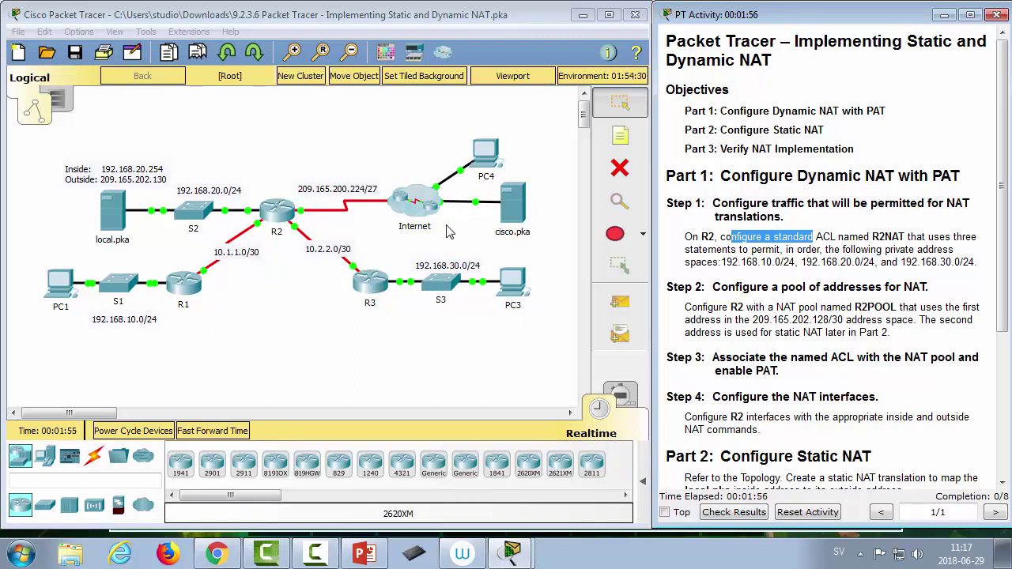
# Step: Open R2's CLI and enter privileged mode and then global configuration mode
pyautogui.click(281, 218)
pyautogui.moveTo(423, 64); pyautogui.dragTo(463, 104)
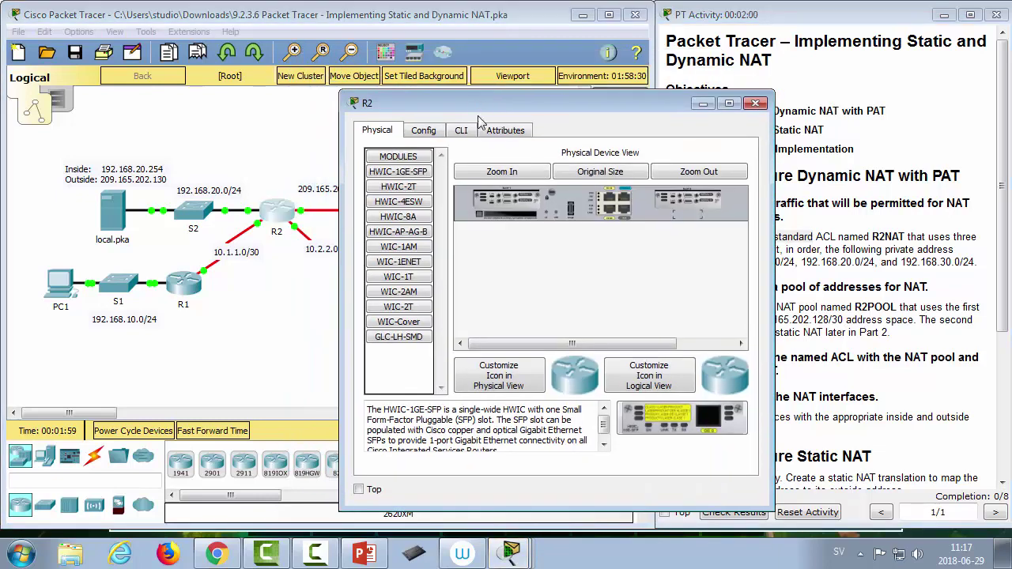
pyautogui.click(463, 134)
pyautogui.press('Return')
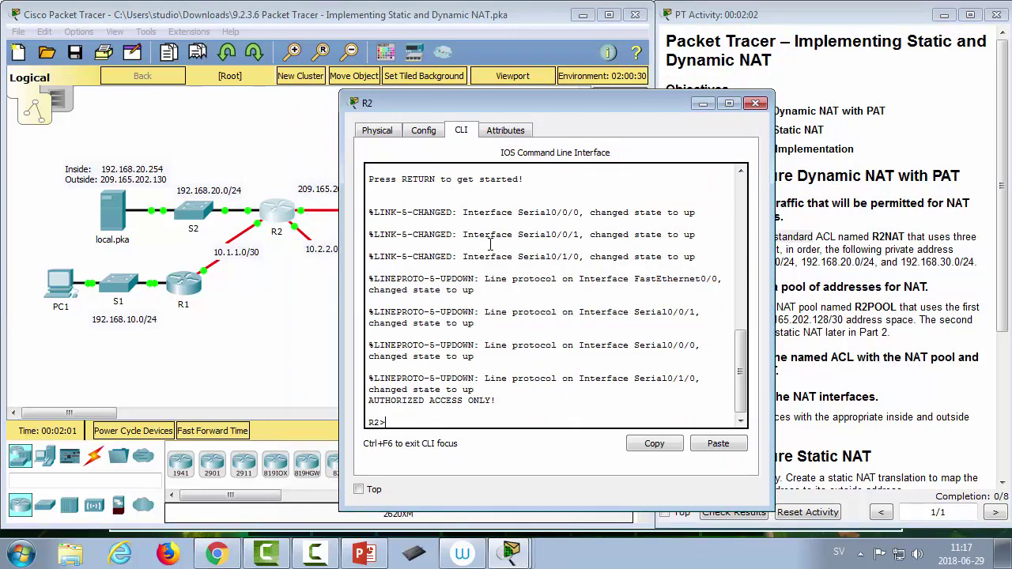
pyautogui.write('ena')
pyautogui.press('Return')
pyautogui.write('conf t')
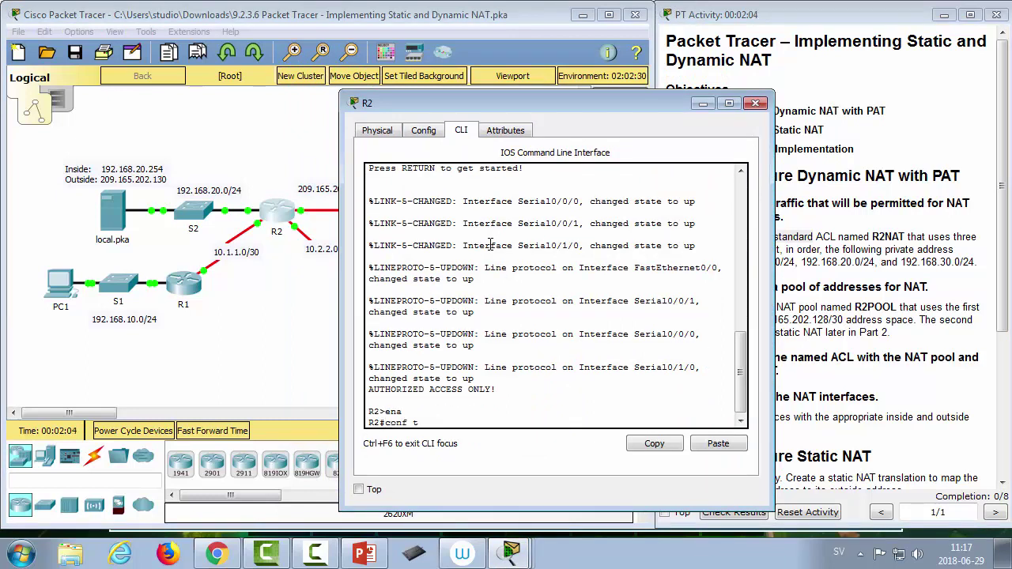
pyautogui.press('Return')
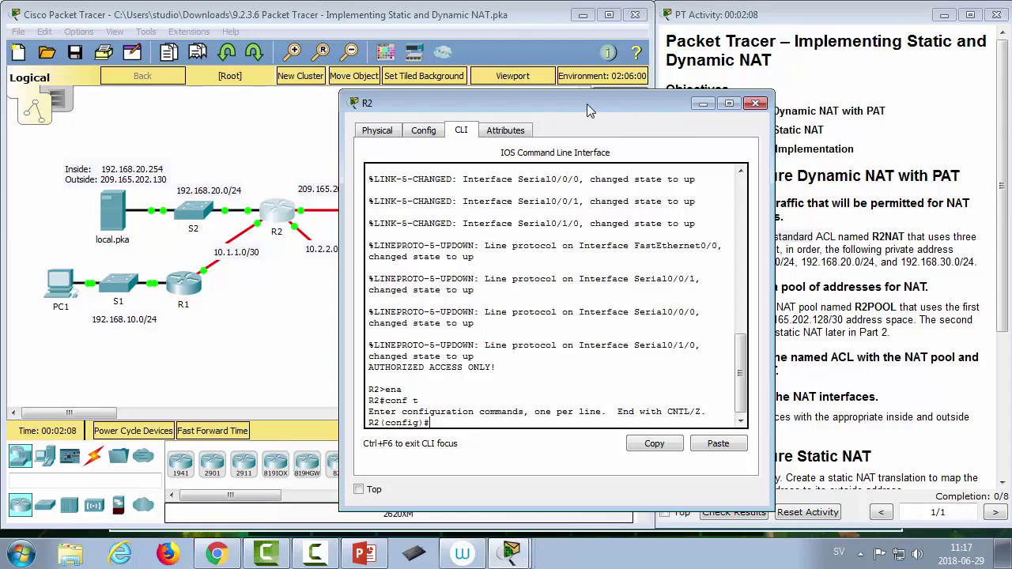
# Step: Create access-list 1 permitting 192.168.0.0 0.0.255.255
pyautogui.moveTo(587, 103); pyautogui.dragTo(759, 35)
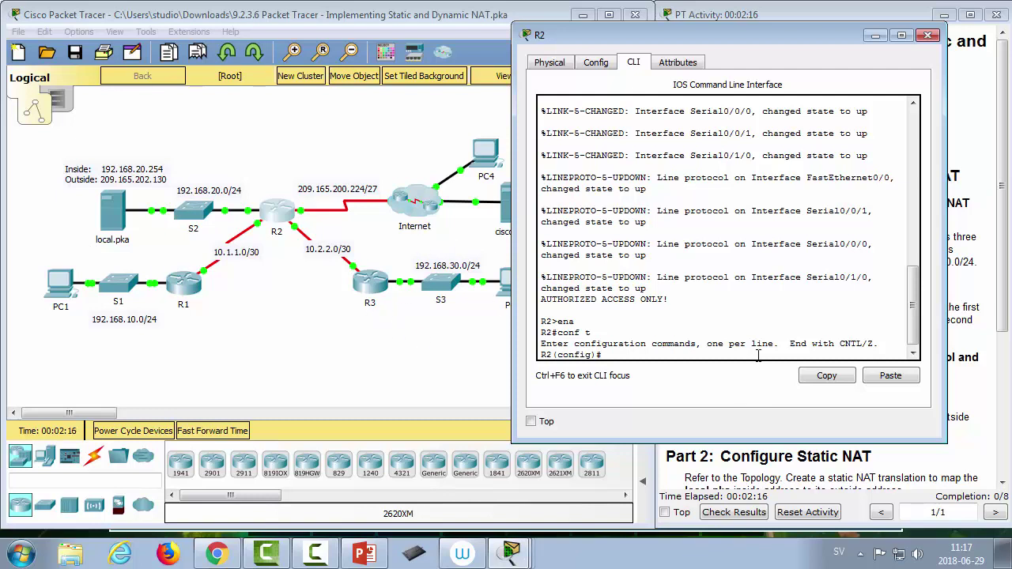
pyautogui.write('acc')
pyautogui.press('Tab')
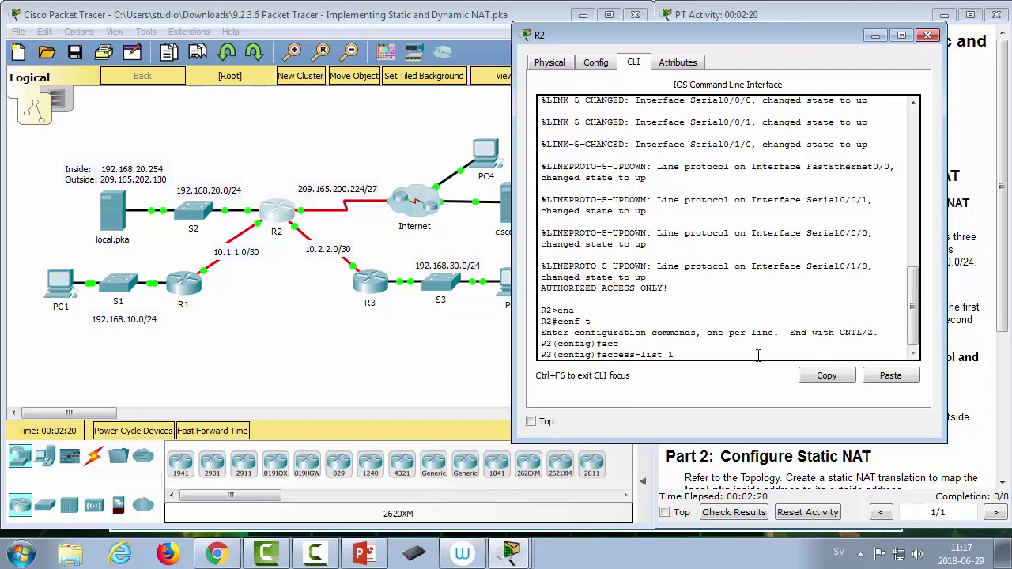
pyautogui.write('per')
pyautogui.press('Tab')
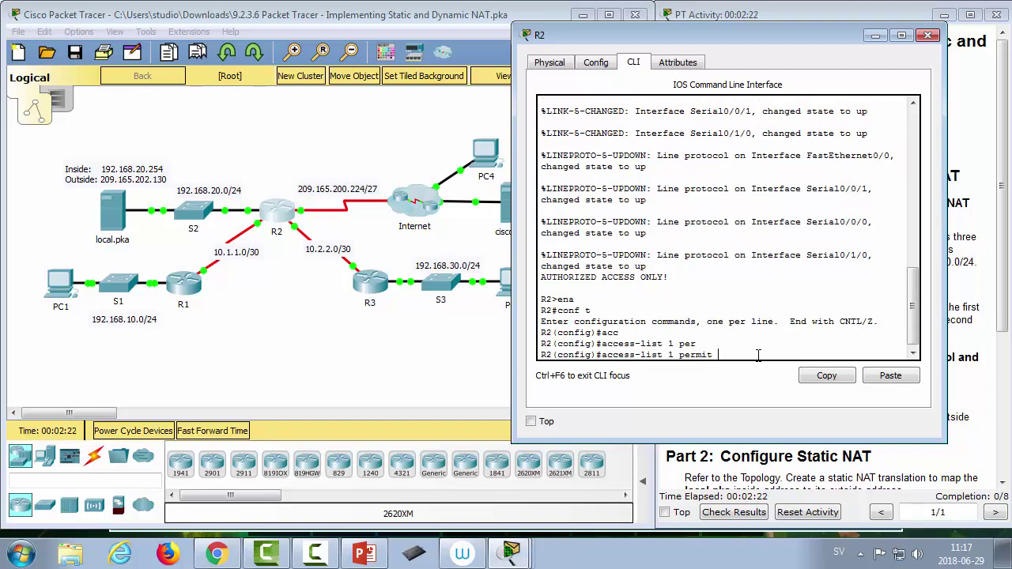
pyautogui.write('192.168.0.0 0.0.255.255')
pyautogui.press('Return')
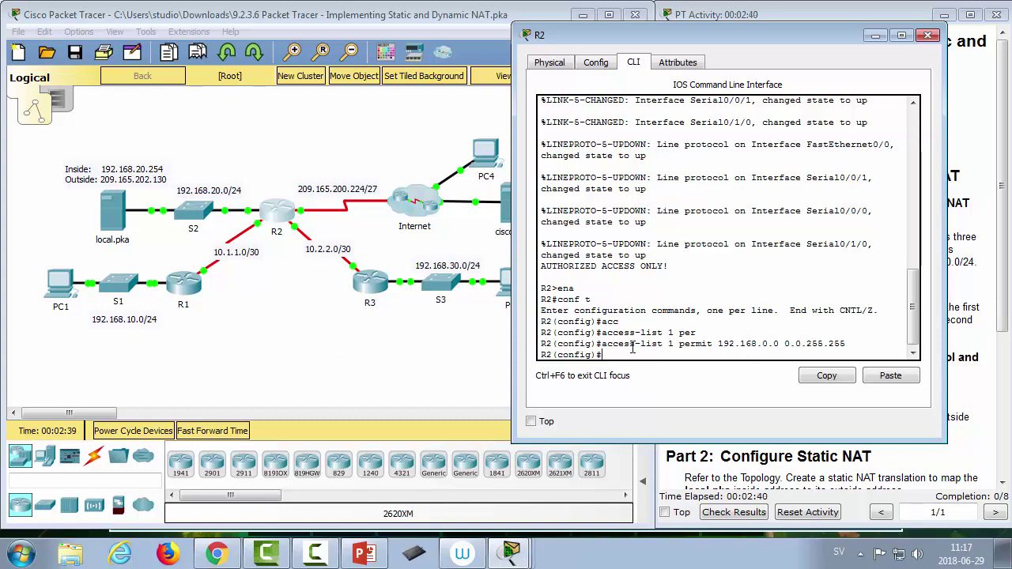
pyautogui.moveTo(685, 49); pyautogui.dragTo(380, 49)
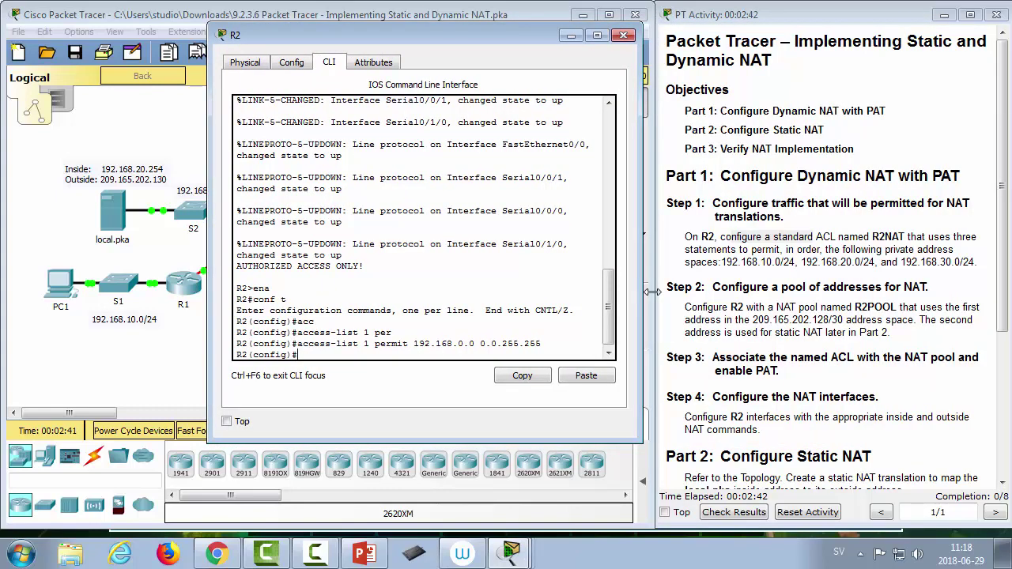
# Step: Enter 'ip nat pool R2POOL 209.165.202.129 209.165.202.129 255.255.255.252', using ? for help
pyautogui.write('ip na')
pyautogui.press('Tab')
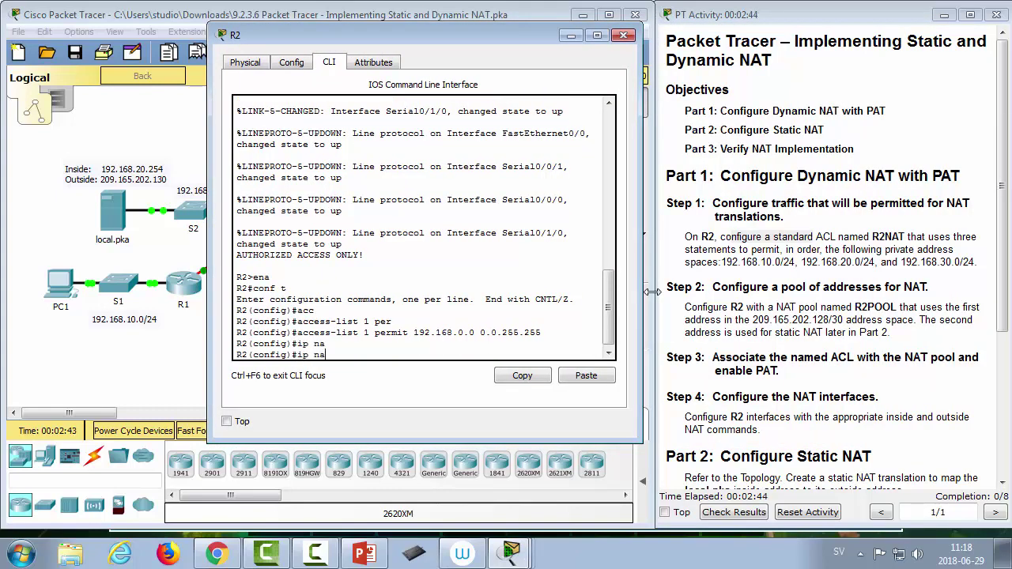
pyautogui.write('?')
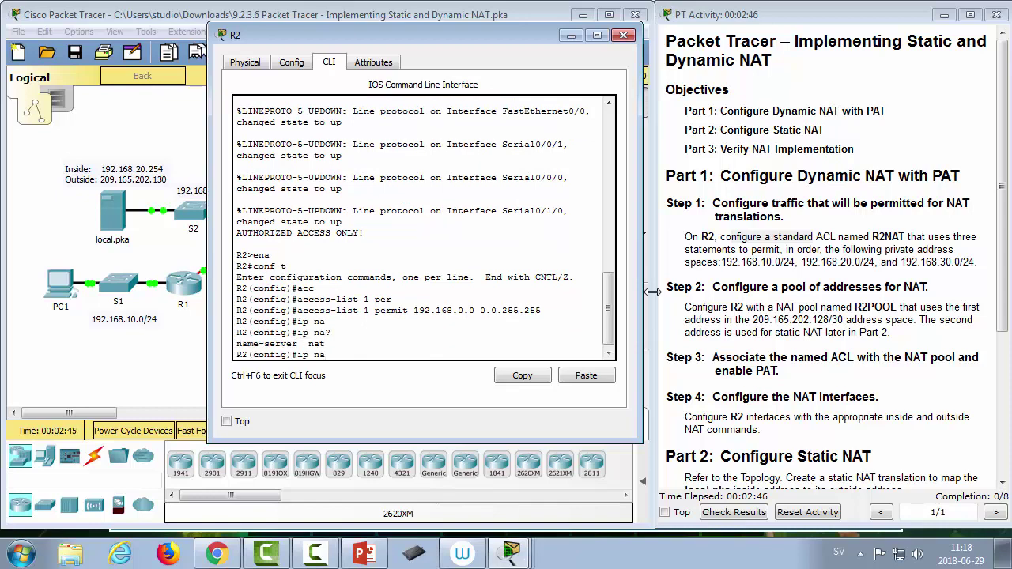
pyautogui.write('t ?')
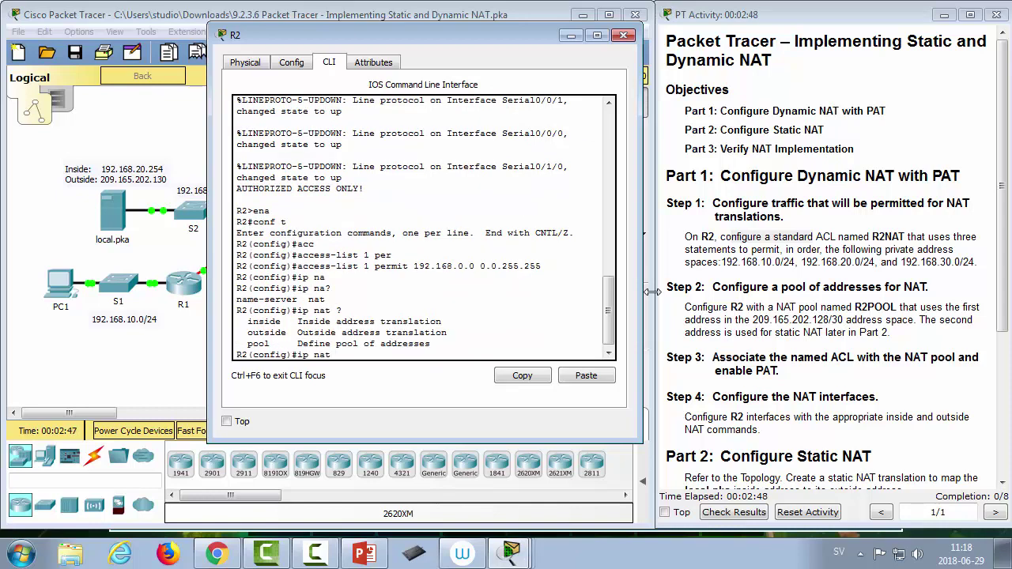
pyautogui.write('po')
pyautogui.press('Tab')
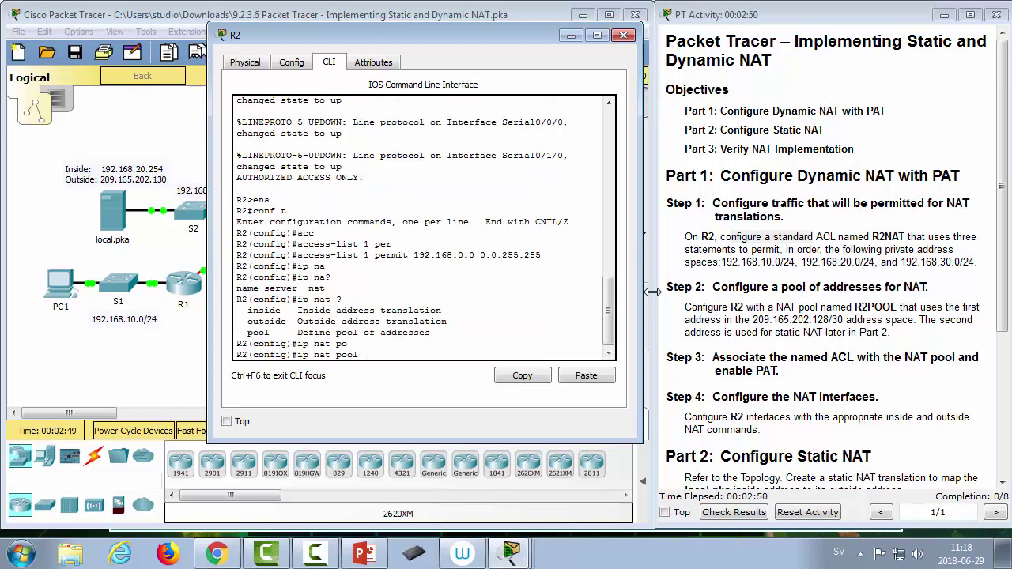
pyautogui.write('?')
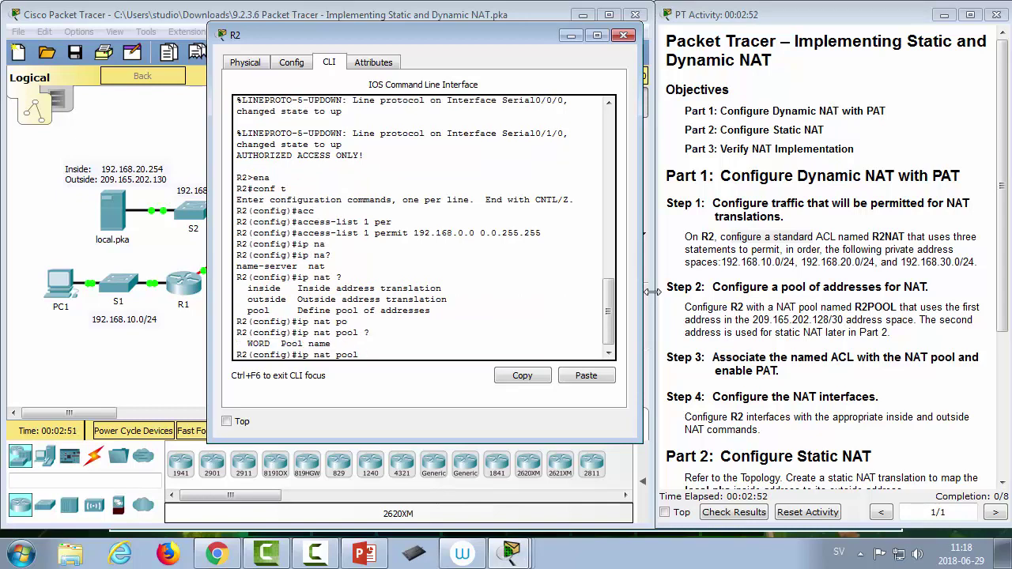
pyautogui.write('R2POOL')
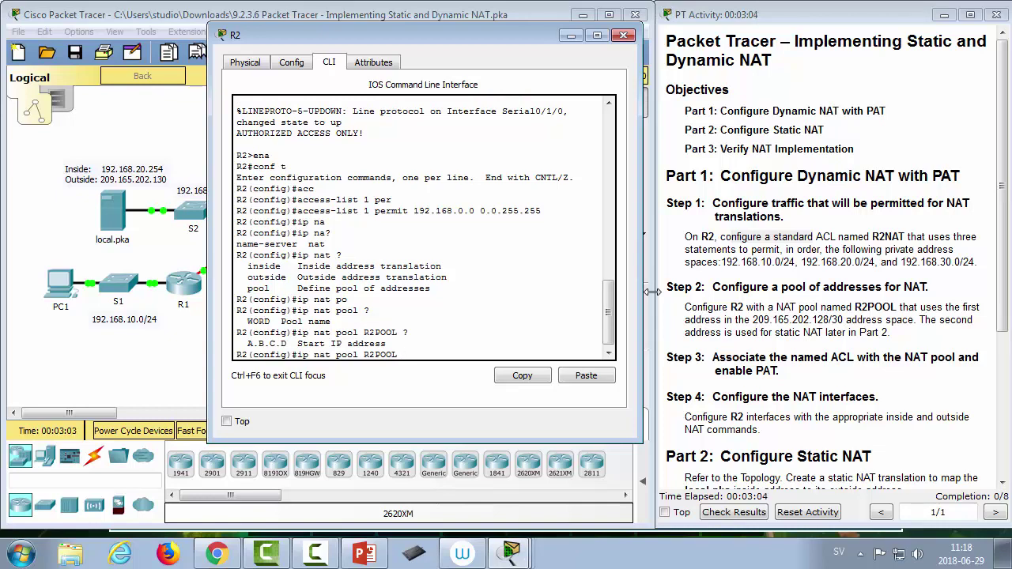
pyautogui.write(' ?209.165.202.129 ?')
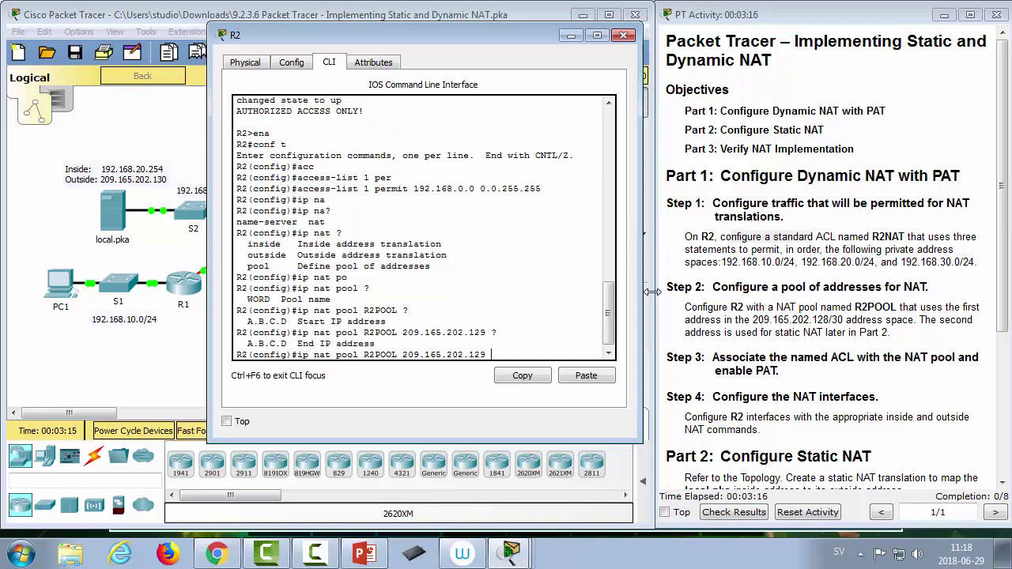
pyautogui.write('209.165.202.129 255.255.255.')
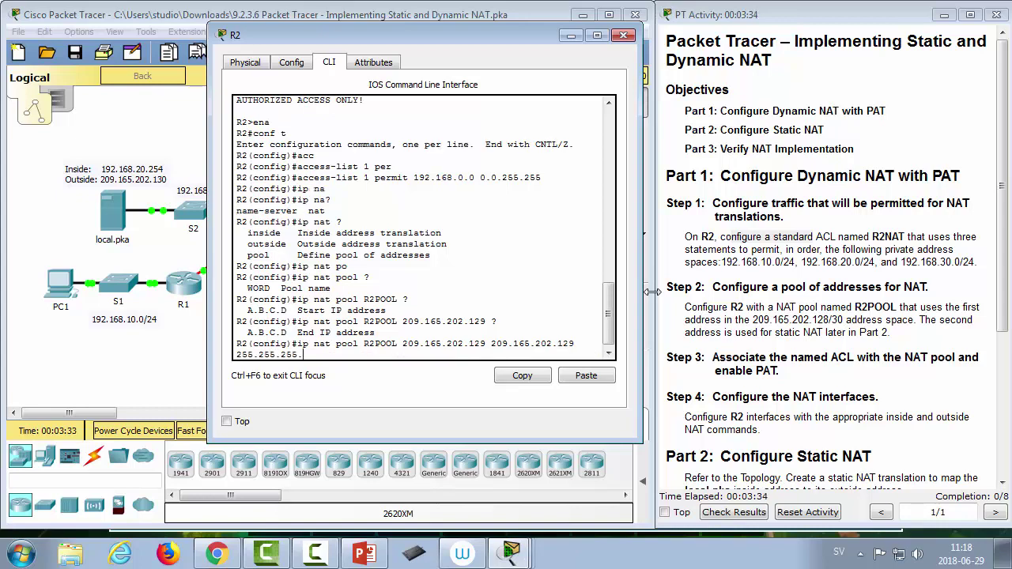
pyautogui.write('252 ?')
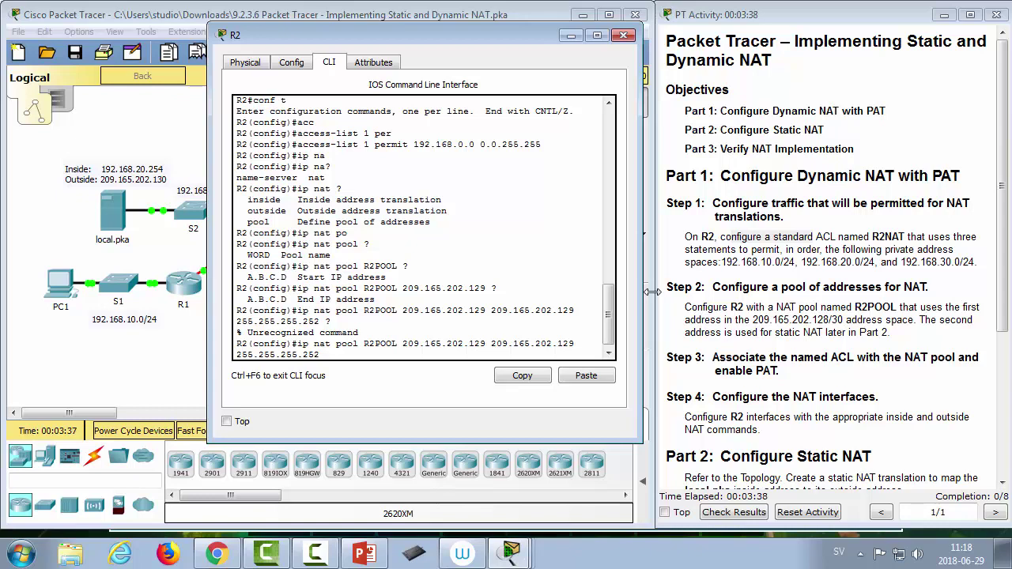
pyautogui.press('Return')
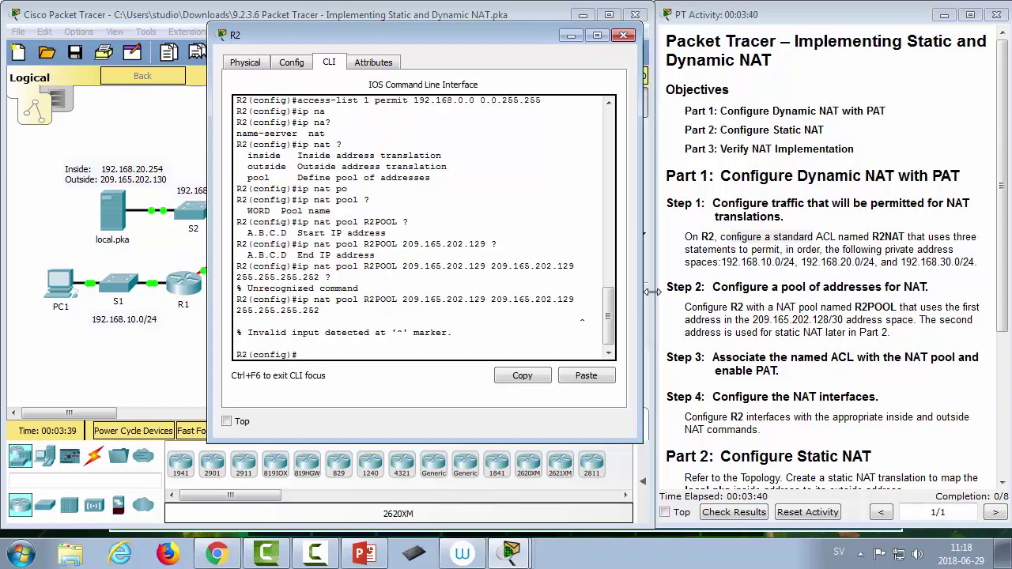
# Step: Fix the recalled pool command so it uses the netmask keyword with 255.255.255.252
pyautogui.press('Up')
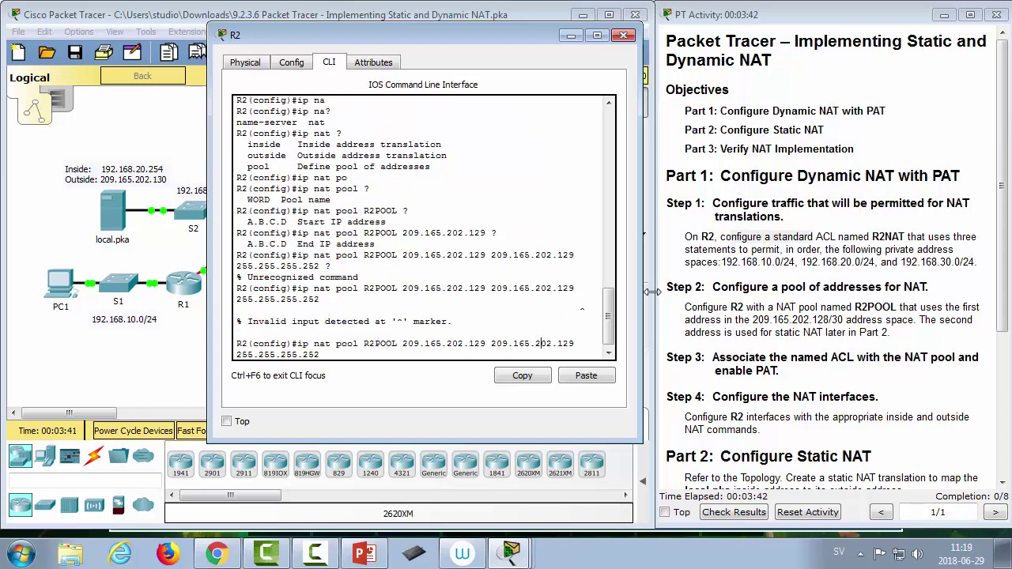
pyautogui.press('Left')
pyautogui.press('Left')
pyautogui.press('Left')
pyautogui.press('Left')
pyautogui.press('Left')
pyautogui.press('Left')
pyautogui.press('Left')
pyautogui.press('Left')
pyautogui.press('Left')
pyautogui.press('Left')
pyautogui.press('Left')
pyautogui.press('Left')
pyautogui.press('Left')
pyautogui.press('Left')
pyautogui.press('Left')
pyautogui.write('mask')
pyautogui.press('Return')
pyautogui.press('Up')
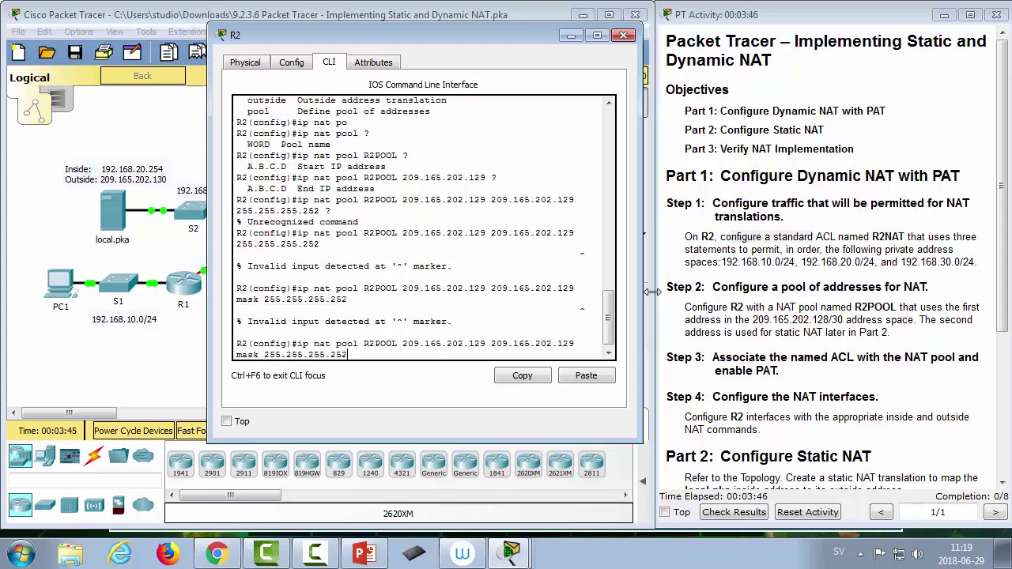
pyautogui.press('BackSpace')
pyautogui.press('BackSpace')
pyautogui.press('BackSpace')
pyautogui.press('BackSpace')
pyautogui.press('BackSpace')
pyautogui.press('BackSpace')
pyautogui.press('BackSpace')
pyautogui.press('BackSpace')
pyautogui.press('BackSpace')
pyautogui.press('BackSpace')
pyautogui.press('BackSpace')
pyautogui.press('BackSpace')
pyautogui.press('BackSpace')
pyautogui.press('BackSpace')
pyautogui.press('BackSpace')
pyautogui.press('BackSpace')
pyautogui.press('BackSpace')
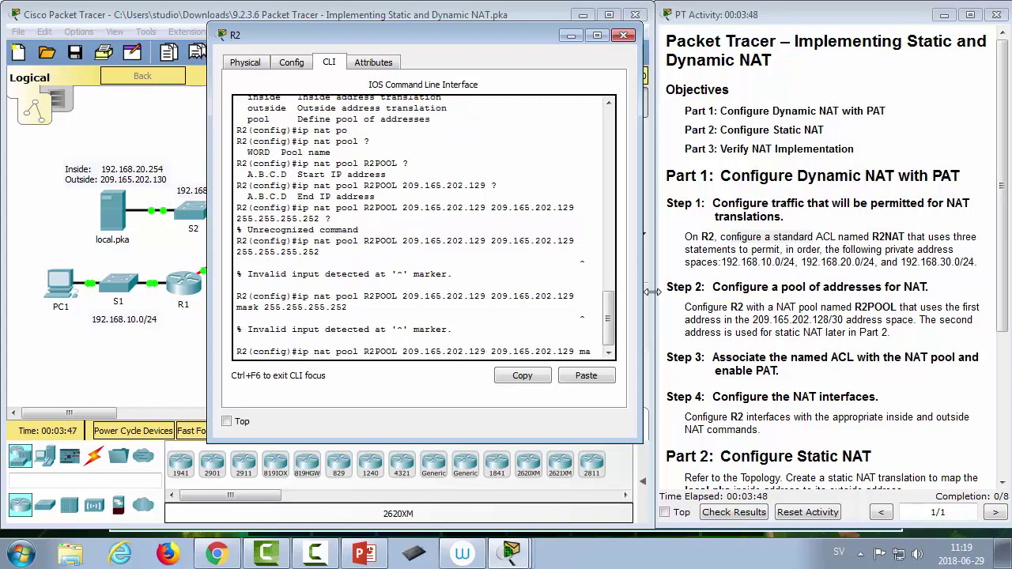
pyautogui.press('BackSpace')
pyautogui.press('BackSpace')
pyautogui.press('BackSpace')
pyautogui.write('?')
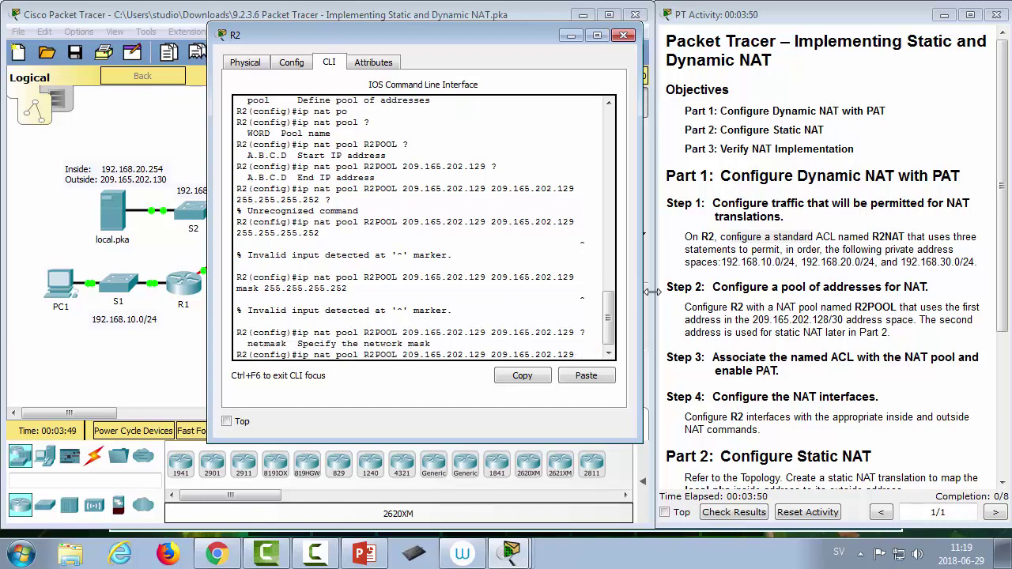
pyautogui.write('net')
pyautogui.press('Tab')
pyautogui.write('25')
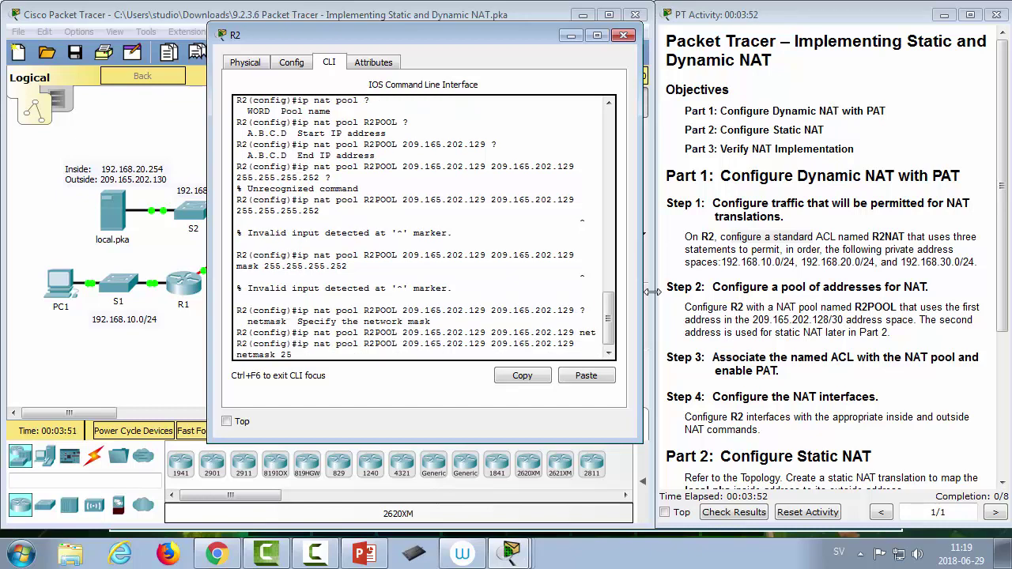
pyautogui.write('5.255.255.252')
pyautogui.press('Return')
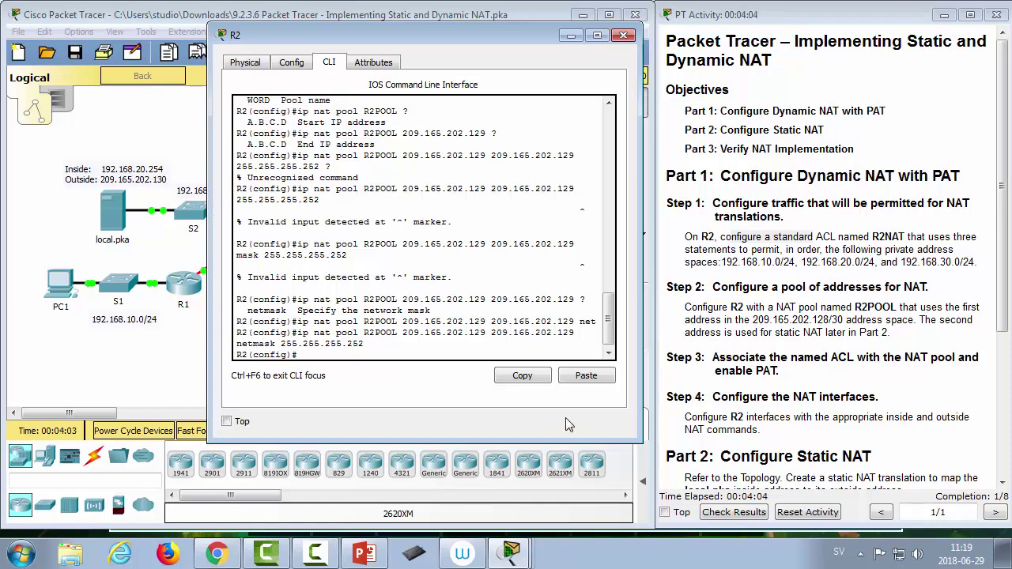
# Step: Start the 'ip nat inside' command on R2, correcting the mistyped 'net'
pyautogui.moveTo(408, 332); pyautogui.dragTo(436, 333)
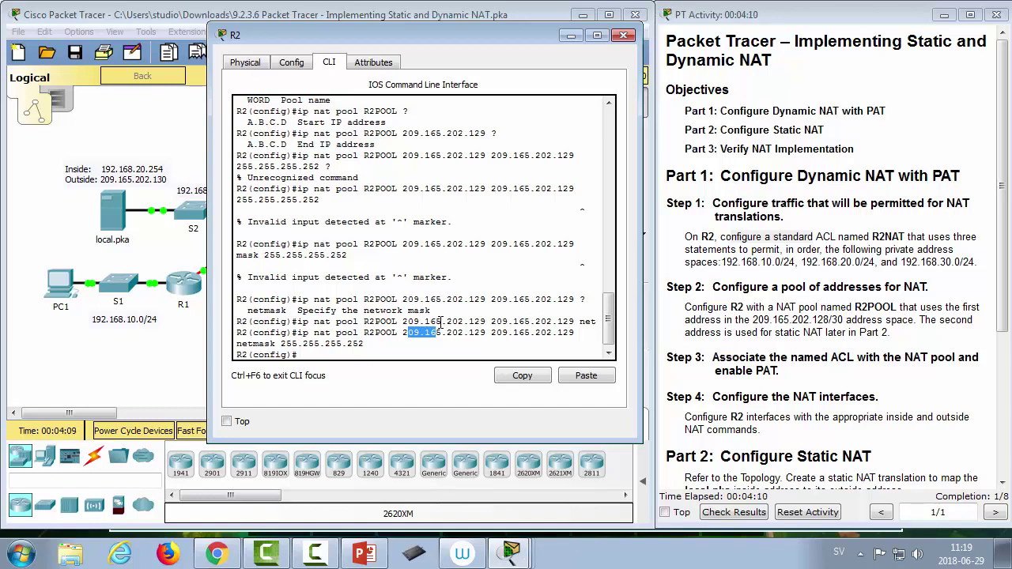
pyautogui.moveTo(399, 34); pyautogui.dragTo(587, 33)
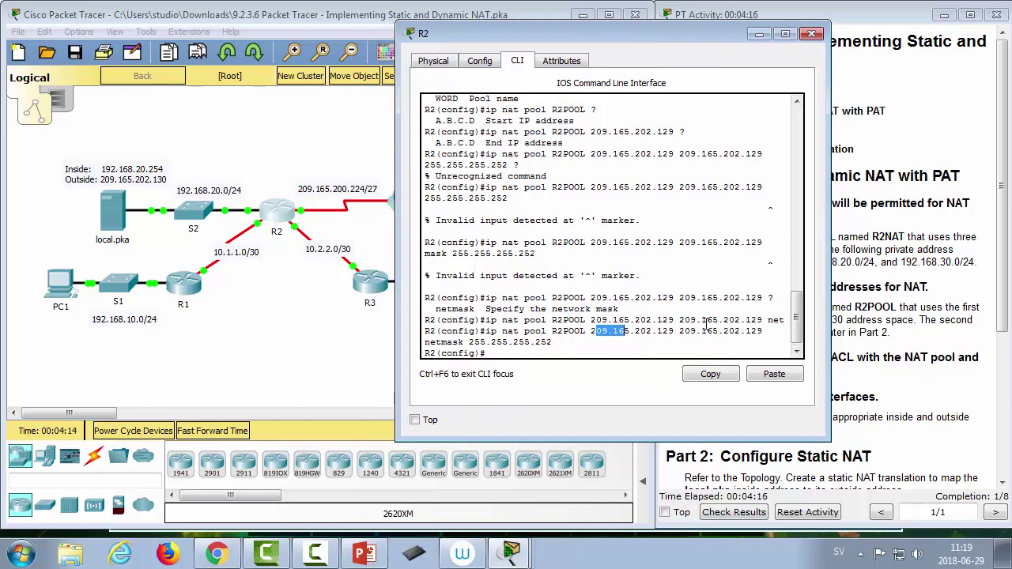
pyautogui.click(574, 346)
pyautogui.write('ip')
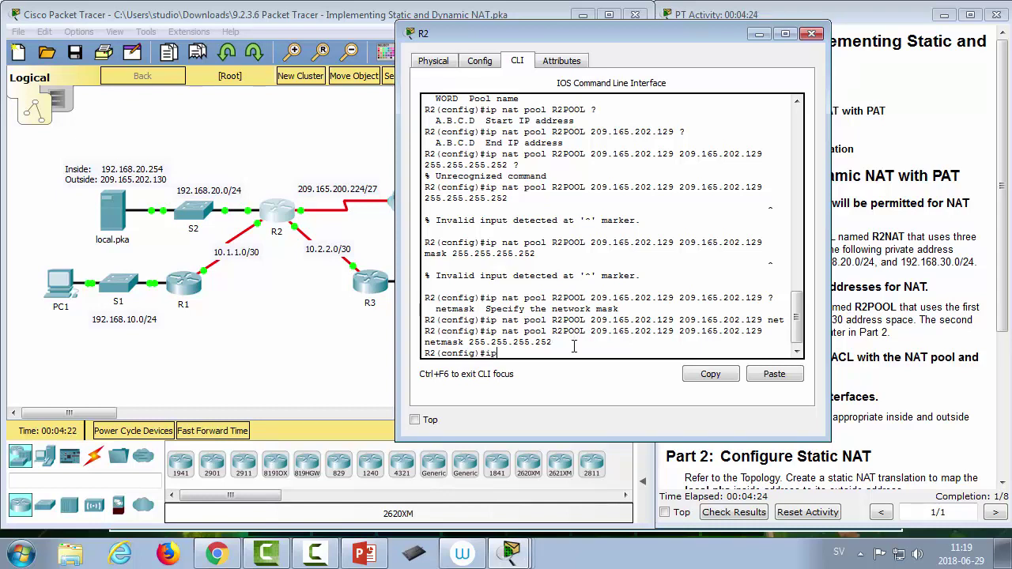
pyautogui.write(' net ins')
pyautogui.press('Tab')
pyautogui.press('Tab')
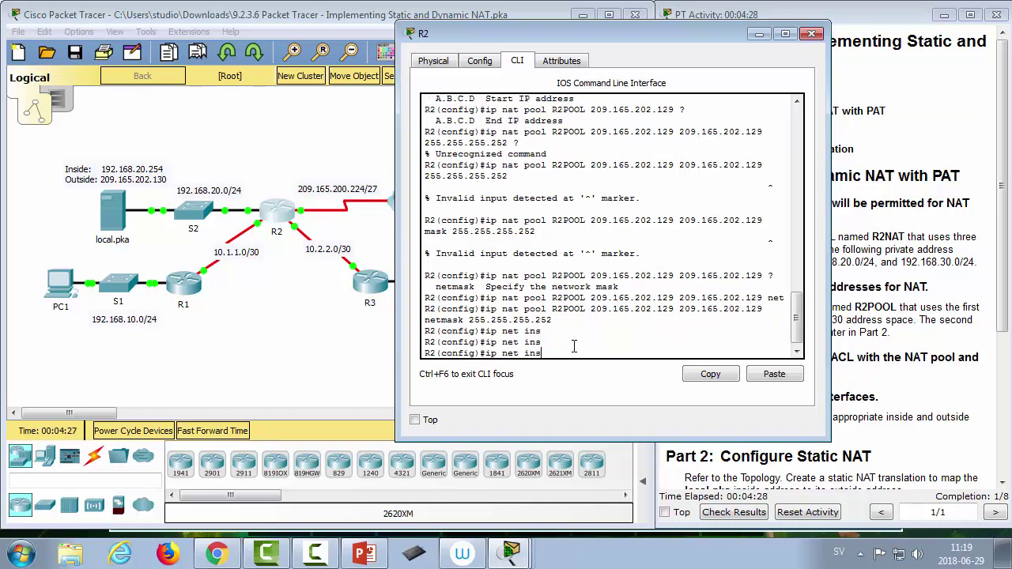
pyautogui.press('BackSpace')
pyautogui.press('BackSpace')
pyautogui.press('BackSpace')
pyautogui.write('a')
pyautogui.press('Tab')
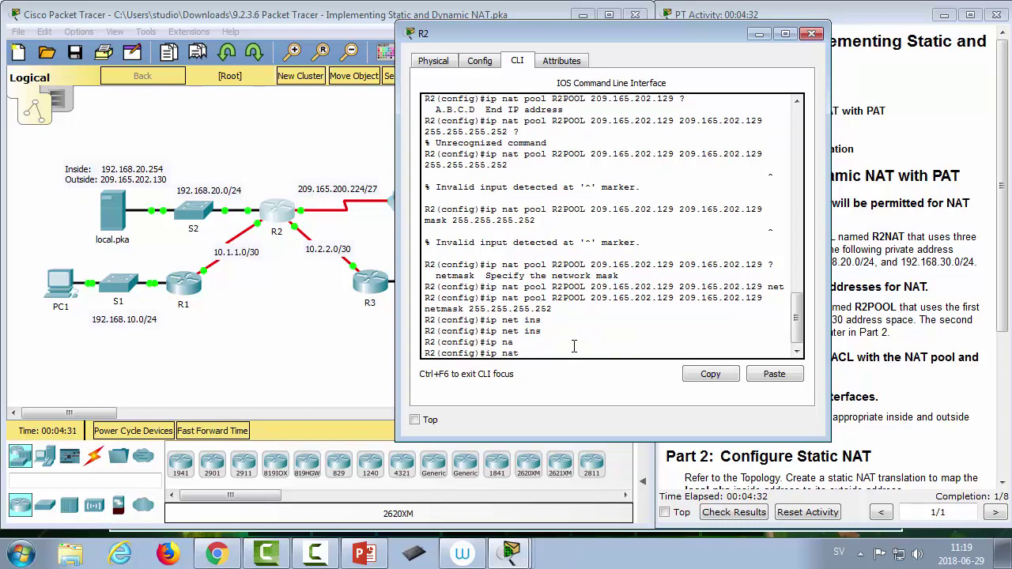
pyautogui.write('in')
pyautogui.press('Tab')
# Step: Finish 'ip nat inside source list 1 pool R2POOL overload' and show the full topology
pyautogui.write('sou')
pyautogui.press('Tab')
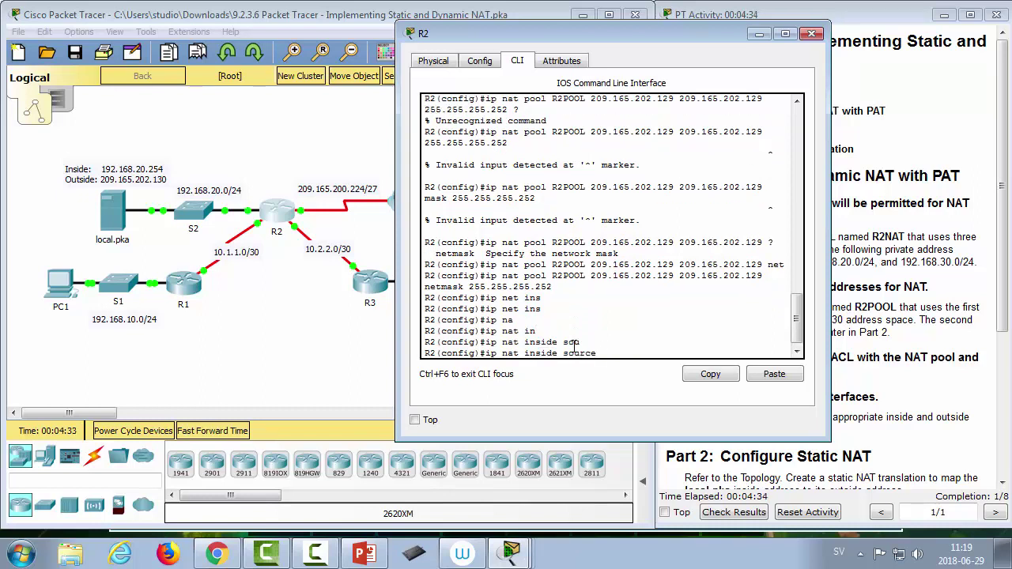
pyautogui.write('list')
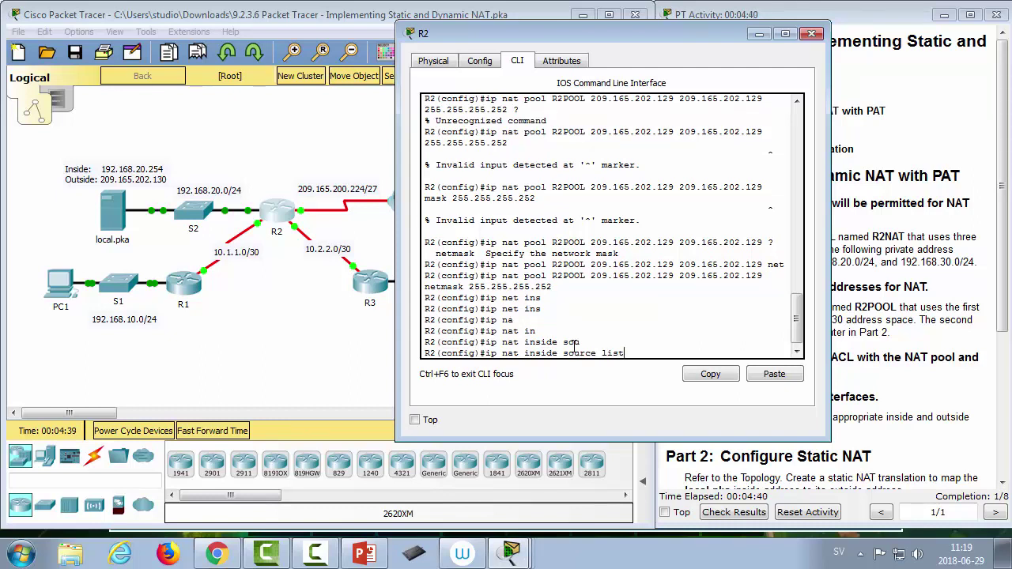
pyautogui.write(' 1 ?')
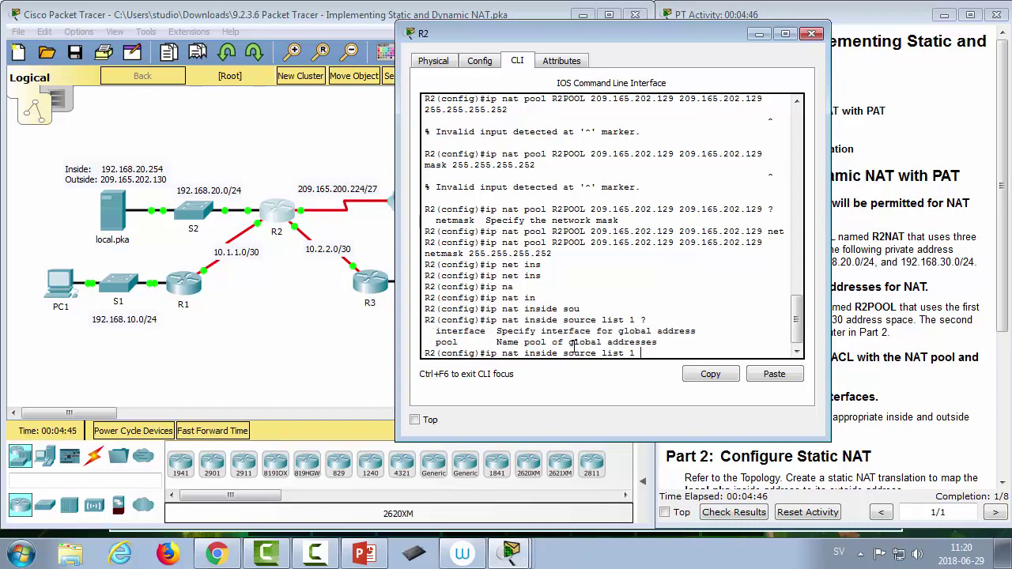
pyautogui.write('po')
pyautogui.press('Tab')
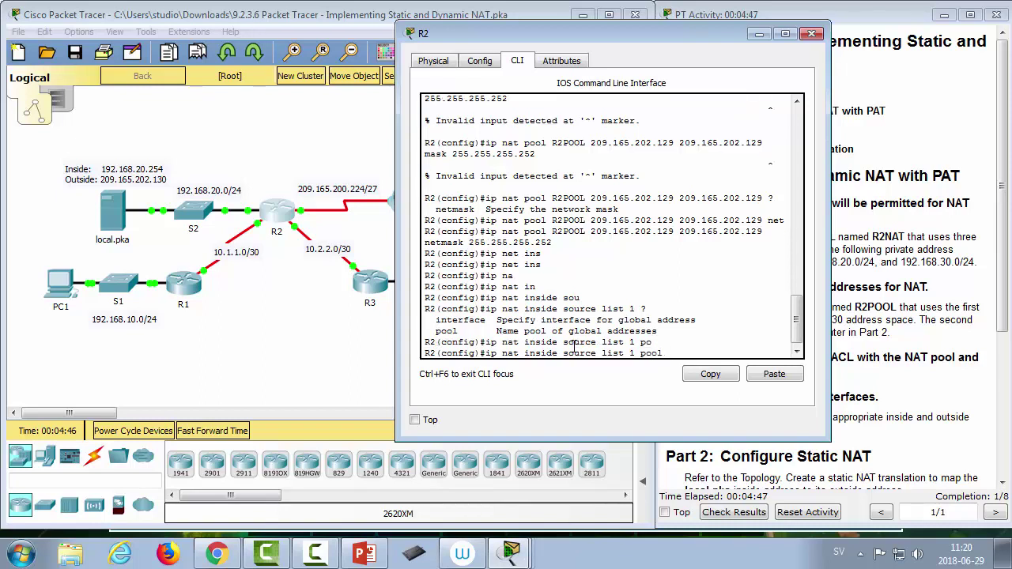
pyautogui.write('2POOL ')
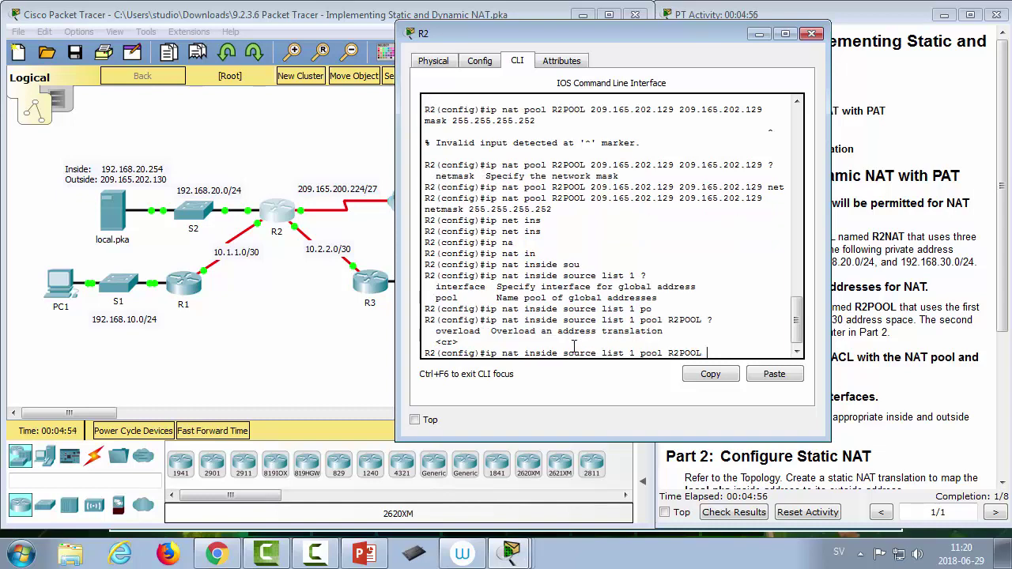
pyautogui.write('?over')
pyautogui.press('Tab')
pyautogui.press('Return')
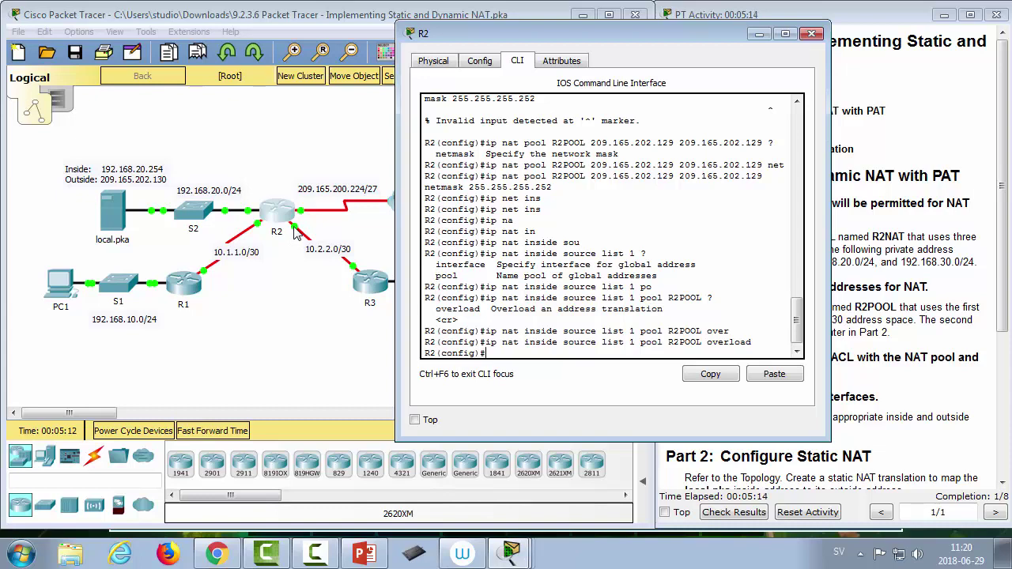
pyautogui.click(299, 330)
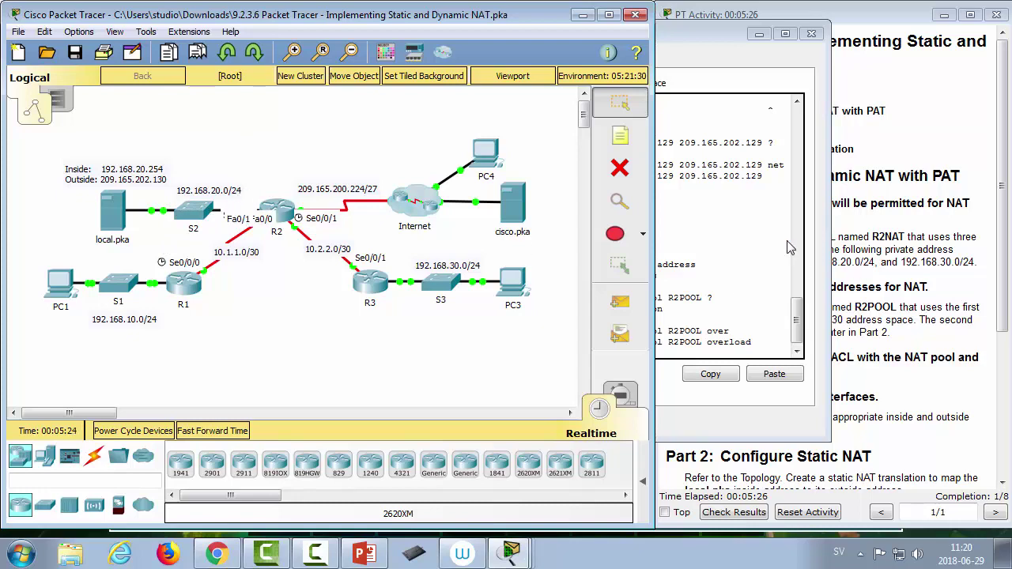
# Step: Make serial 0/0/1 a NAT inside interface with 'ip nat inside'
pyautogui.click(719, 280)
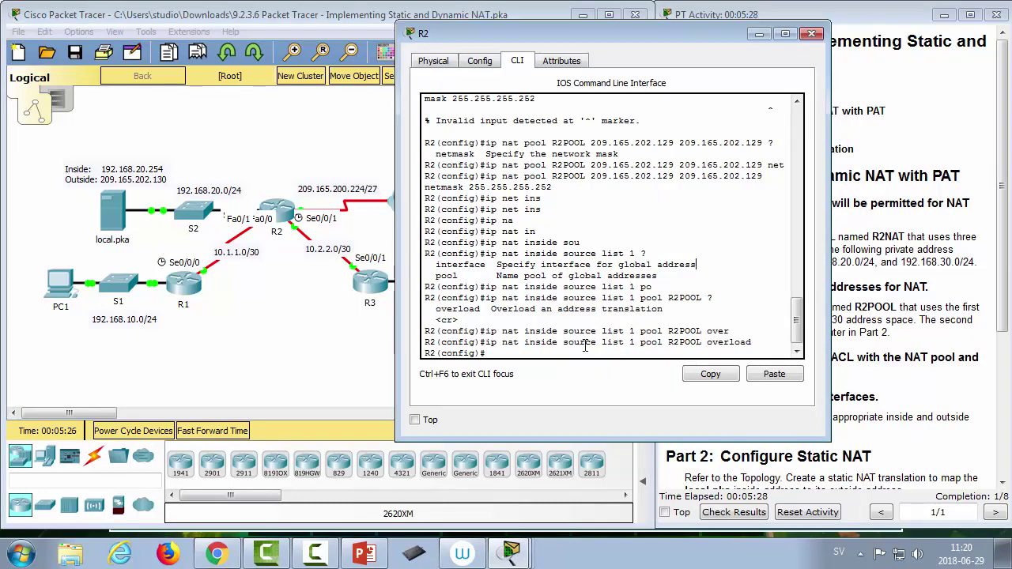
pyautogui.write('interf')
pyautogui.press('Tab')
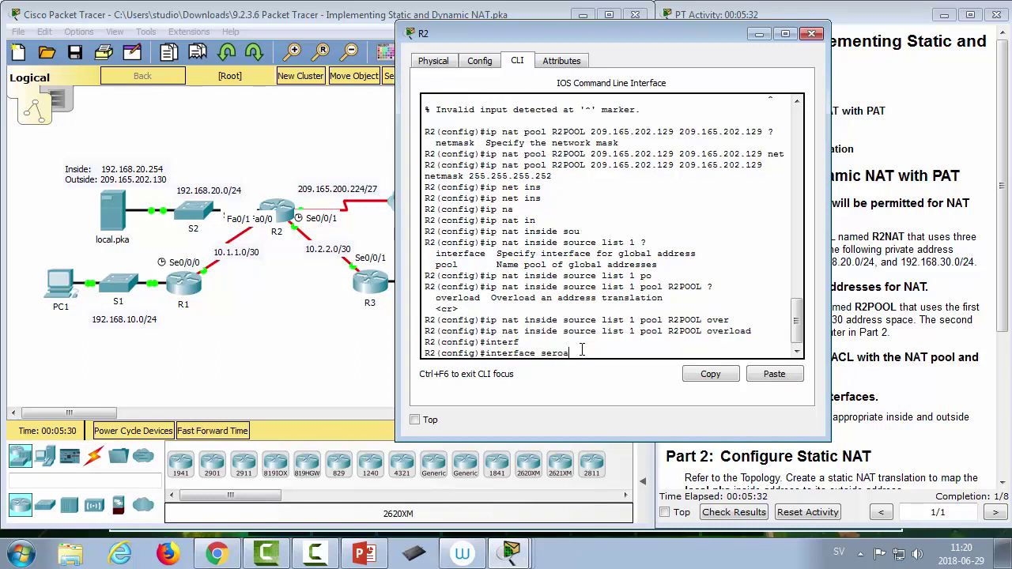
pyautogui.write('seroal 0/0/')
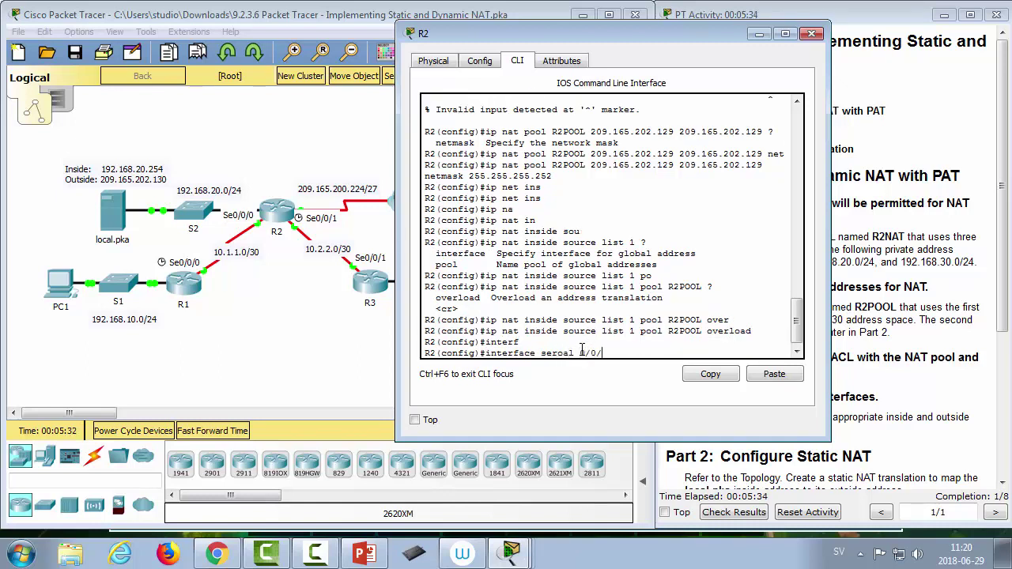
pyautogui.write('1')
pyautogui.press('BackSpace')
pyautogui.press('BackSpace')
pyautogui.press('BackSpace')
pyautogui.press('BackSpace')
pyautogui.press('BackSpace')
pyautogui.press('BackSpace')
pyautogui.press('BackSpace')
pyautogui.press('BackSpace')
pyautogui.press('BackSpace')
pyautogui.write('ial 0/0/1')
pyautogui.press('Return')
pyautogui.write('ip na')
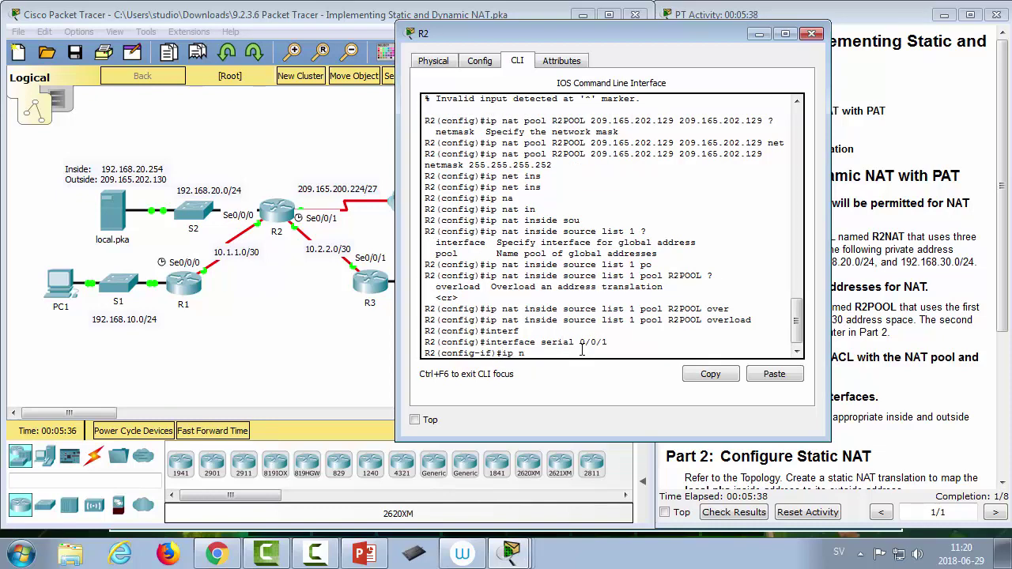
pyautogui.press('Tab')
pyautogui.write('in')
pyautogui.press('Tab')
pyautogui.press('Return')
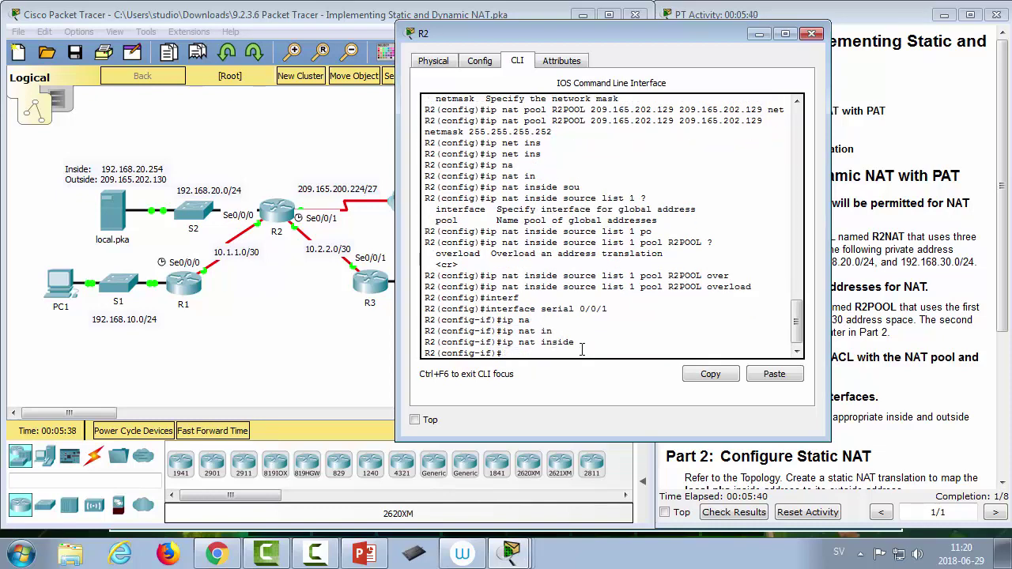
# Step: Make serial 0/0/0 a NAT inside interface by recalling the earlier commands
pyautogui.press('Up')
pyautogui.press('Up')
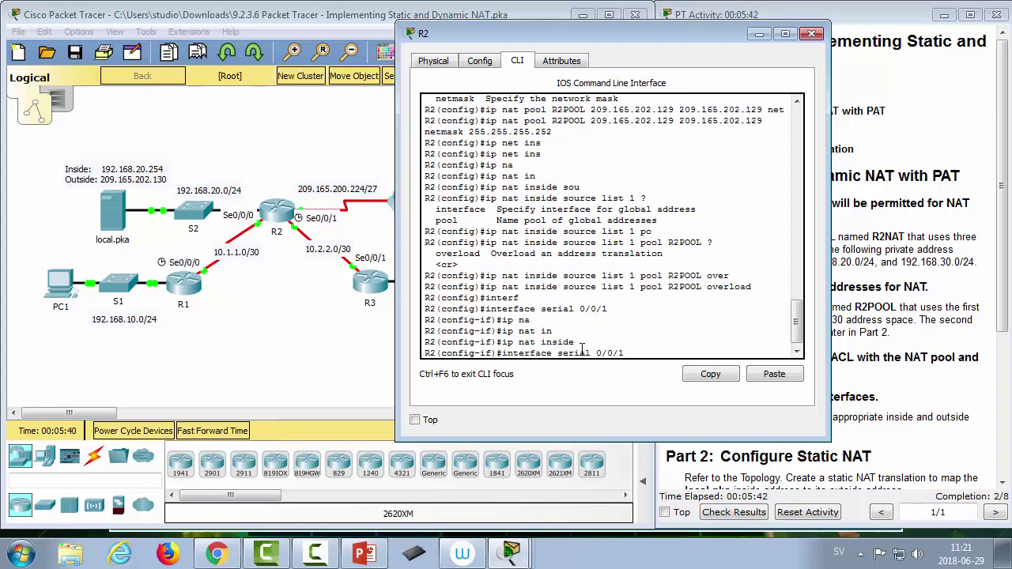
pyautogui.write('0')
pyautogui.press('Return')
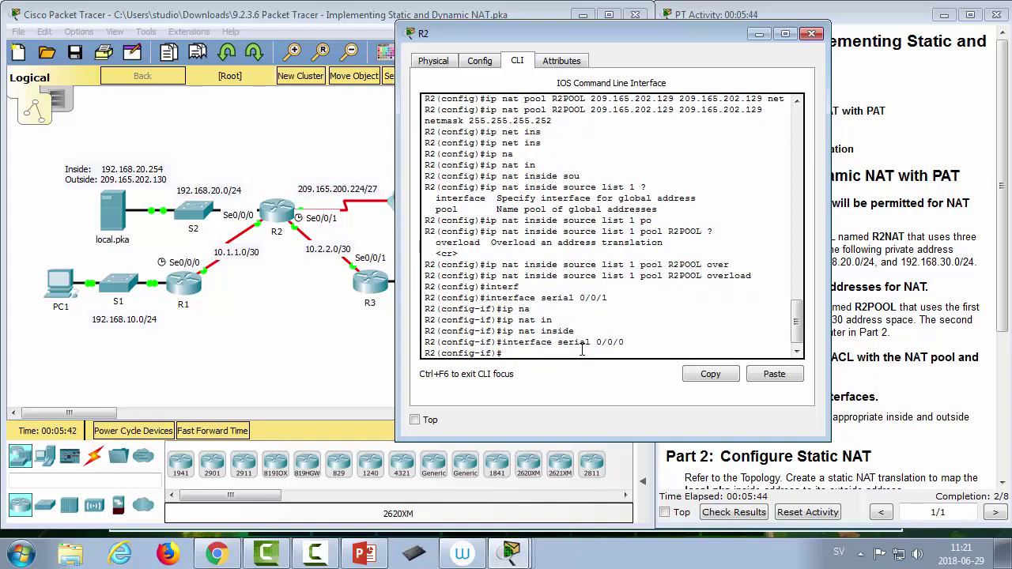
pyautogui.press('Up')
pyautogui.press('Up')
pyautogui.press('Return')
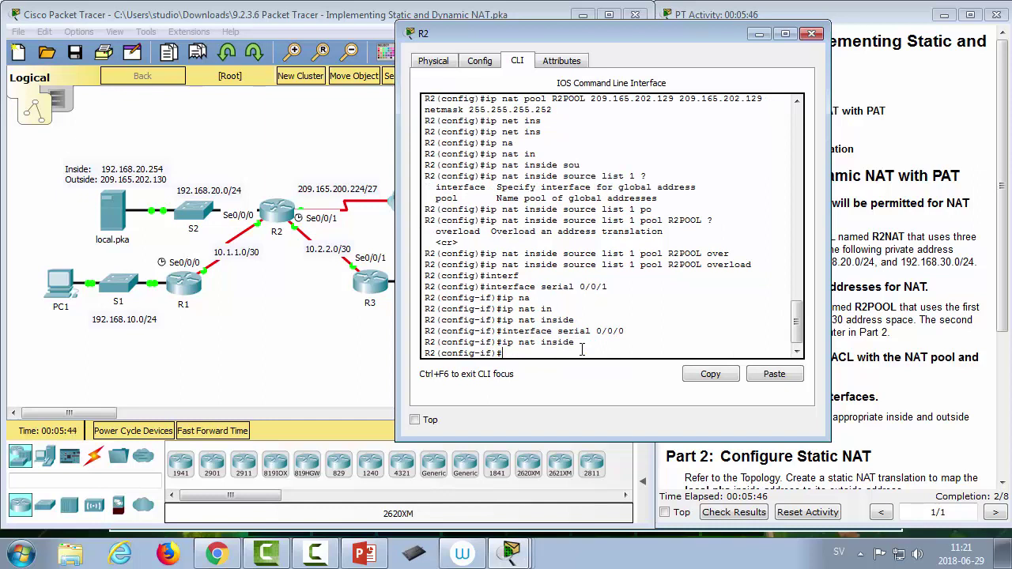
# Step: Make FastEthernet 0/0 a NAT inside interface
pyautogui.press('Up')
pyautogui.press('Up')
pyautogui.press('BackSpace')
pyautogui.press('BackSpace')
pyautogui.press('BackSpace')
pyautogui.press('BackSpace')
pyautogui.press('BackSpace')
pyautogui.press('BackSpace')
pyautogui.press('BackSpace')
pyautogui.press('BackSpace')
pyautogui.write('fa')
pyautogui.press('Tab')
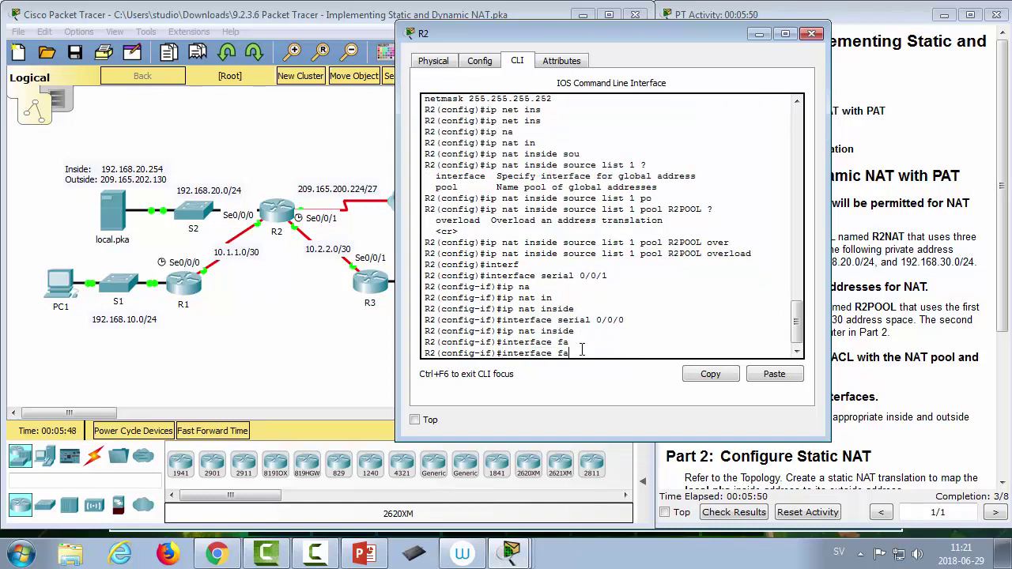
pyautogui.write('0/0')
pyautogui.press('Return')
pyautogui.write('ip nat')
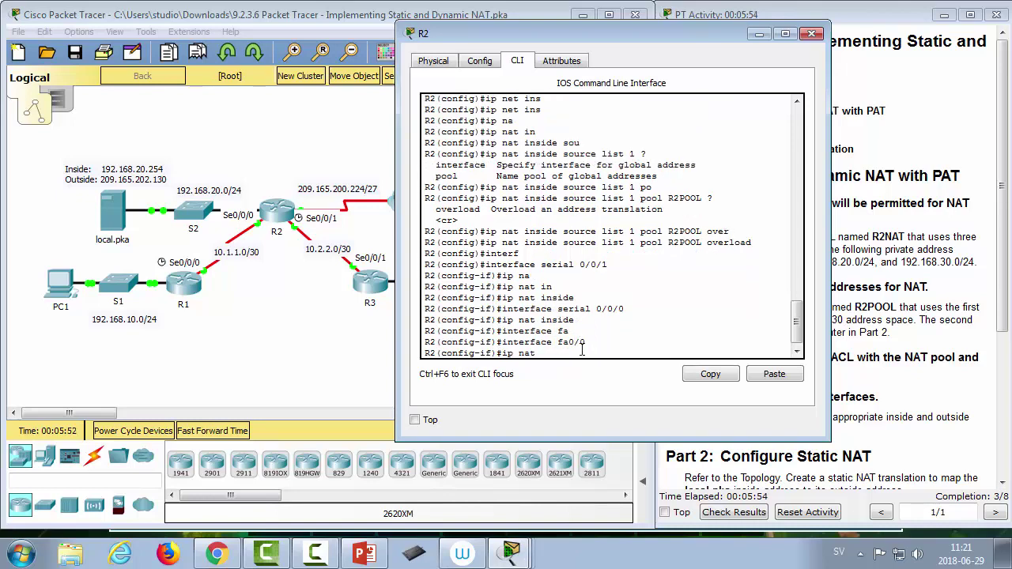
pyautogui.write(' in')
pyautogui.press('Tab')
pyautogui.press('Return')
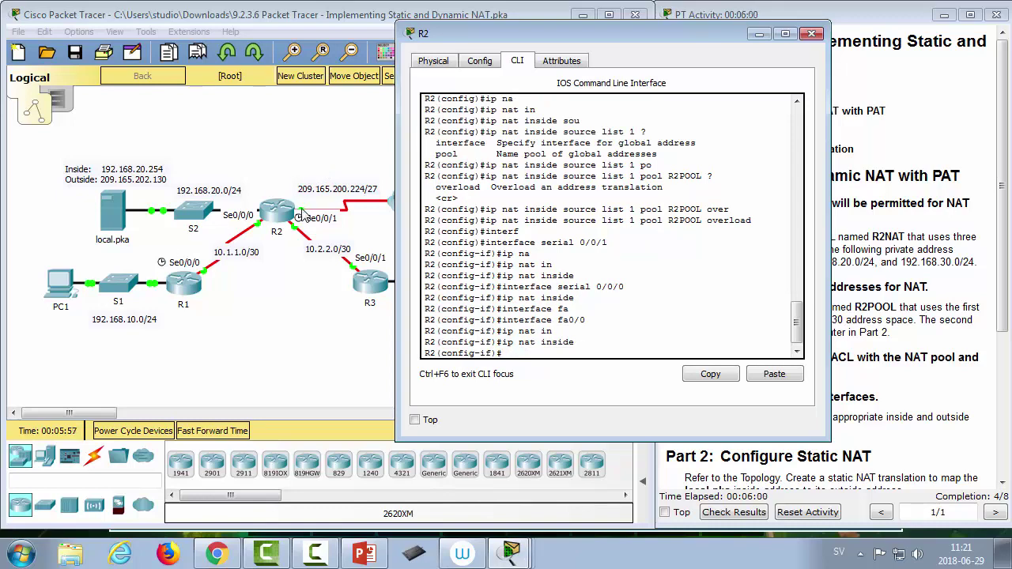
# Step: Check the activity instructions and list R2's interfaces with 'do show ip int brief'
pyautogui.click(278, 361)
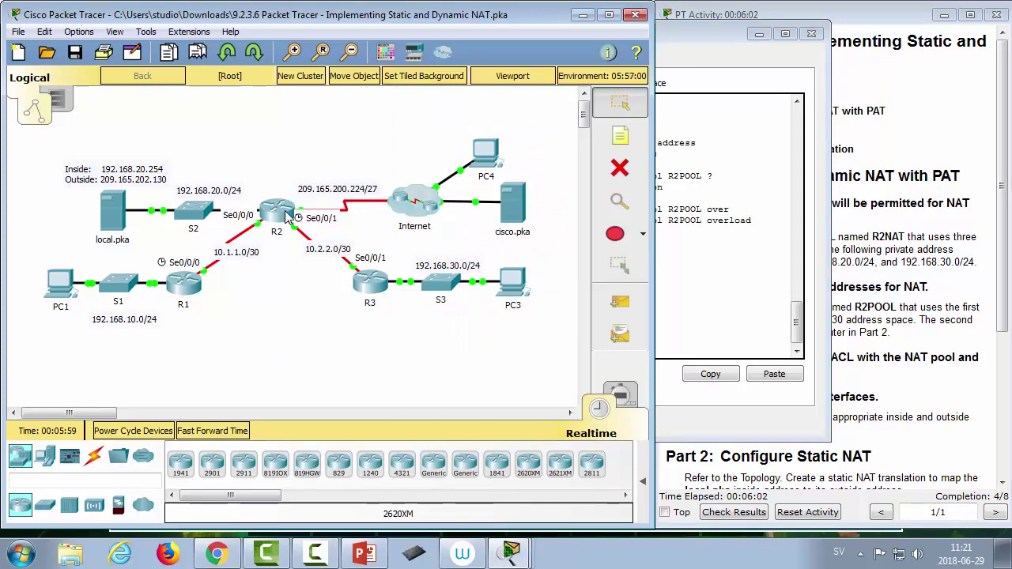
pyautogui.click(957, 231)
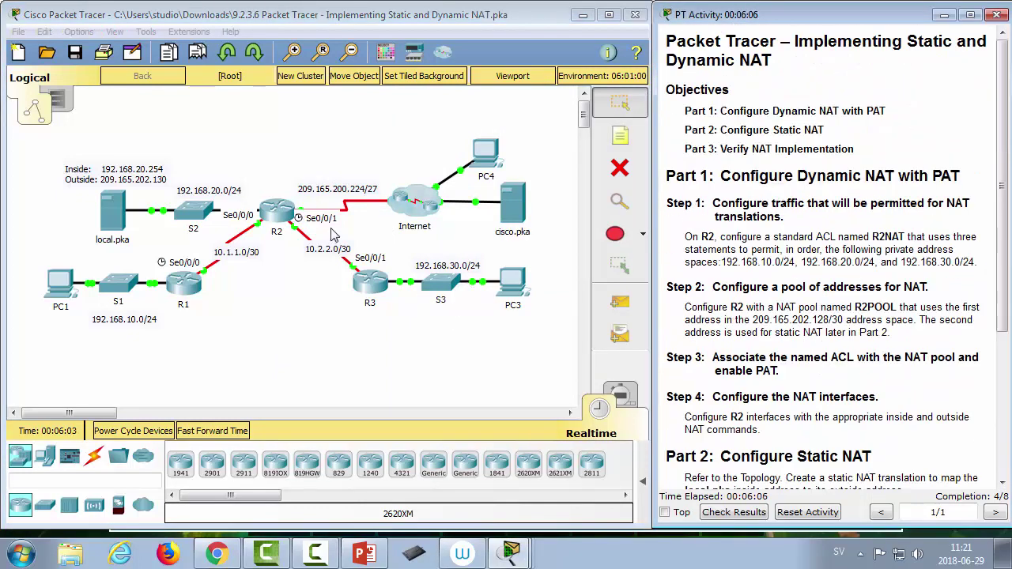
pyautogui.click(283, 214)
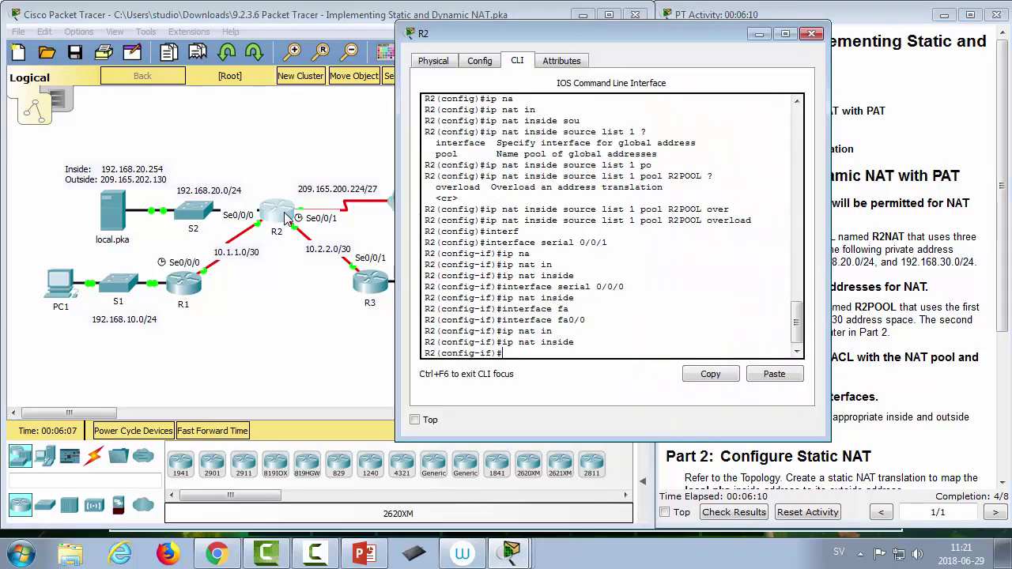
pyautogui.write('do ')
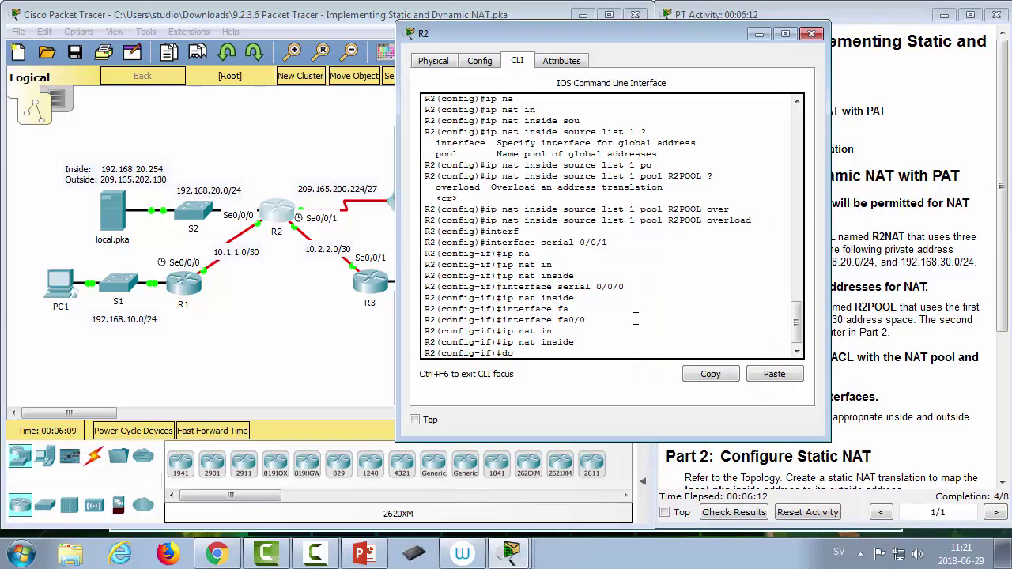
pyautogui.write('show ip int')
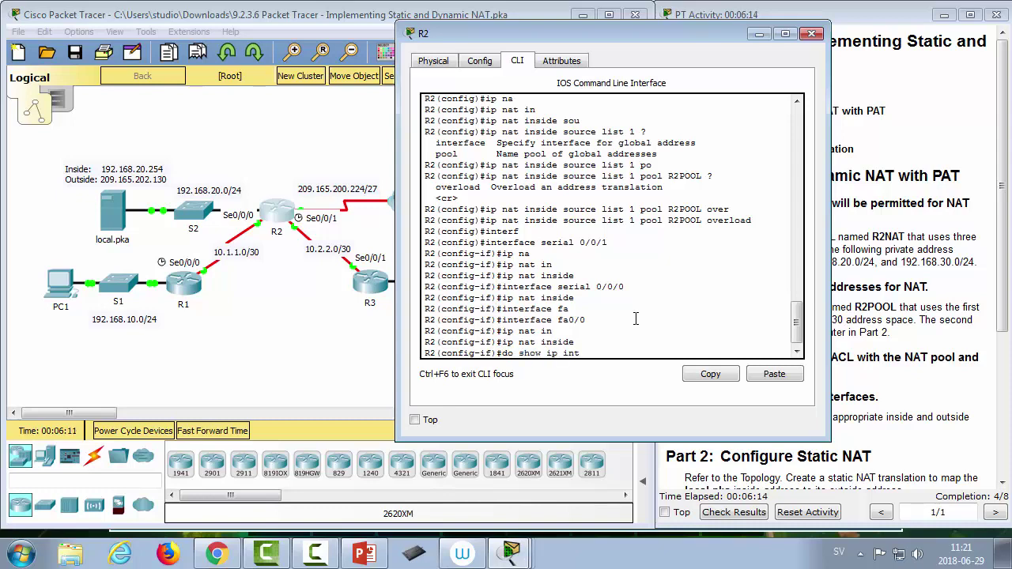
pyautogui.write('er br')
pyautogui.press('Return')
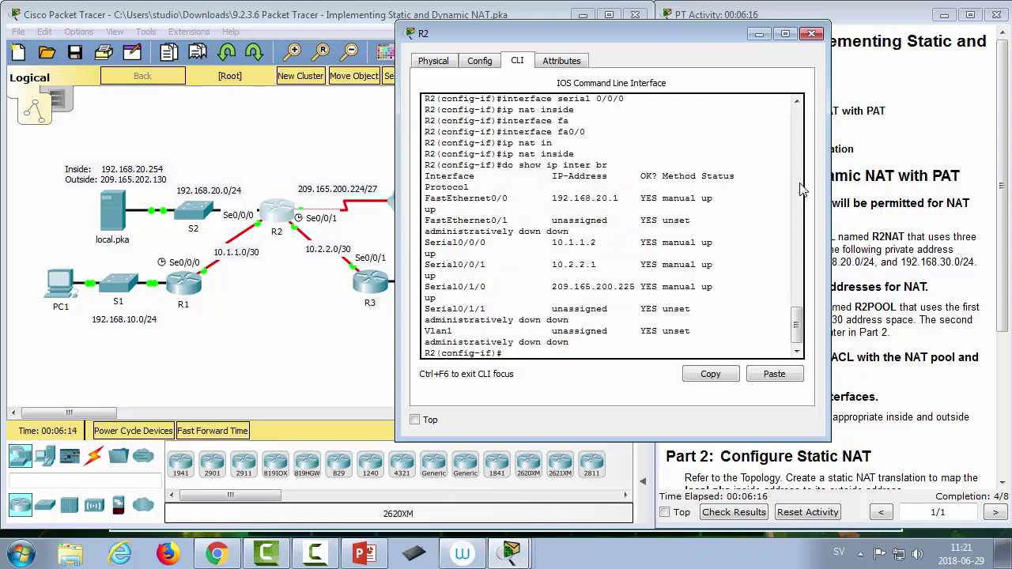
pyautogui.moveTo(828, 182); pyautogui.dragTo(957, 181)
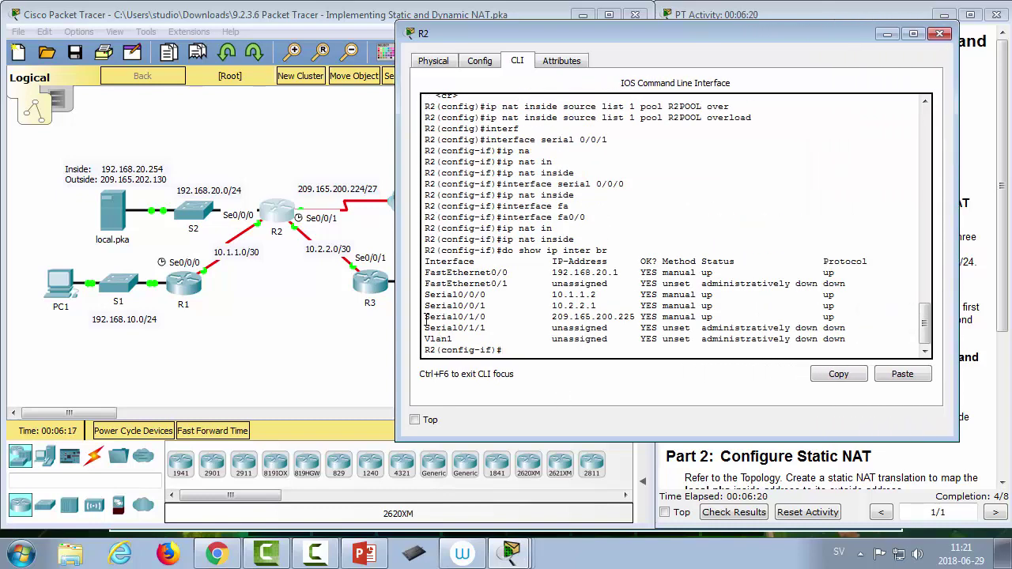
pyautogui.click(512, 319)
# Step: Set serial 0/1/0 as the NAT outside interface and start the 'end' command
pyautogui.press('Up')
pyautogui.press('Up')
pyautogui.press('Up')
pyautogui.press('Up')
pyautogui.press('Up')
pyautogui.press('Up')
pyautogui.press('Up')
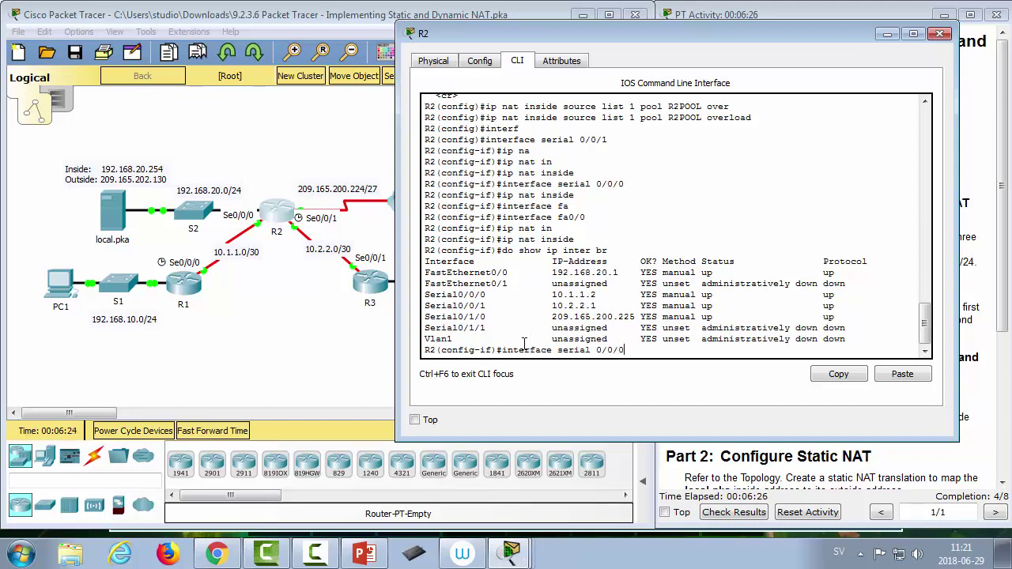
pyautogui.press('BackSpace')
pyautogui.press('BackSpace')
pyautogui.press('BackSpace')
pyautogui.write('1/0')
pyautogui.press('Return')
pyautogui.write('ip')
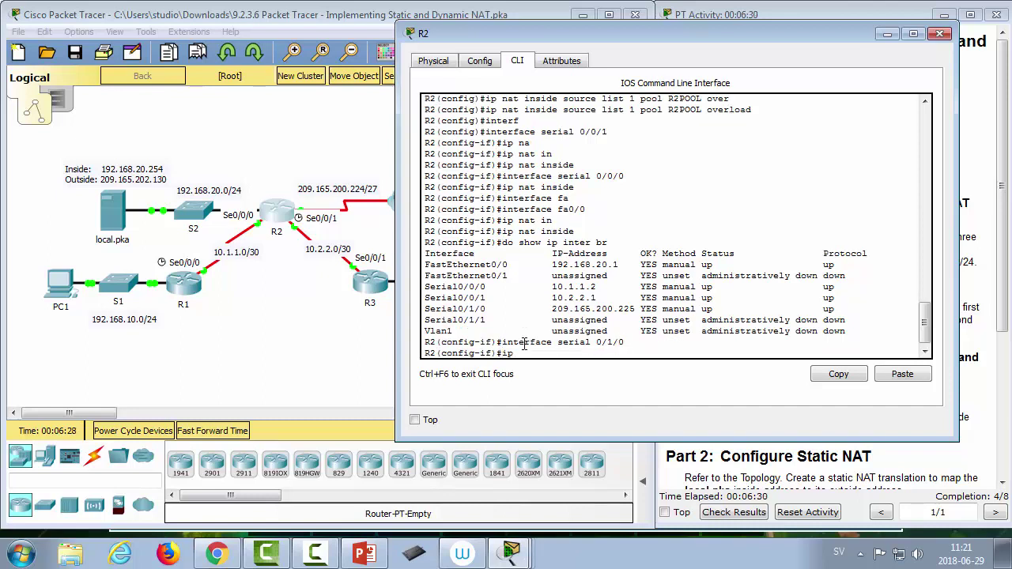
pyautogui.write(' nat ou')
pyautogui.press('Tab')
pyautogui.press('Return')
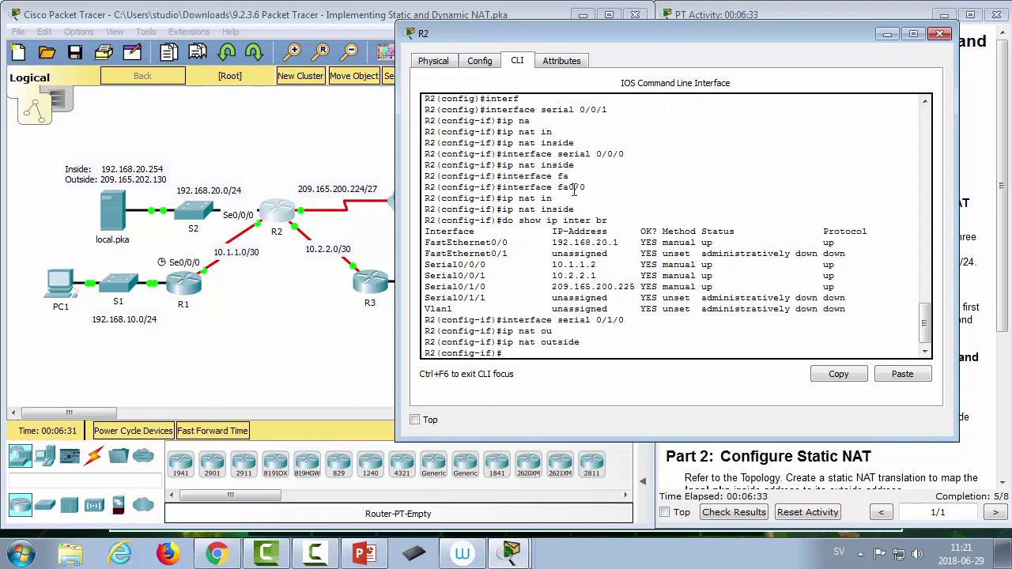
pyautogui.write('end')
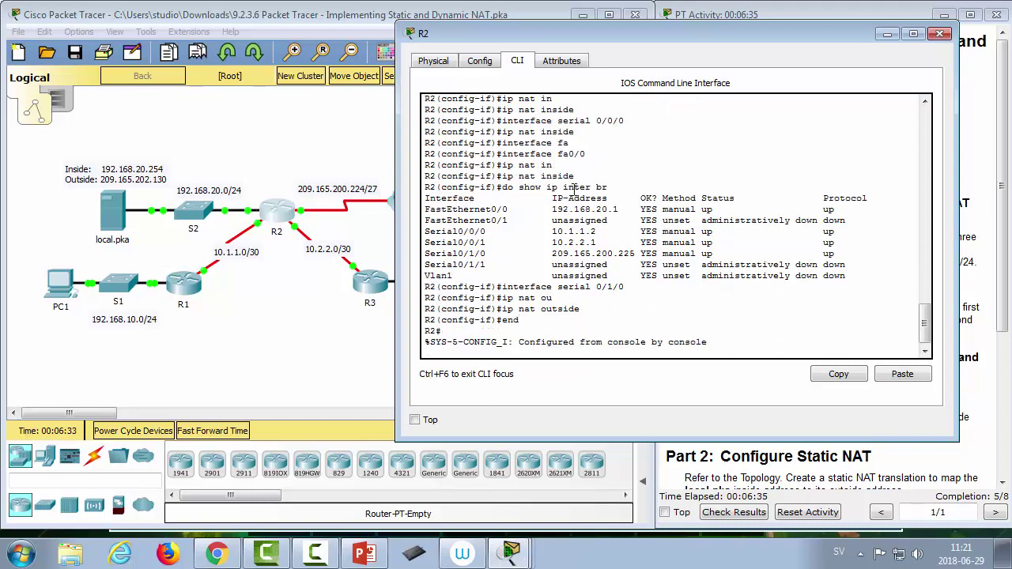
# Step: Leave configuration mode and run 'show ip nat translations' on R2
pyautogui.press('Return')
pyautogui.write('ip ')
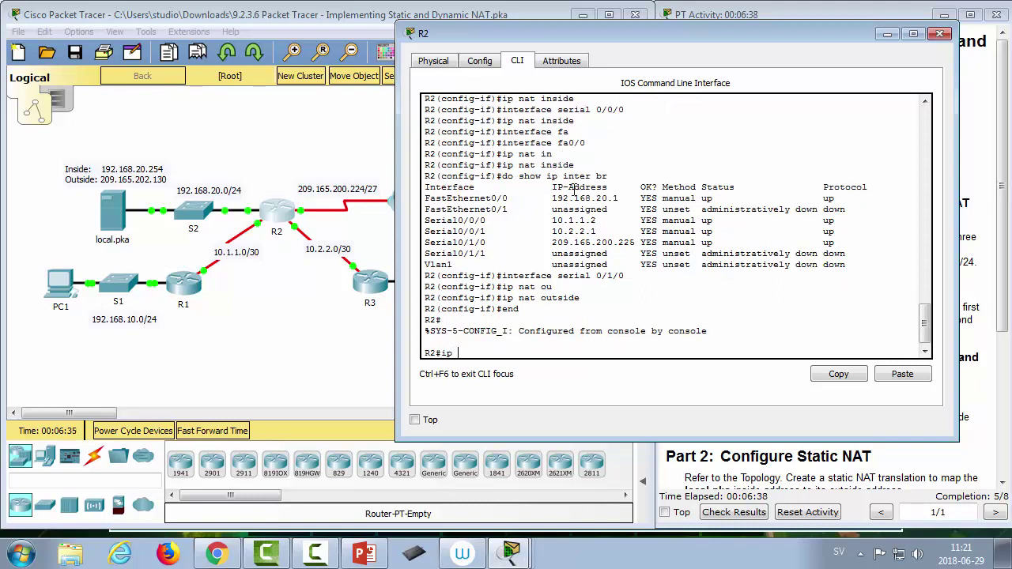
pyautogui.write('nat tras')
pyautogui.press('Tab')
pyautogui.press('BackSpace')
pyautogui.press('BackSpace')
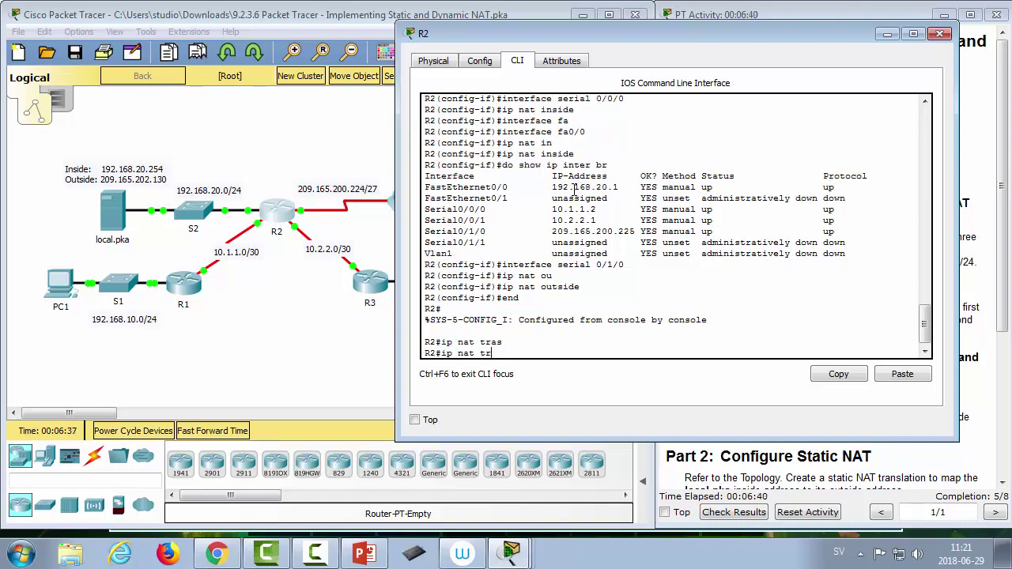
pyautogui.press('Tab')
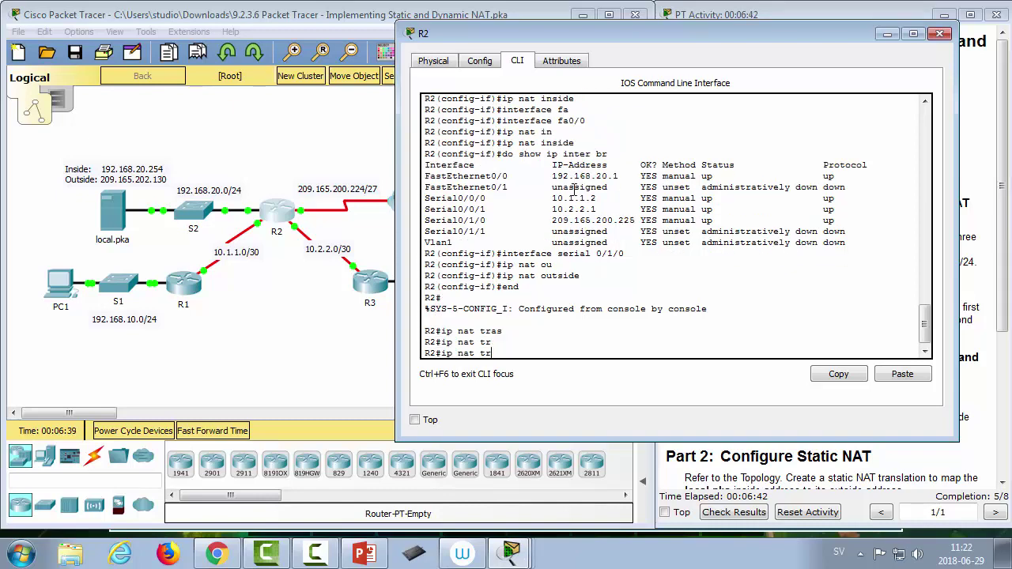
pyautogui.write('an')
pyautogui.press('Tab')
pyautogui.press('Return')
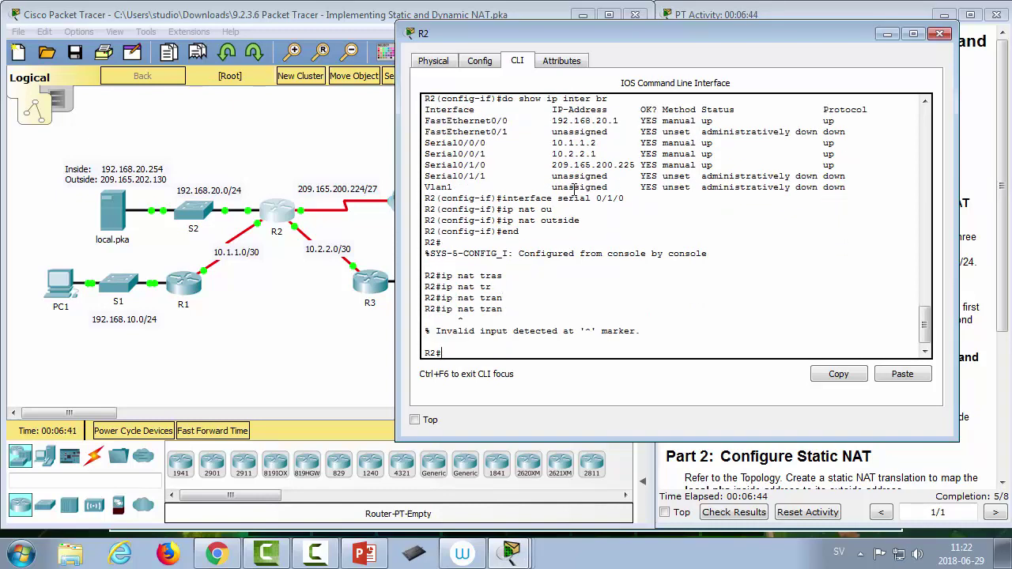
pyautogui.press('Up')
pyautogui.write('show')
pyautogui.press('Return')
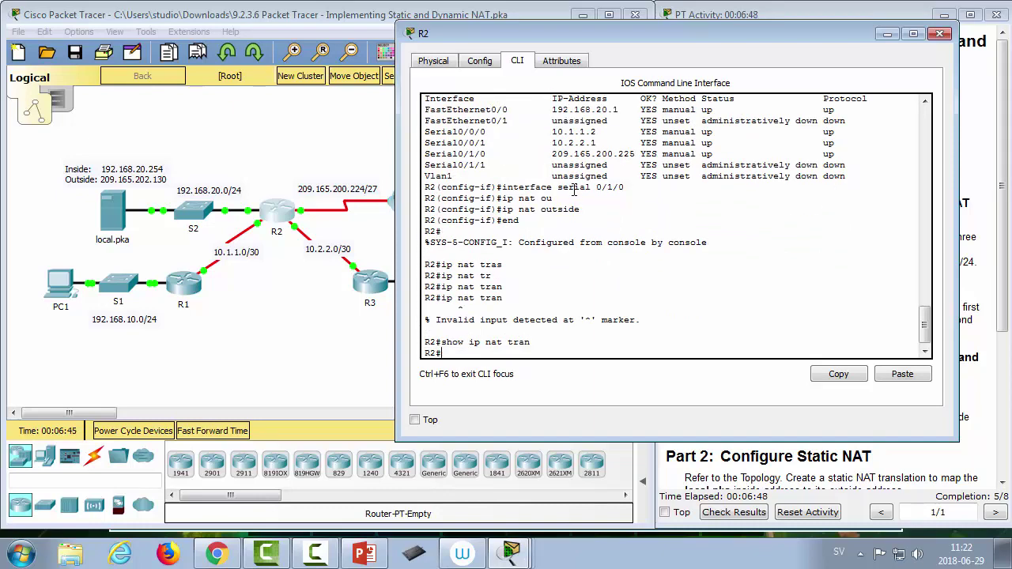
# Step: Send simple PDU pings from PC1 to PC4 twice and from PC3 to PC4
pyautogui.click(196, 370)
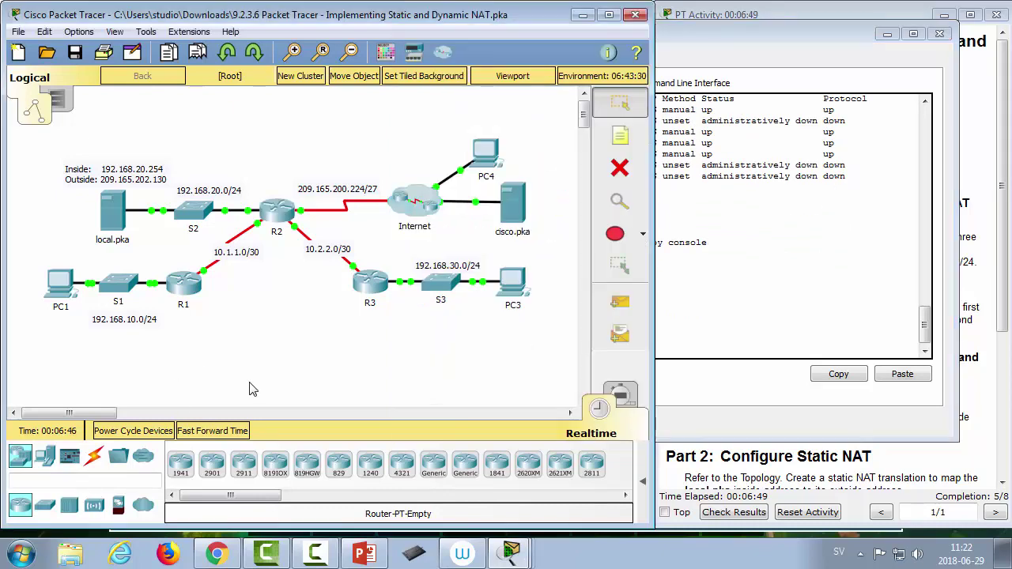
pyautogui.click(620, 303)
pyautogui.click(61, 294)
pyautogui.click(485, 158)
pyautogui.click(642, 480)
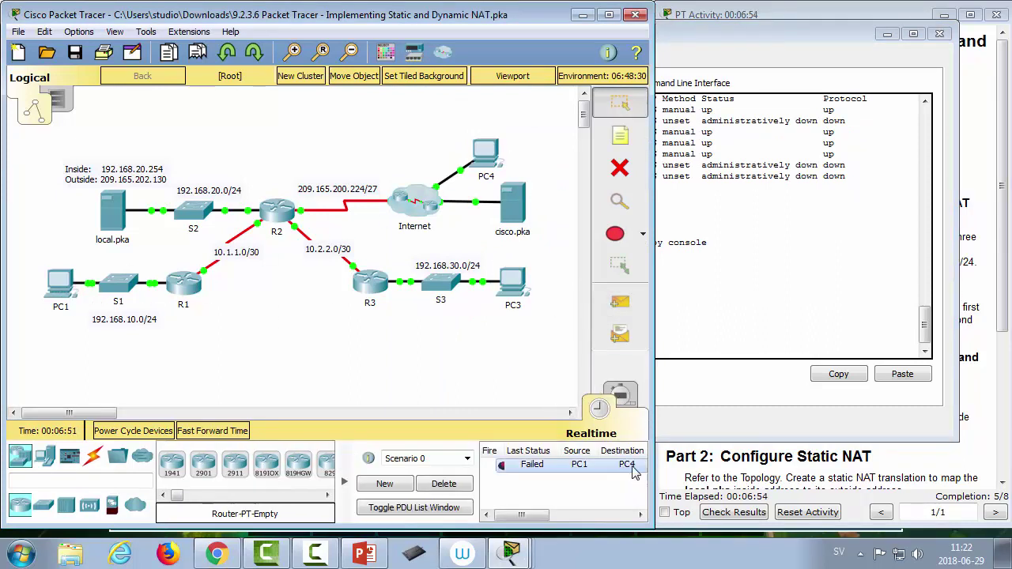
pyautogui.click(622, 304)
pyautogui.click(62, 288)
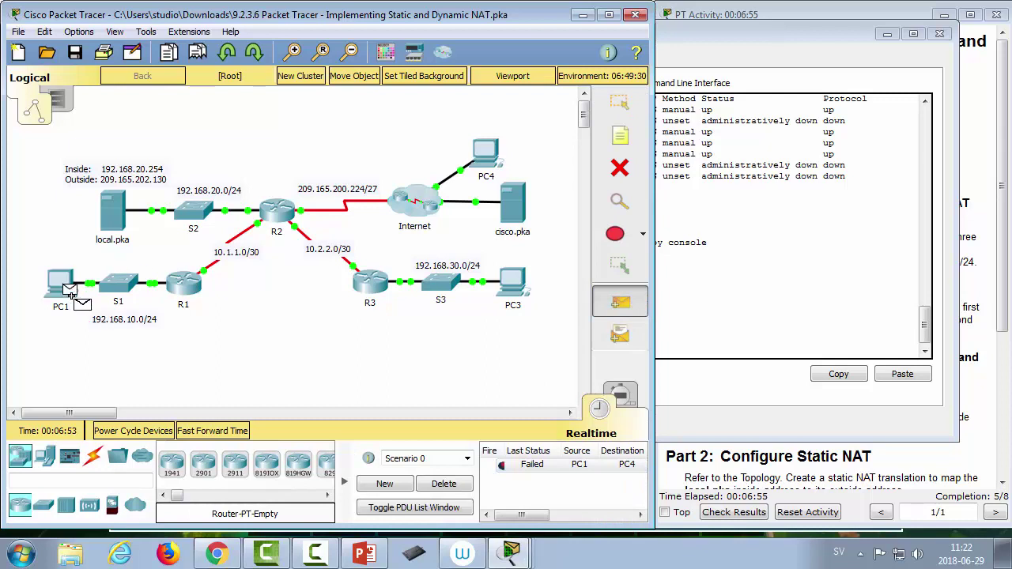
pyautogui.click(485, 152)
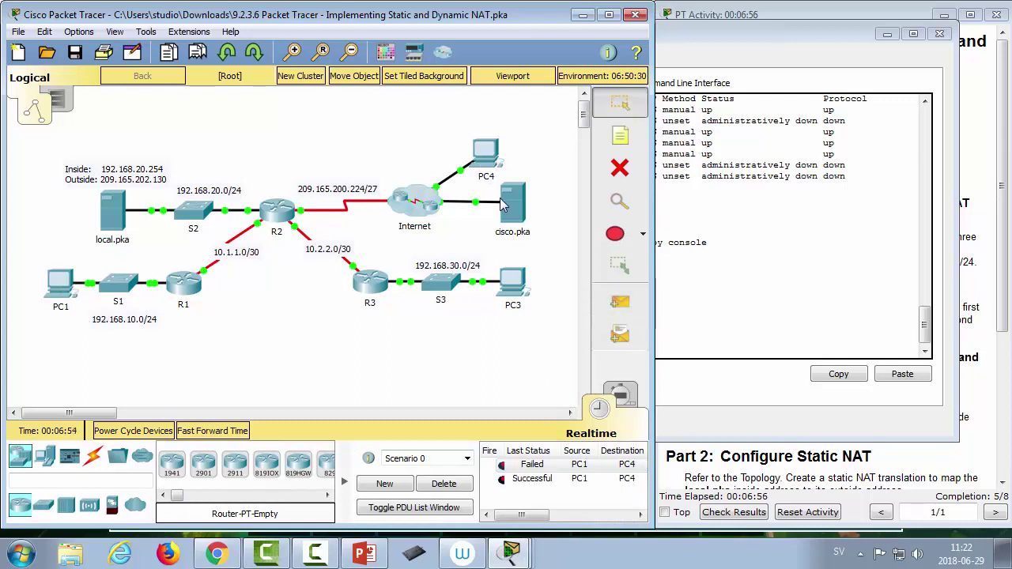
pyautogui.click(620, 302)
pyautogui.click(506, 281)
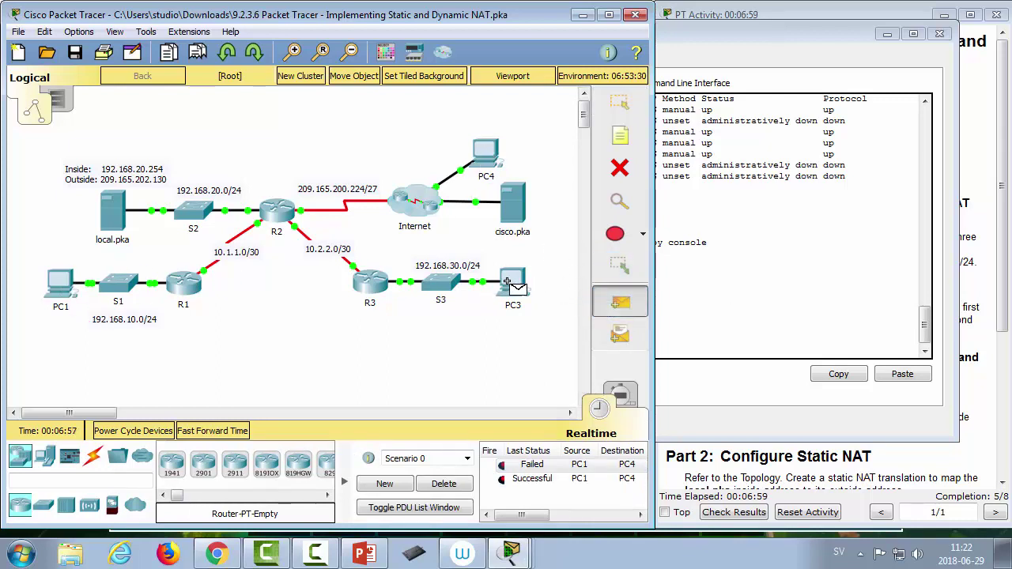
pyautogui.click(486, 152)
pyautogui.click(714, 371)
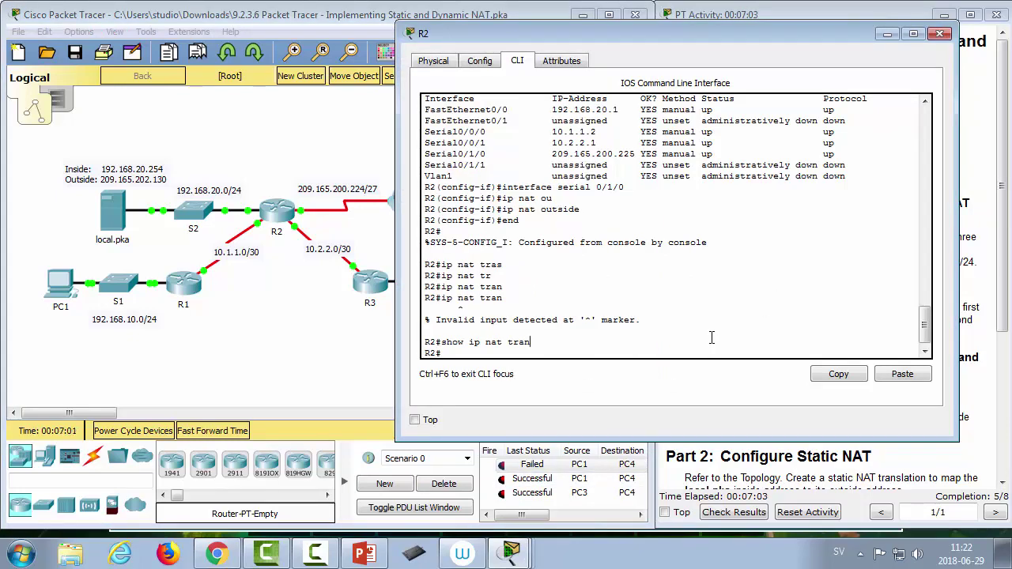
# Step: Rerun 'show ip nat translations' and widen R2's window to view the icmp rows
pyautogui.press('Up')
pyautogui.press('Return')
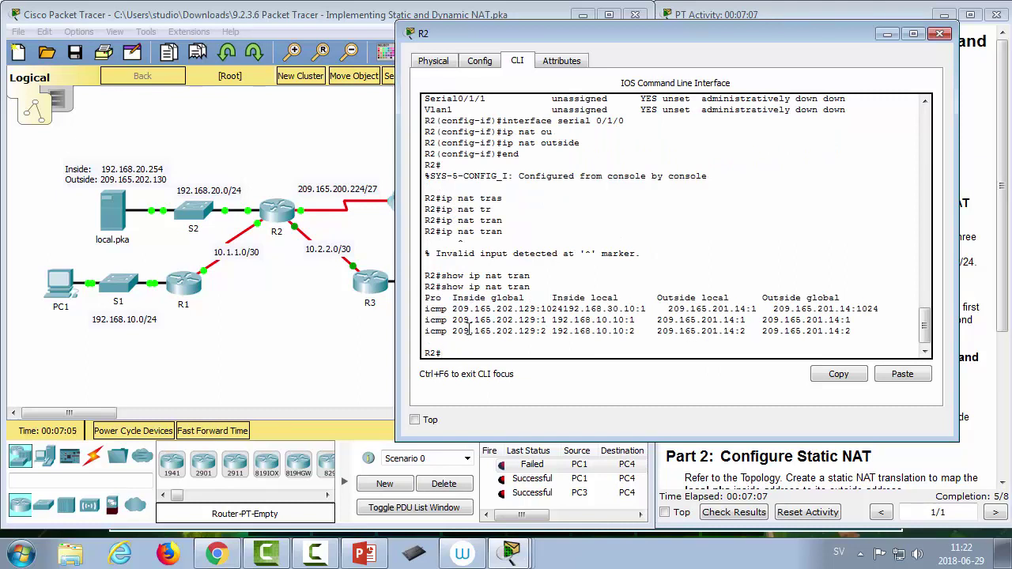
pyautogui.moveTo(395, 231); pyautogui.dragTo(318, 230)
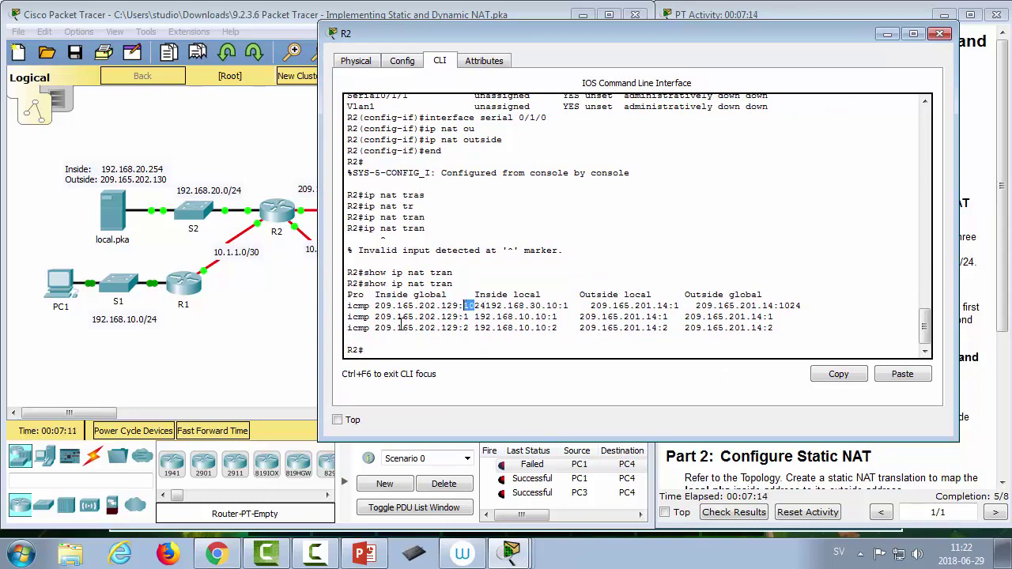
pyautogui.moveTo(368, 316); pyautogui.dragTo(621, 322)
pyautogui.click(590, 341)
# Step: Inspect the 192.168.10.10 and 192.168.30.10 inside local entries and the 1024 port
pyautogui.moveTo(474, 316); pyautogui.dragTo(529, 317)
pyautogui.click(528, 317)
pyautogui.moveTo(487, 305); pyautogui.dragTo(546, 332)
pyautogui.click(543, 333)
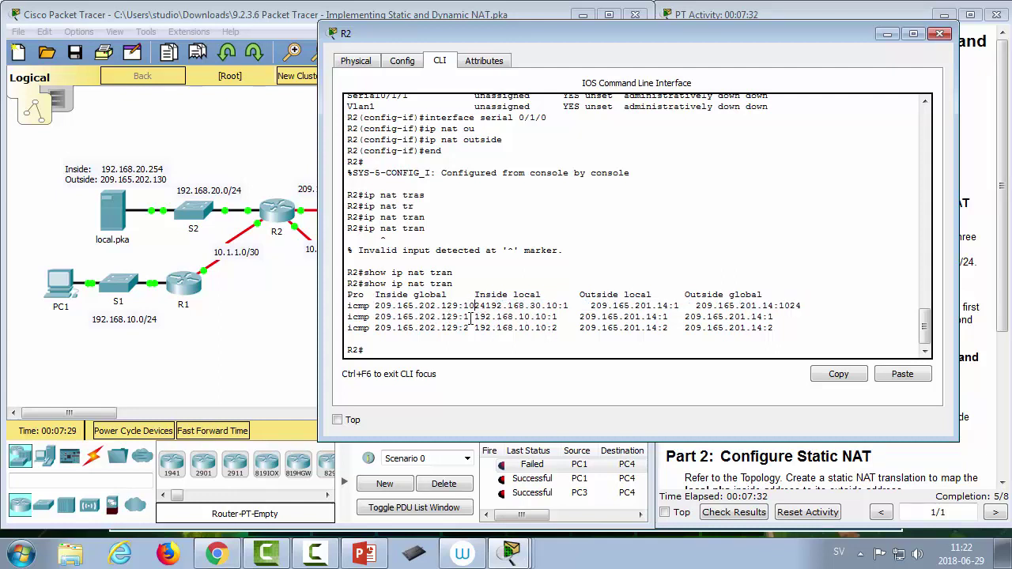
pyautogui.moveTo(472, 318); pyautogui.dragTo(366, 308)
pyautogui.click(419, 316)
pyautogui.moveTo(484, 306); pyautogui.dragTo(463, 306)
pyautogui.click(444, 345)
pyautogui.press('Return')
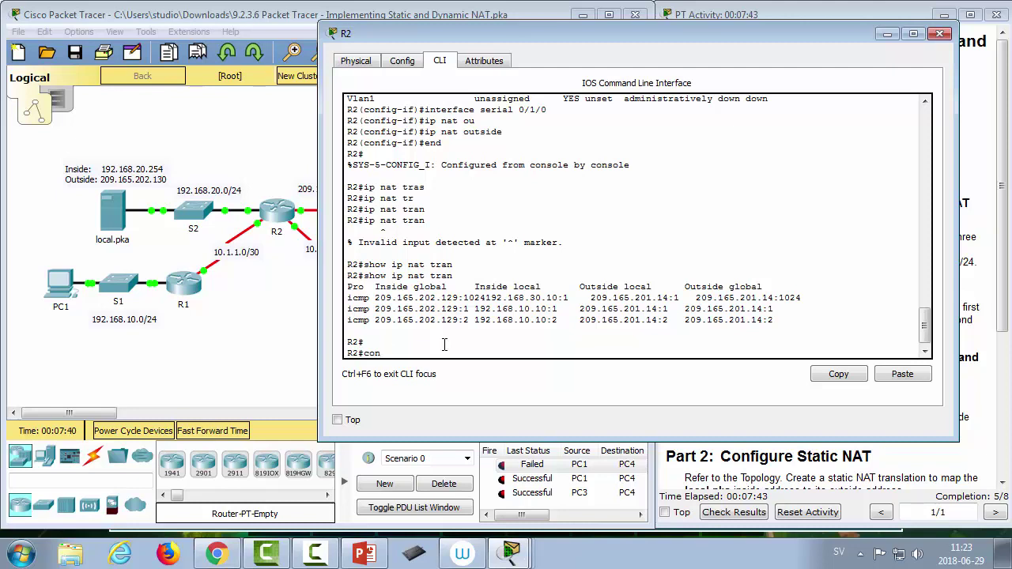
# Step: Enter global configuration mode on R2 and browse the command history
pyautogui.press('Return')
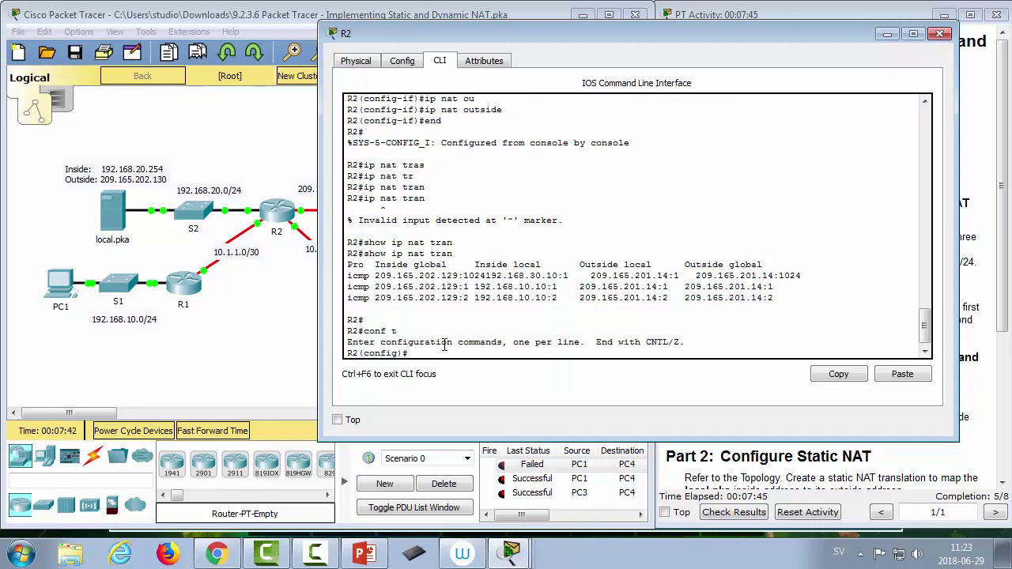
pyautogui.press('Up')
pyautogui.press('Up')
pyautogui.press('Up')
pyautogui.press('Up')
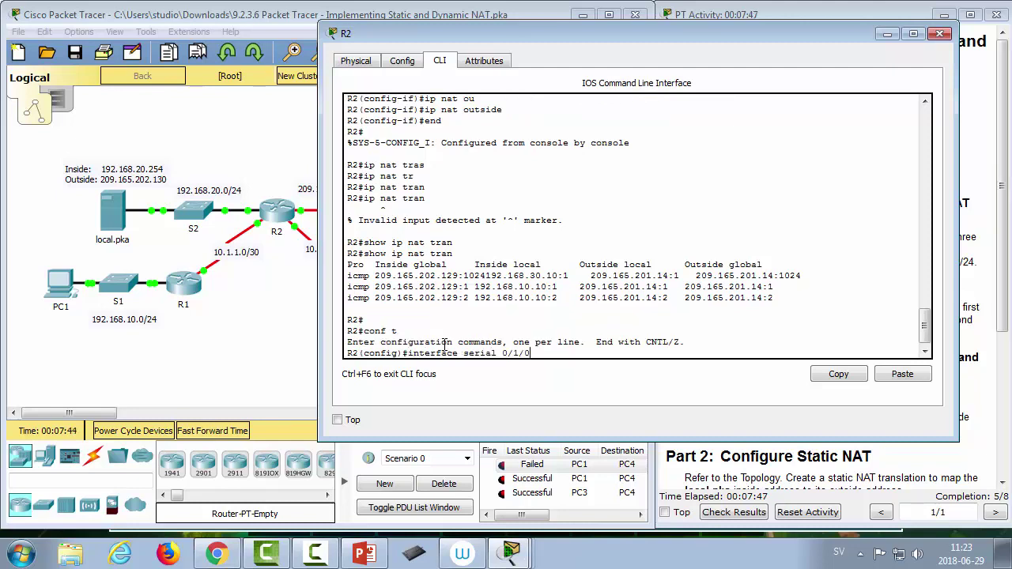
pyautogui.press('Down')
pyautogui.press('Down')
pyautogui.press('Up')
pyautogui.press('Down')
pyautogui.press('BackSpace')
pyautogui.press('BackSpace')
pyautogui.press('BackSpace')
pyautogui.press('BackSpace')
pyautogui.press('BackSpace')
pyautogui.press('BackSpace')
pyautogui.press('BackSpace')
pyautogui.press('BackSpace')
pyautogui.press('BackSpace')
pyautogui.press('BackSpace')
pyautogui.press('BackSpace')
pyautogui.press('BackSpace')
pyautogui.press('BackSpace')
pyautogui.press('BackSpace')
pyautogui.press('BackSpace')
pyautogui.press('BackSpace')
pyautogui.press('BackSpace')
pyautogui.press('BackSpace')
pyautogui.press('BackSpace')
pyautogui.press('BackSpace')
# Step: Attempt 'no ip nat inside source list 1', which R2 refuses because the dynamic mapping is in use
pyautogui.write('no ')
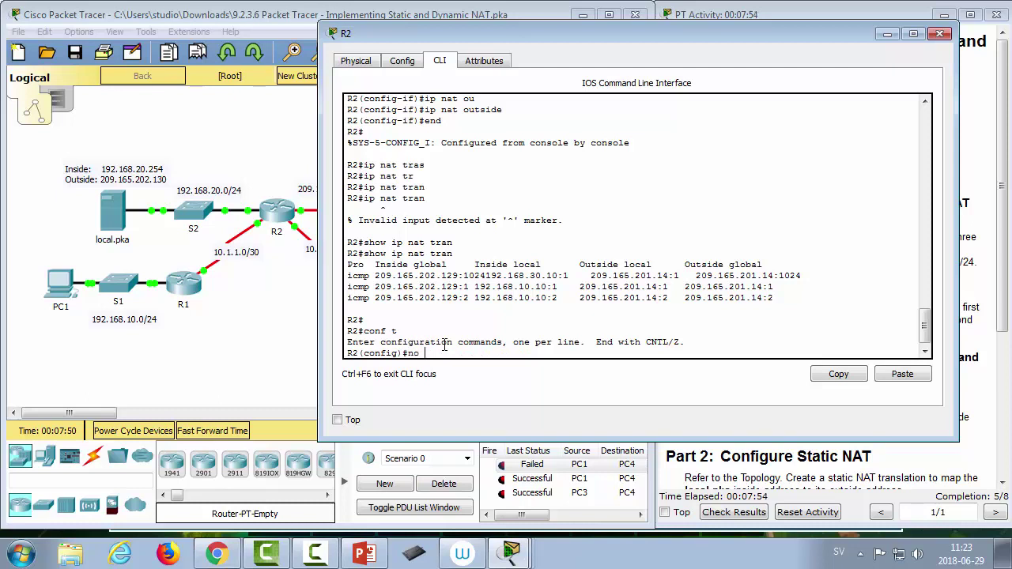
pyautogui.write('ip nat ins')
pyautogui.press('Tab')
pyautogui.write('sou')
pyautogui.press('Tab')
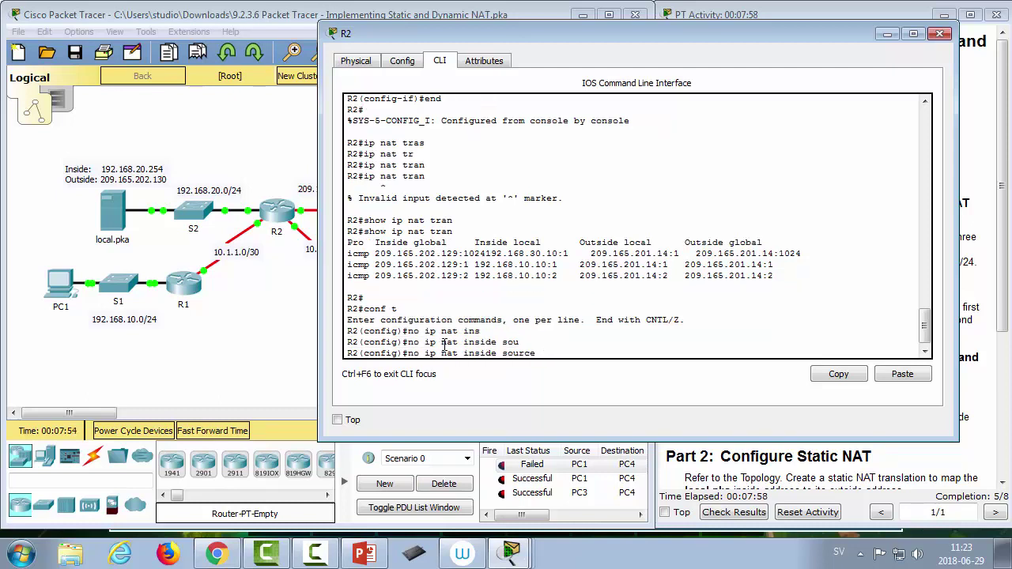
pyautogui.write('li')
pyautogui.press('Tab')
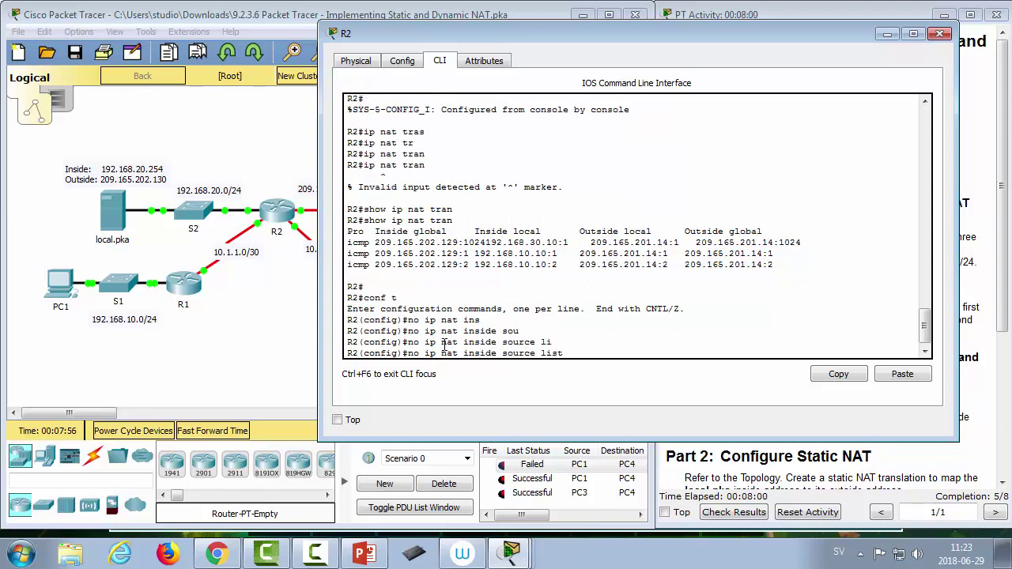
pyautogui.write('1')
pyautogui.press('Return')
# Step: Exit configuration mode and start the 'clear ip nat' command
pyautogui.press('Up')
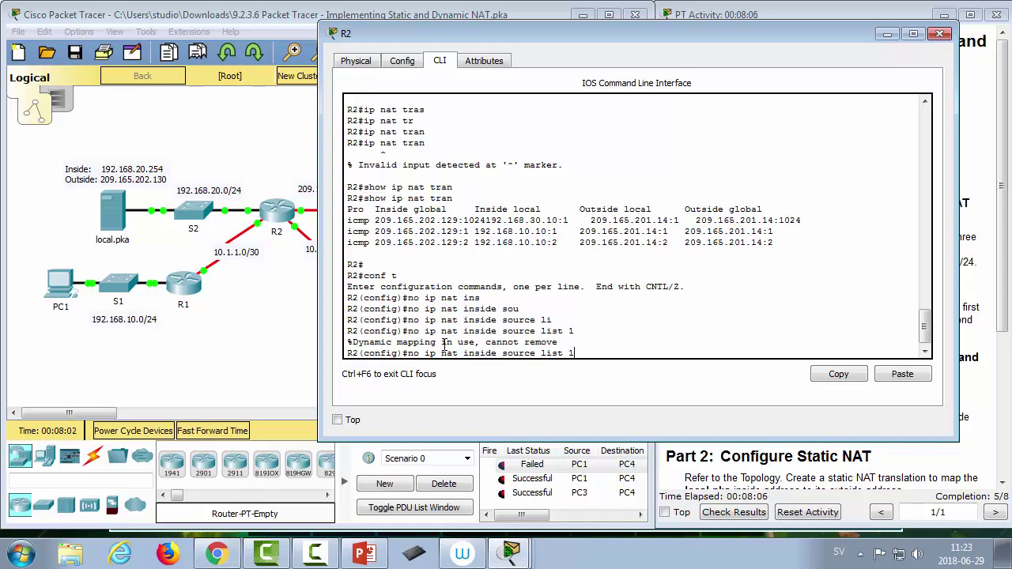
pyautogui.press('BackSpace')
pyautogui.press('BackSpace')
pyautogui.press('BackSpace')
pyautogui.press('BackSpace')
pyautogui.press('BackSpace')
pyautogui.press('BackSpace')
pyautogui.press('BackSpace')
pyautogui.press('BackSpace')
pyautogui.press('BackSpace')
pyautogui.press('BackSpace')
pyautogui.press('BackSpace')
pyautogui.press('BackSpace')
pyautogui.press('BackSpace')
pyautogui.press('BackSpace')
pyautogui.press('BackSpace')
pyautogui.press('BackSpace')
pyautogui.press('BackSpace')
pyautogui.press('BackSpace')
pyautogui.press('BackSpace')
pyautogui.press('BackSpace')
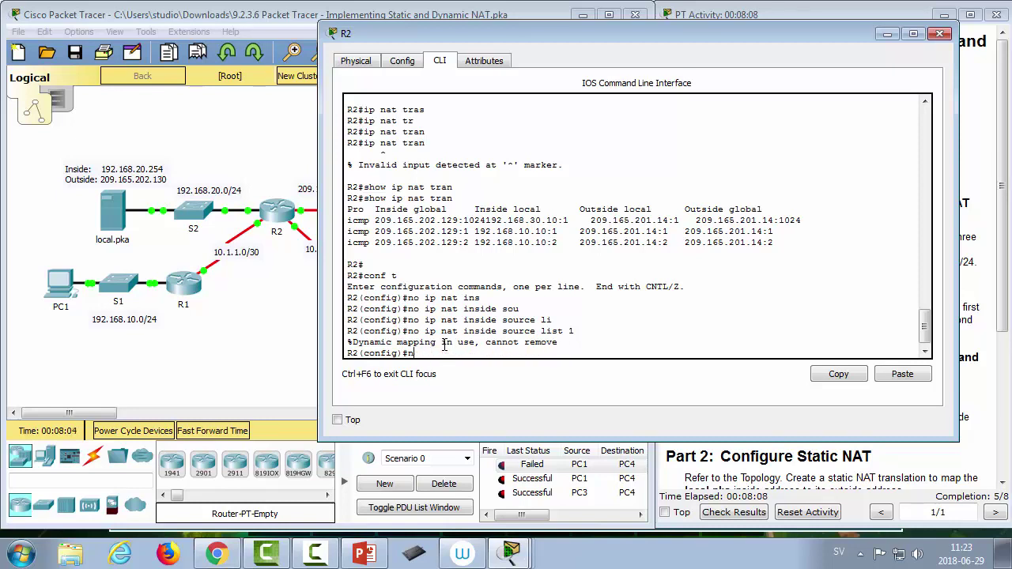
pyautogui.write('t')
pyautogui.press('Return')
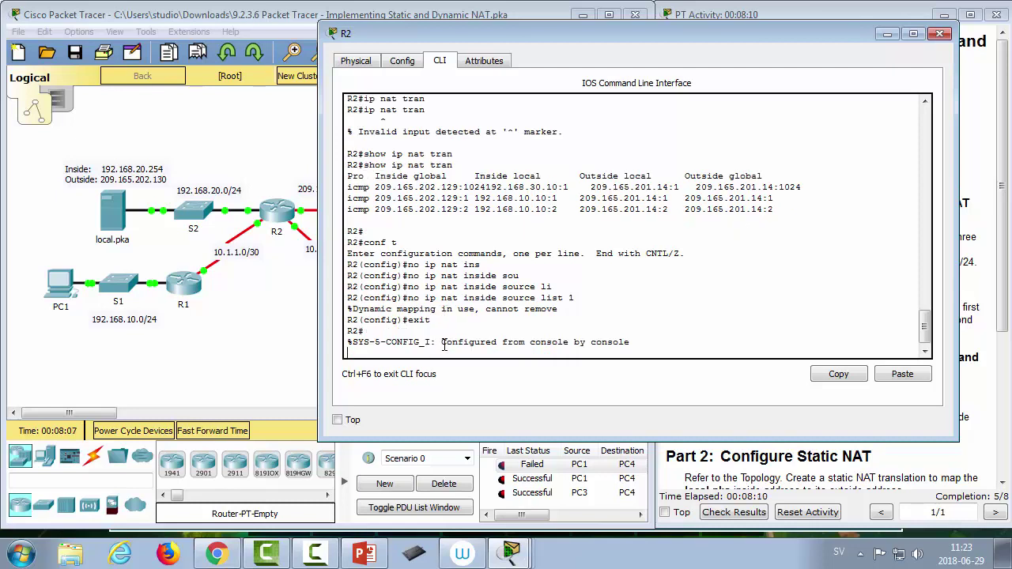
pyautogui.write('clear')
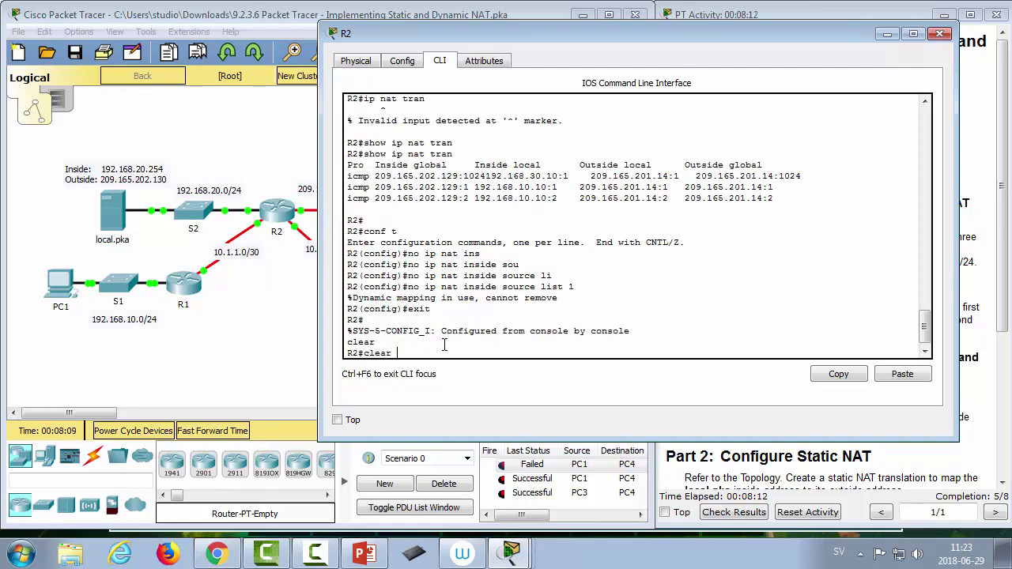
pyautogui.write(' ip n')
# Step: Clear all dynamic NAT translations with 'clear ip nat translation *'
pyautogui.press('Tab')
pyautogui.write('?')
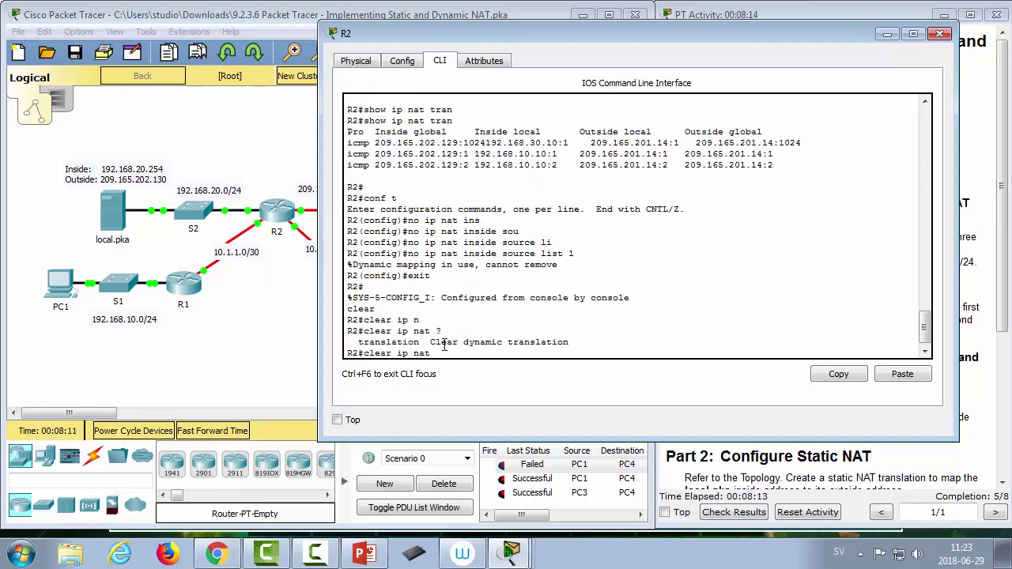
pyautogui.write('tr')
pyautogui.press('Tab')
pyautogui.press('Return')
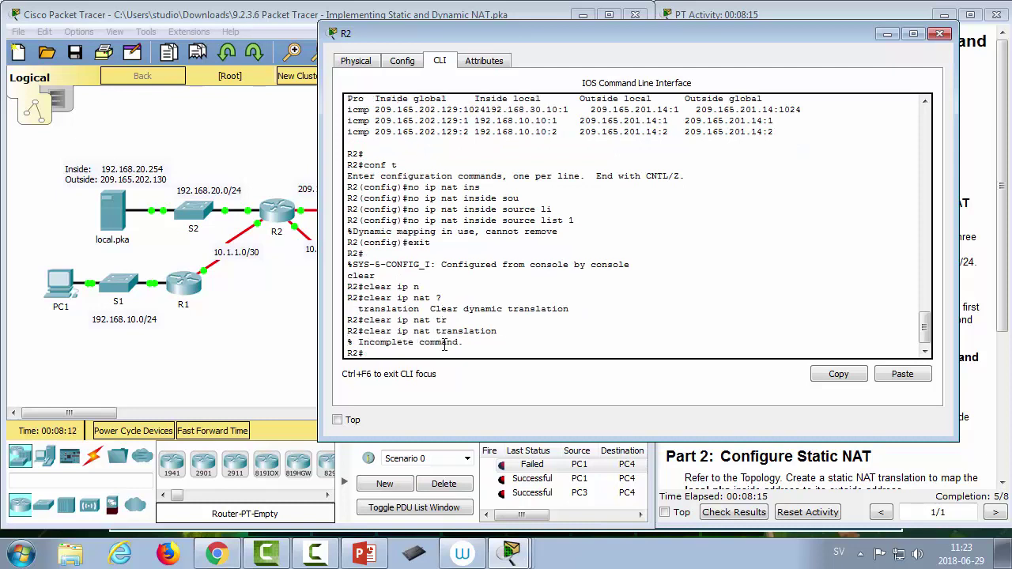
pyautogui.press('Up')
pyautogui.write('?')
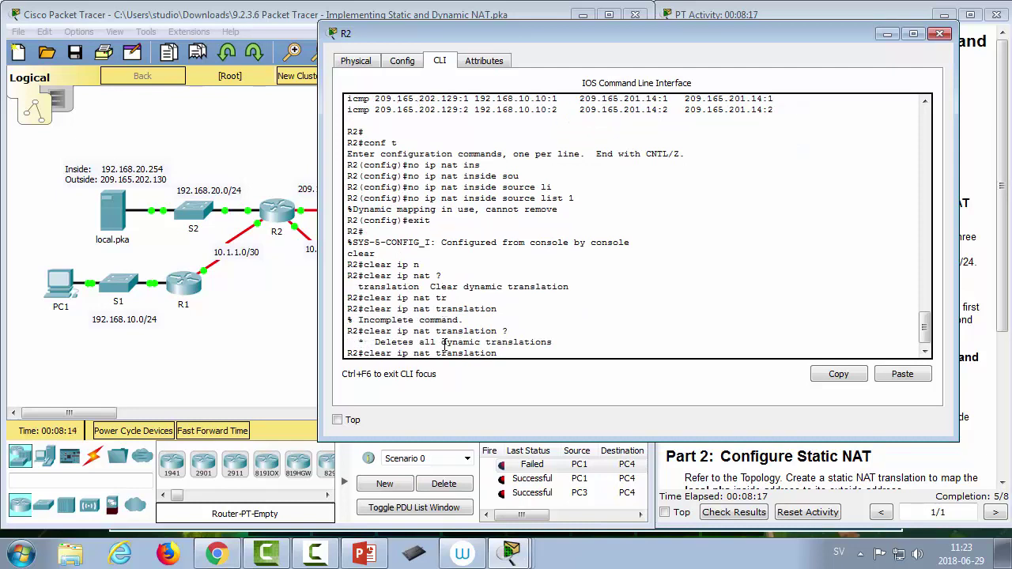
pyautogui.write('*')
pyautogui.press('Return')
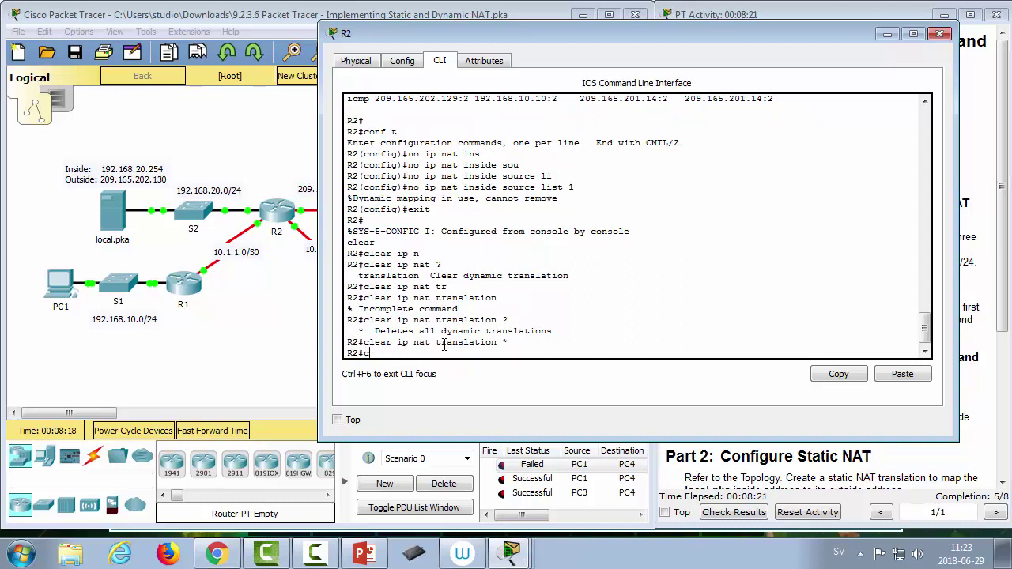
# Step: In conf t, rerun 'no ip nat inside source list 1', now removed without error
pyautogui.write('conf t')
pyautogui.press('Return')
pyautogui.press('Up')
pyautogui.press('Return')
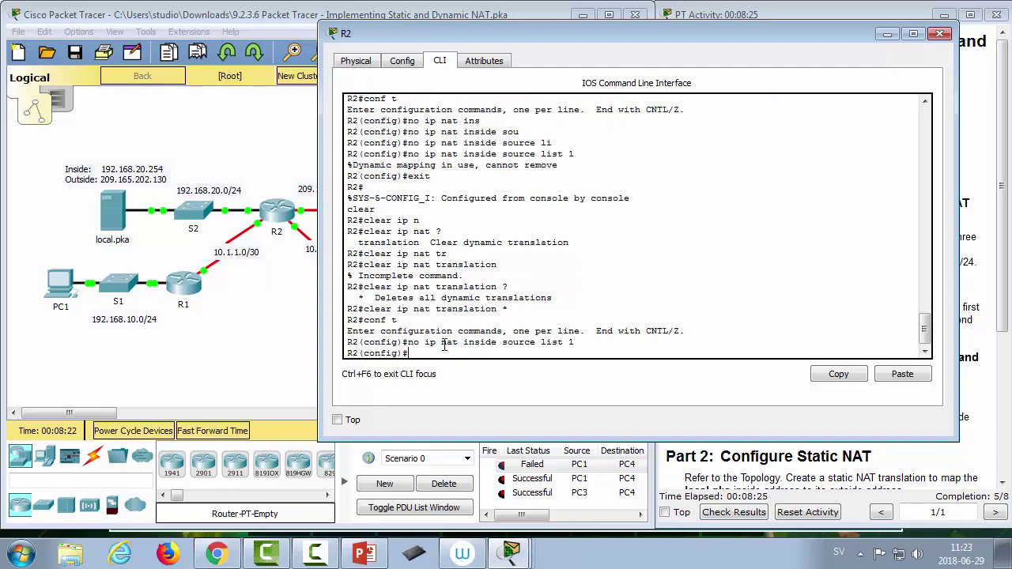
# Step: Enter 'ip nat inside source list 1 pool R2POOL' on R2, without overload
pyautogui.press('Up')
pyautogui.press('Left')
pyautogui.press('Left')
pyautogui.press('Left')
pyautogui.press('Left')
pyautogui.press('Left')
pyautogui.press('Left')
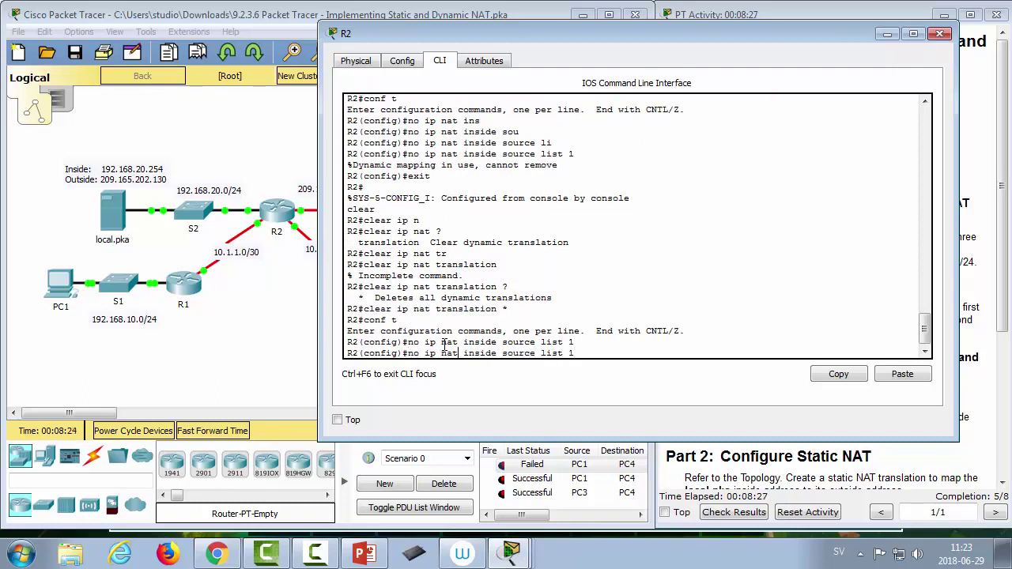
pyautogui.press('Left')
pyautogui.press('Left')
pyautogui.press('Left')
pyautogui.press('Left')
pyautogui.press('Left')
pyautogui.press('Left')
pyautogui.press('BackSpace')
pyautogui.press('BackSpace')
pyautogui.press('BackSpace')
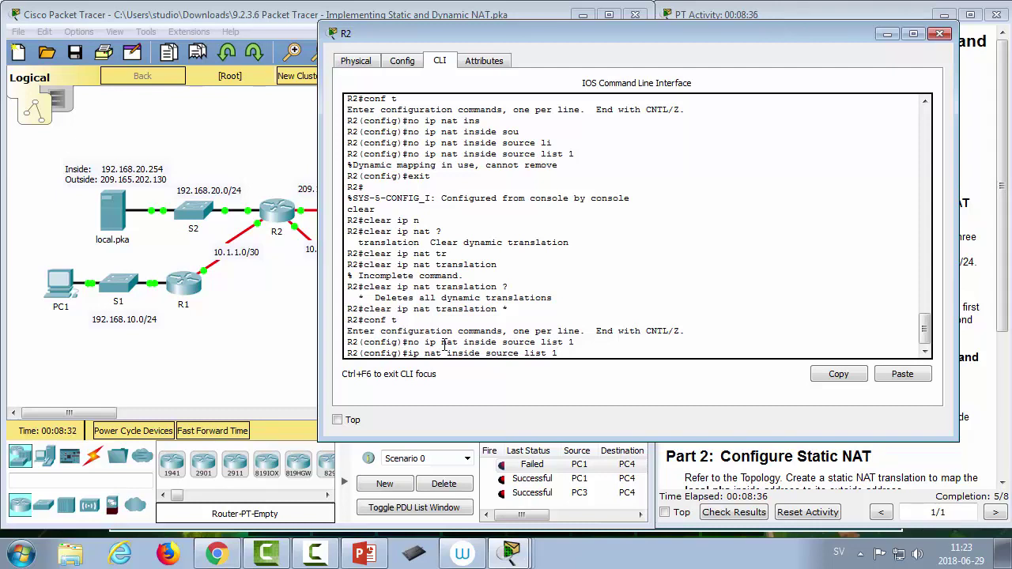
pyautogui.press('End')
pyautogui.write('po')
pyautogui.press('Tab')
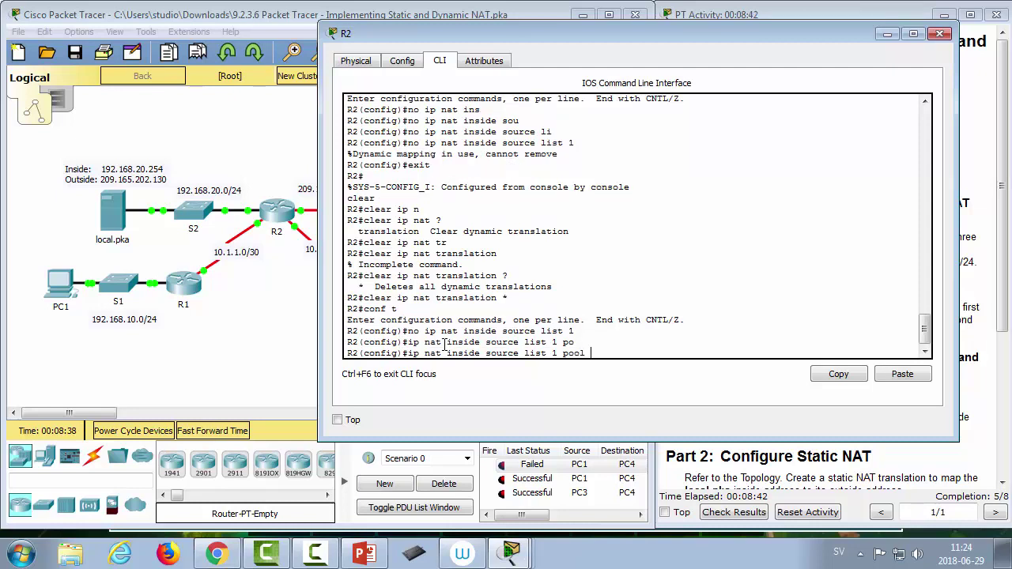
pyautogui.write('R2POOL')
pyautogui.press('Return')
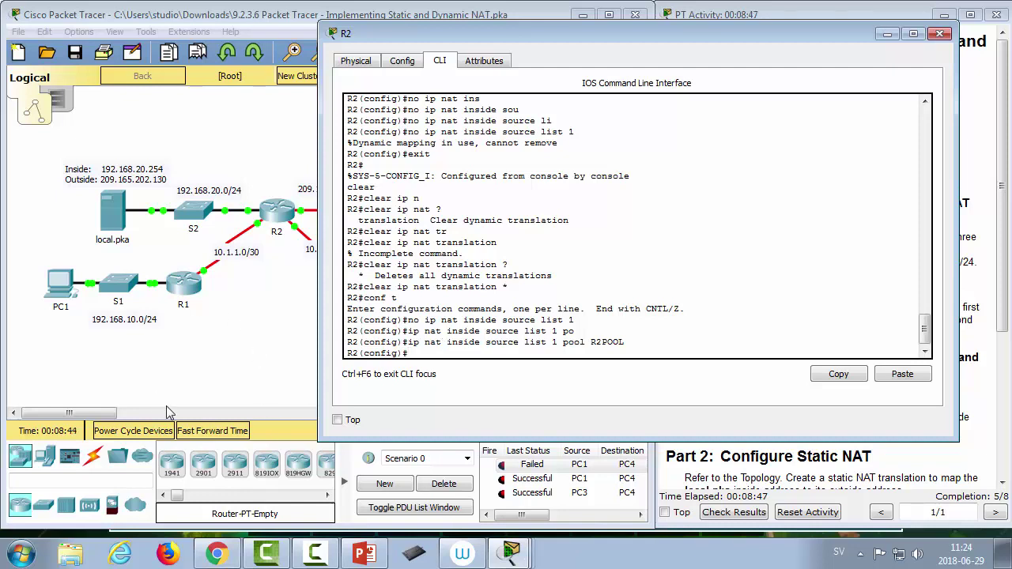
pyautogui.click(224, 373)
# Step: Clear old PDUs and ping PC4 from PC1 (succeeds) and from PC3 (fails)
pyautogui.click(453, 487)
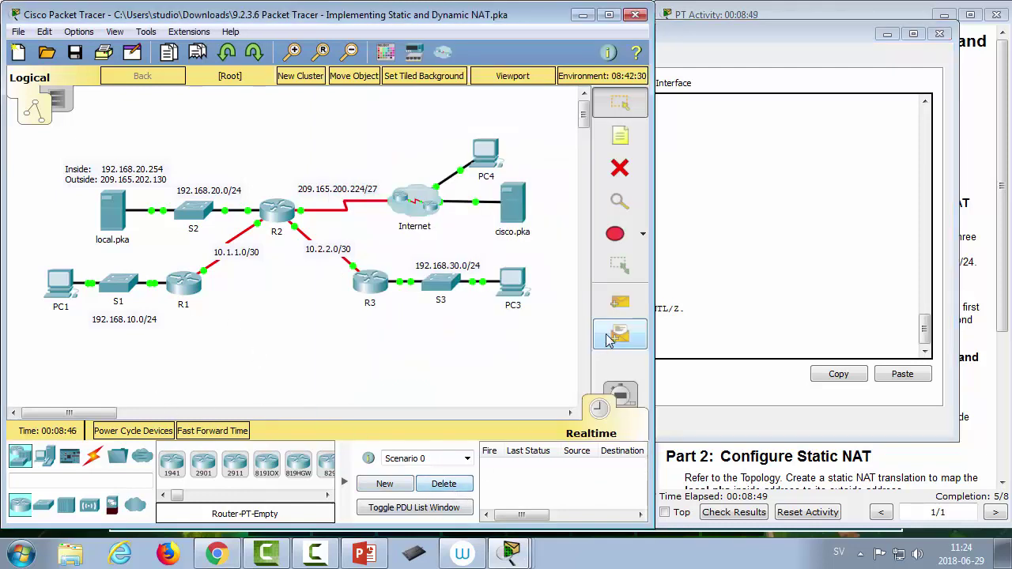
pyautogui.click(620, 302)
pyautogui.click(59, 283)
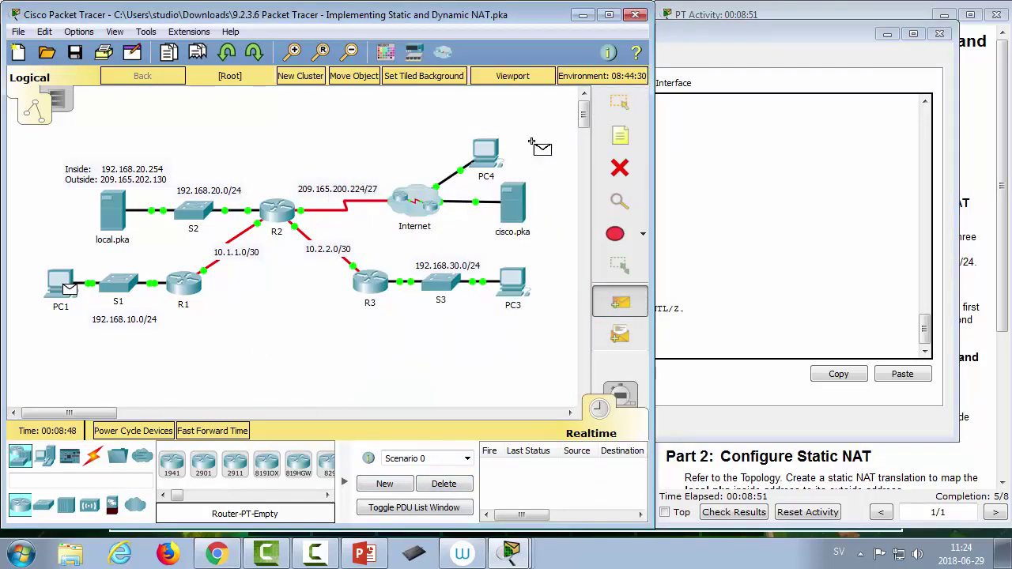
pyautogui.click(484, 154)
pyautogui.click(620, 302)
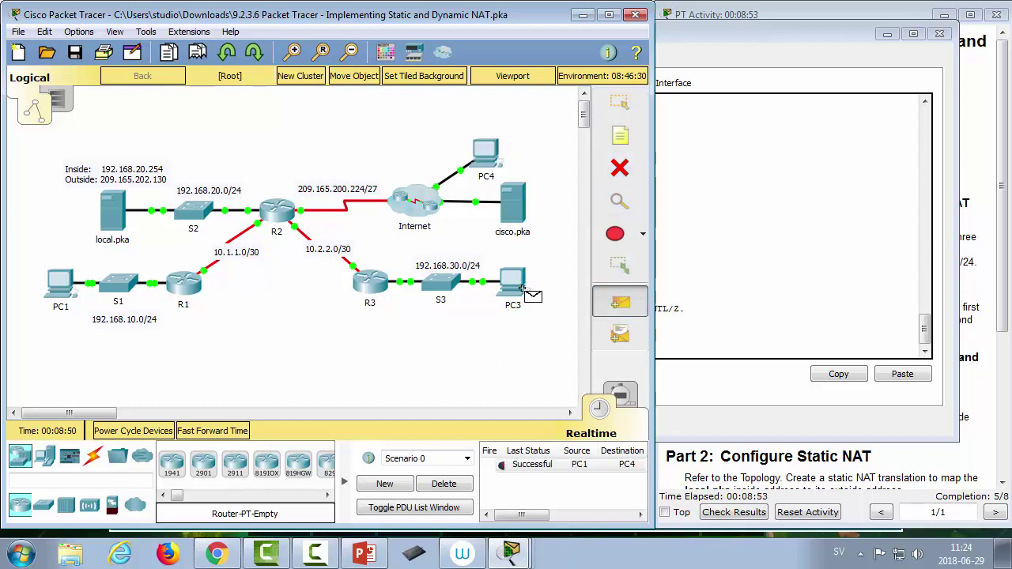
pyautogui.click(521, 288)
pyautogui.click(482, 152)
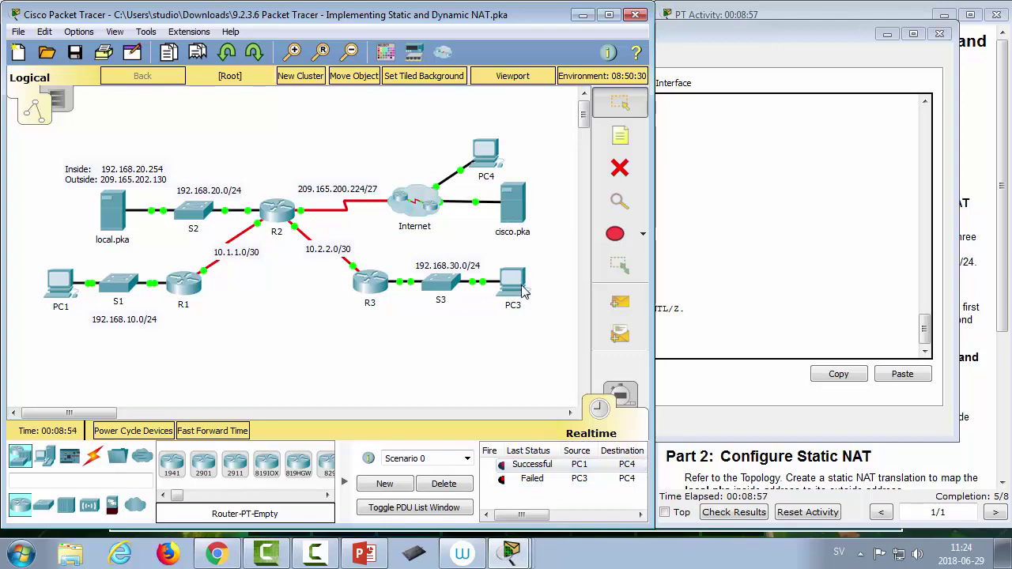
pyautogui.click(728, 336)
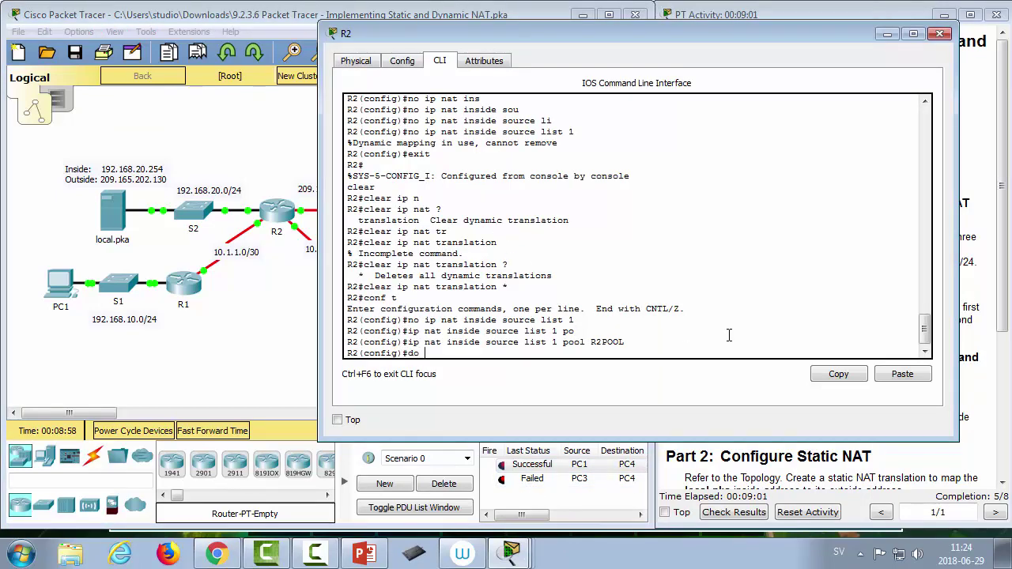
# Step: Run 'do show ip nat translations', showing 192.168.10.10 translated to 209.165.202.129
pyautogui.write('do show ip nat tr')
pyautogui.press('Return')
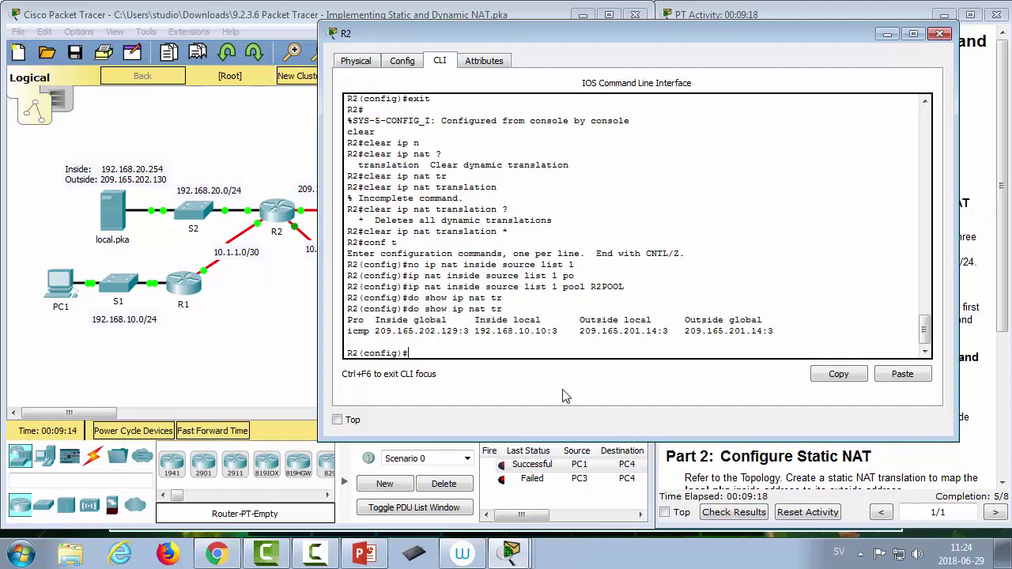
pyautogui.write('do clear ip nat trans *')
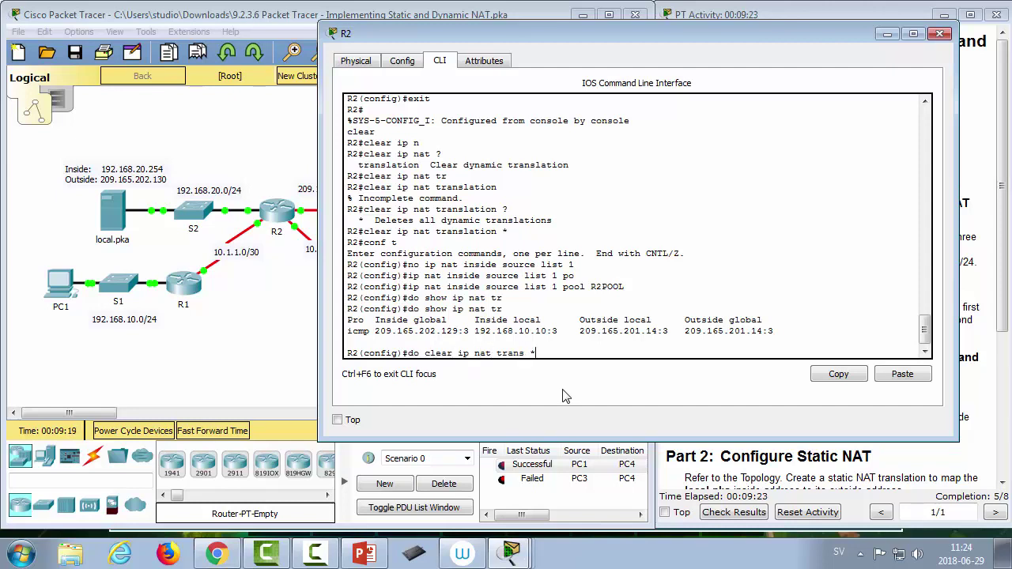
# Step: Clear the NAT translations and remove 'ip nat inside source list 1 pool R2POOL'
pyautogui.press('Return')
pyautogui.press('Up')
pyautogui.press('Up')
pyautogui.press('Up')
pyautogui.press('Up')
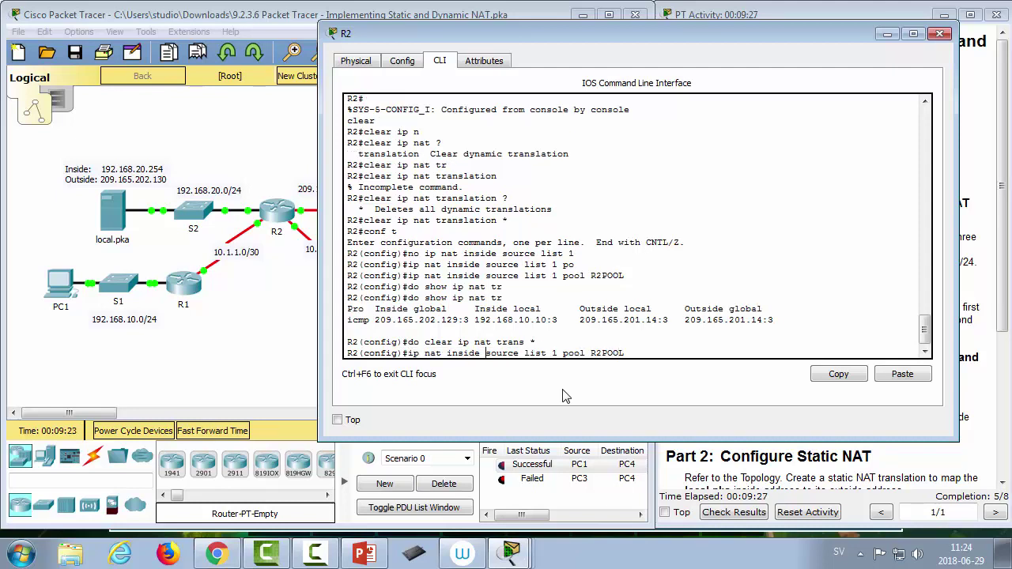
pyautogui.press('Left')
pyautogui.press('Left')
pyautogui.press('Left')
pyautogui.press('Left')
pyautogui.press('Left')
pyautogui.press('Left')
pyautogui.press('Left')
pyautogui.press('Left')
pyautogui.press('Left')
pyautogui.press('Left')
pyautogui.press('Left')
pyautogui.press('Left')
pyautogui.press('Left')
pyautogui.press('Left')
pyautogui.write('no')
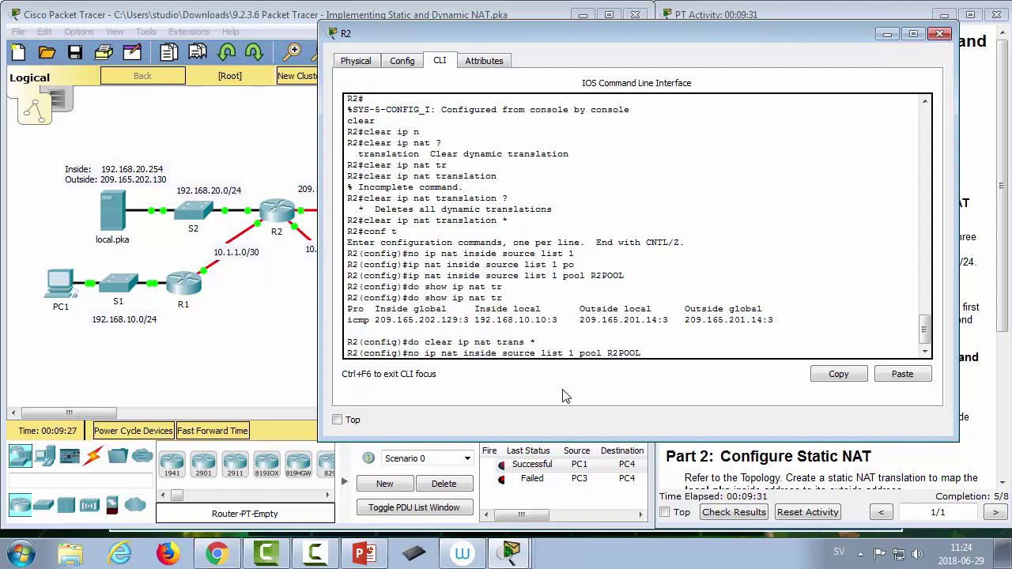
pyautogui.press('Return')
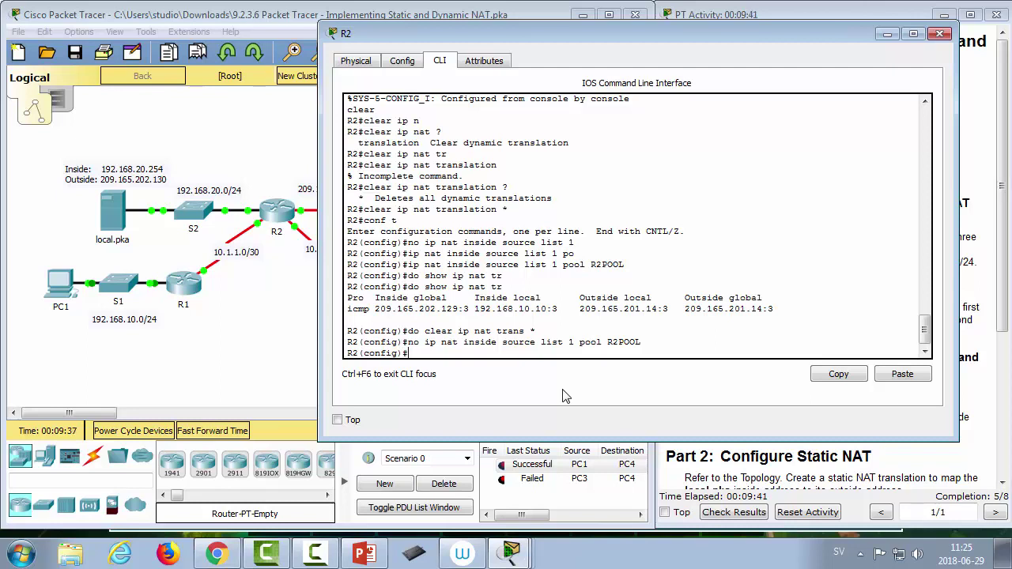
# Step: Enter 'ip nat inside source list 1 interface serial 0/1/0 overload' on R2
pyautogui.write('ip nat ins')
pyautogui.press('Tab')
pyautogui.write('sour')
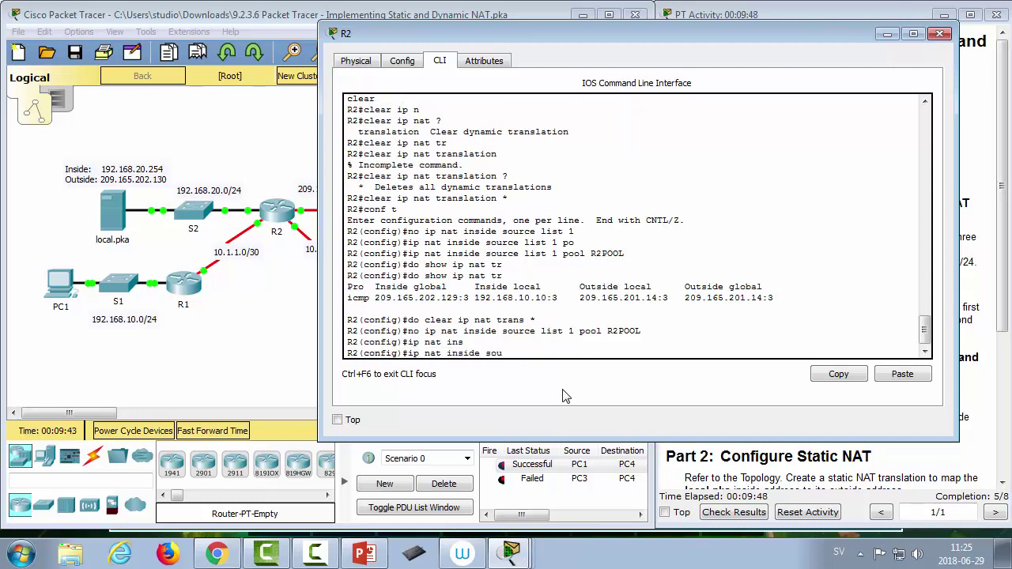
pyautogui.press('Tab')
pyautogui.write('lite 1')
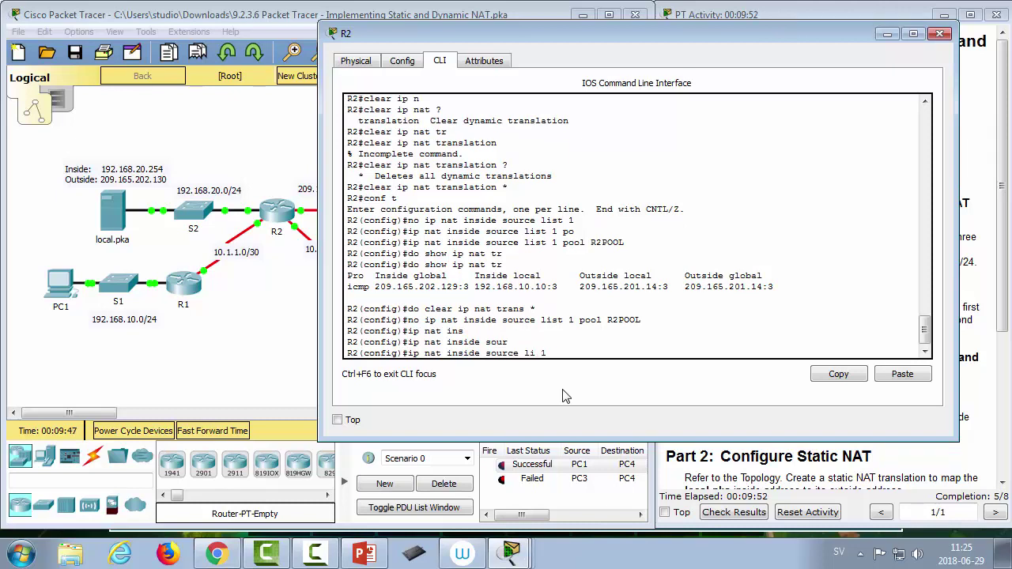
pyautogui.press('Left')
pyautogui.press('Left')
pyautogui.write('st 1 in')
pyautogui.press('Tab')
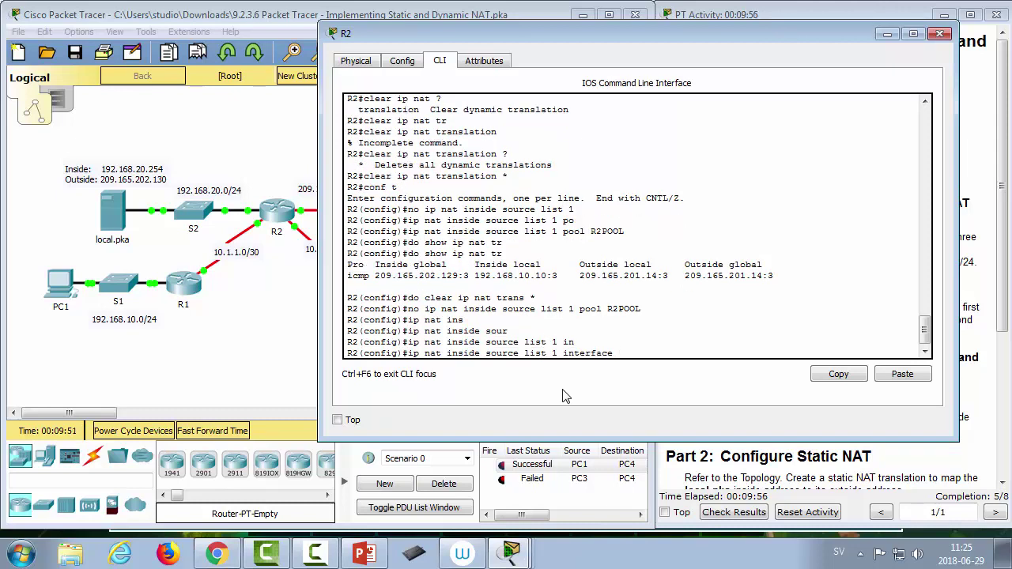
pyautogui.write('ser')
pyautogui.press('Tab')
pyautogui.write('0/')
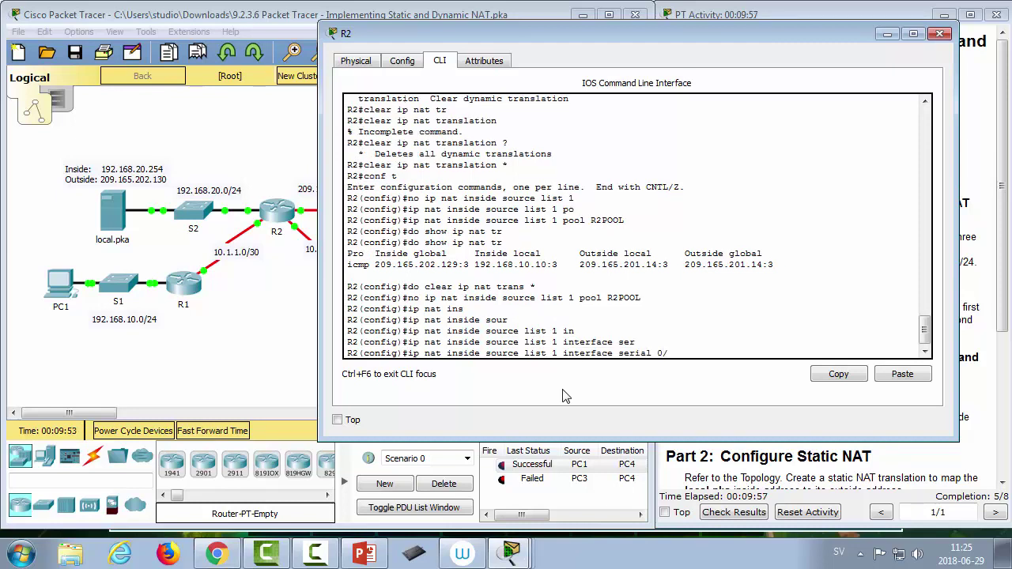
pyautogui.write('1/0 over')
pyautogui.press('Tab')
pyautogui.press('Return')
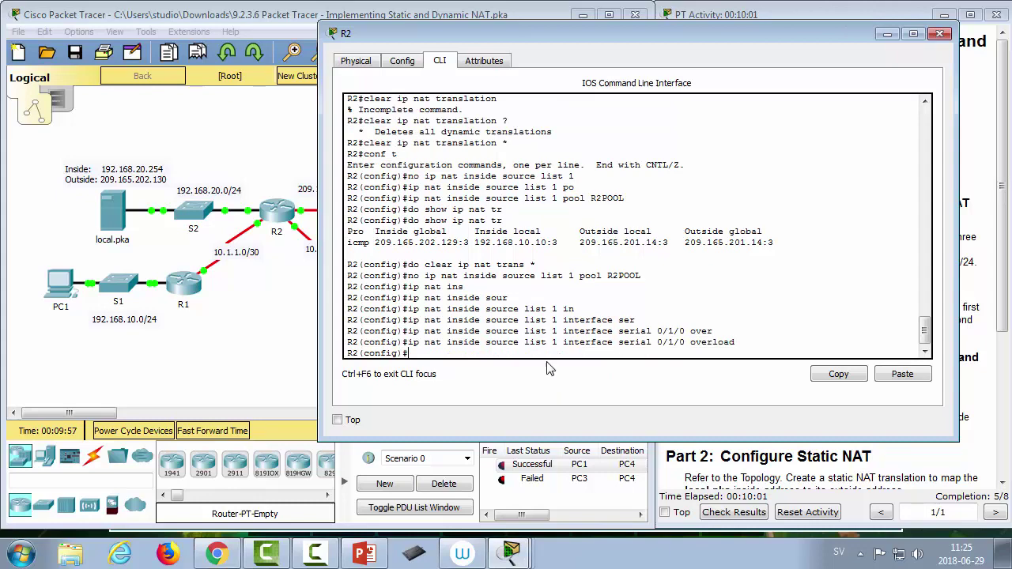
pyautogui.click(276, 361)
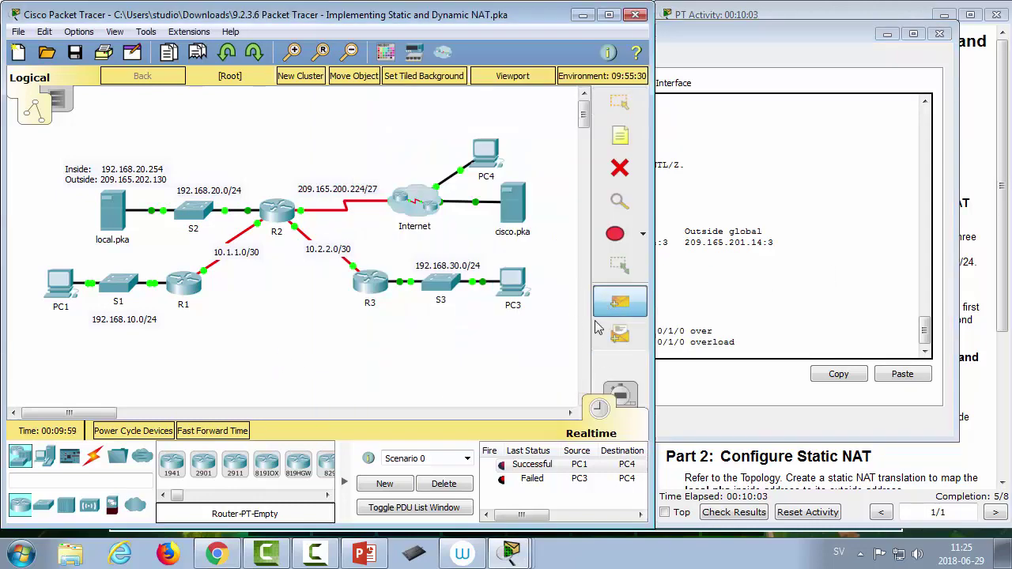
# Step: Ping PC4 from PC3 and from PC1, with both pings succeeding
pyautogui.click(515, 286)
pyautogui.click(495, 164)
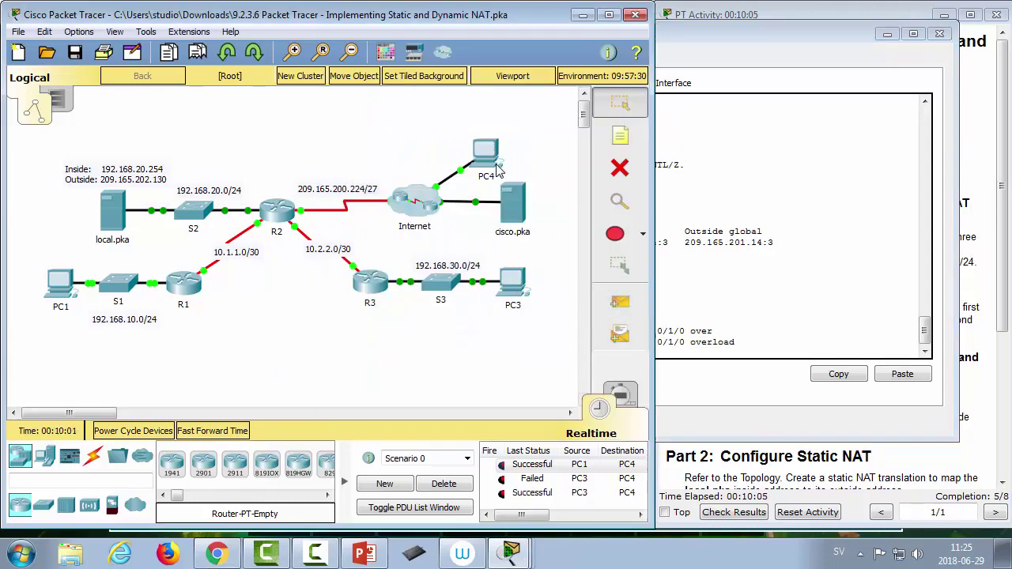
pyautogui.click(619, 302)
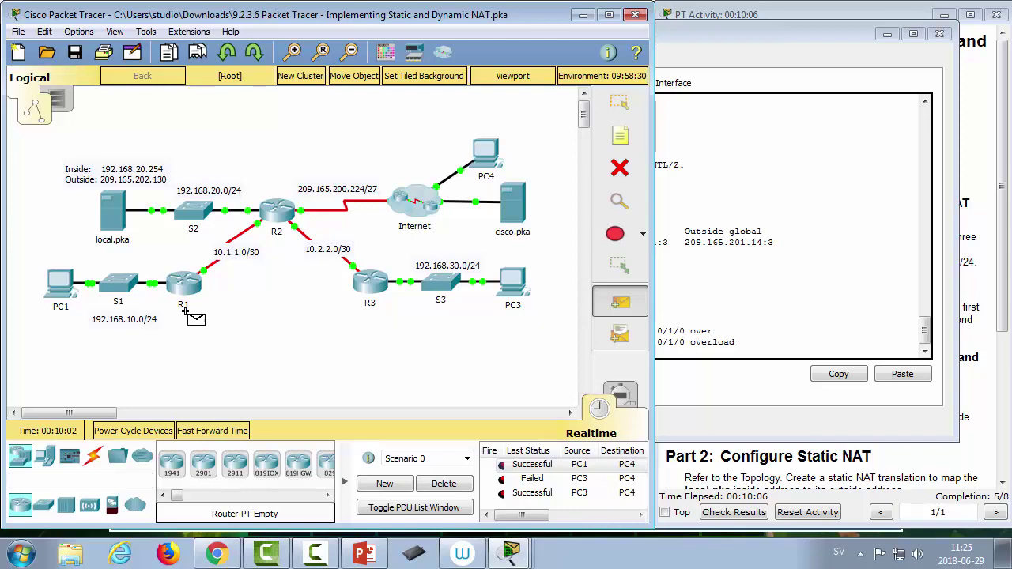
pyautogui.click(61, 290)
pyautogui.click(482, 162)
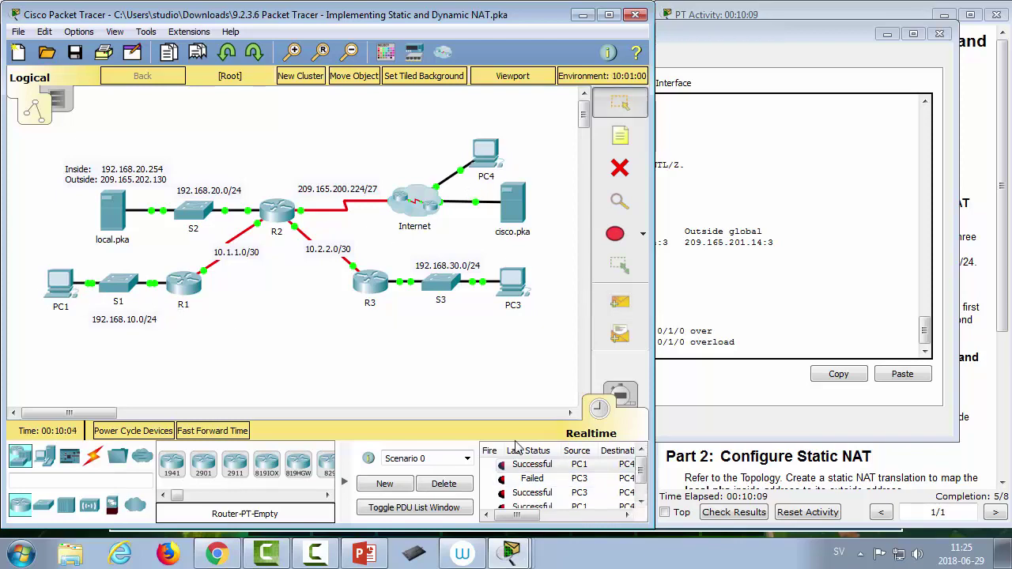
pyautogui.click(282, 208)
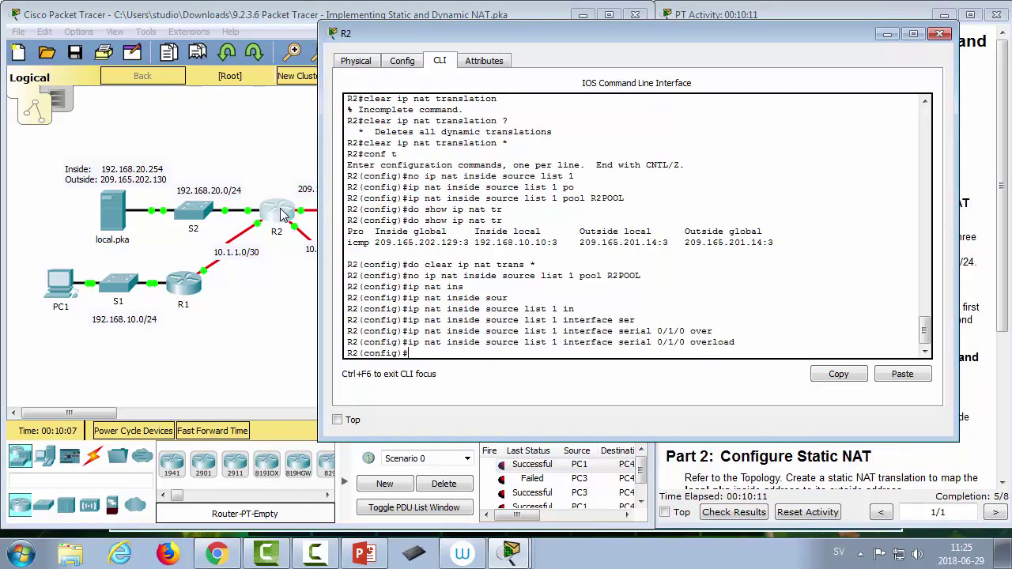
# Step: Show R2's NAT translations, with both PCs translated to 209.165.200.225
pyautogui.write('do show ip nat tra')
pyautogui.press('Return')
pyautogui.press('Up')
pyautogui.press('Return')
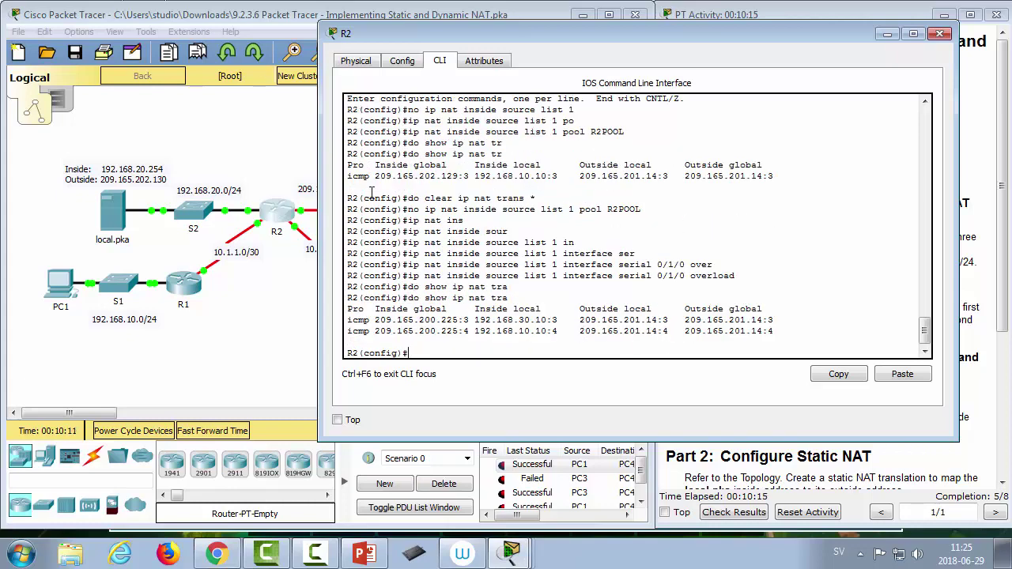
pyautogui.moveTo(419, 320); pyautogui.dragTo(460, 320)
pyautogui.click(443, 334)
# Step: Move R2's console aside and open PC4's device window
pyautogui.moveTo(467, 33); pyautogui.dragTo(556, 32)
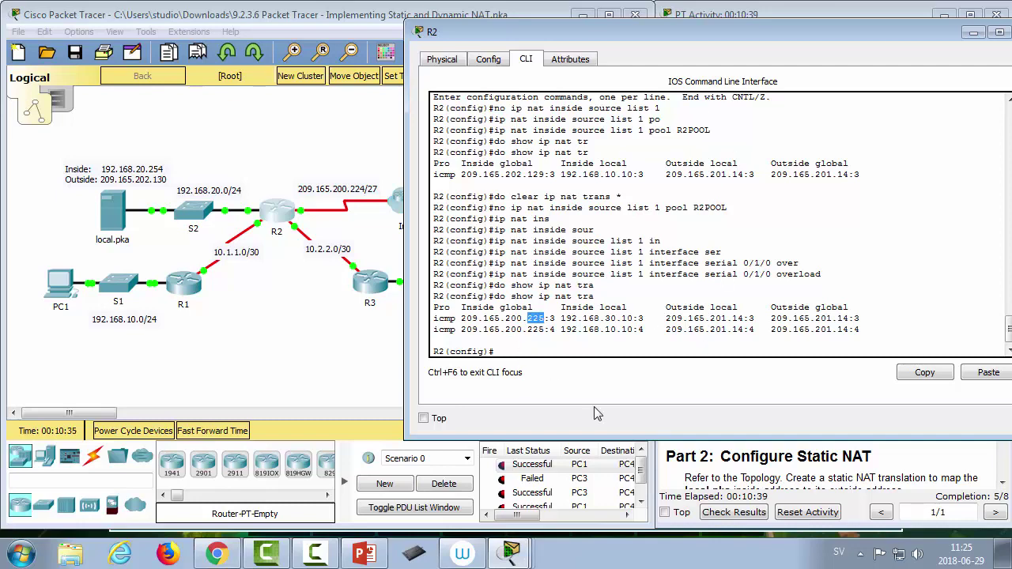
pyautogui.moveTo(546, 32); pyautogui.dragTo(376, 237)
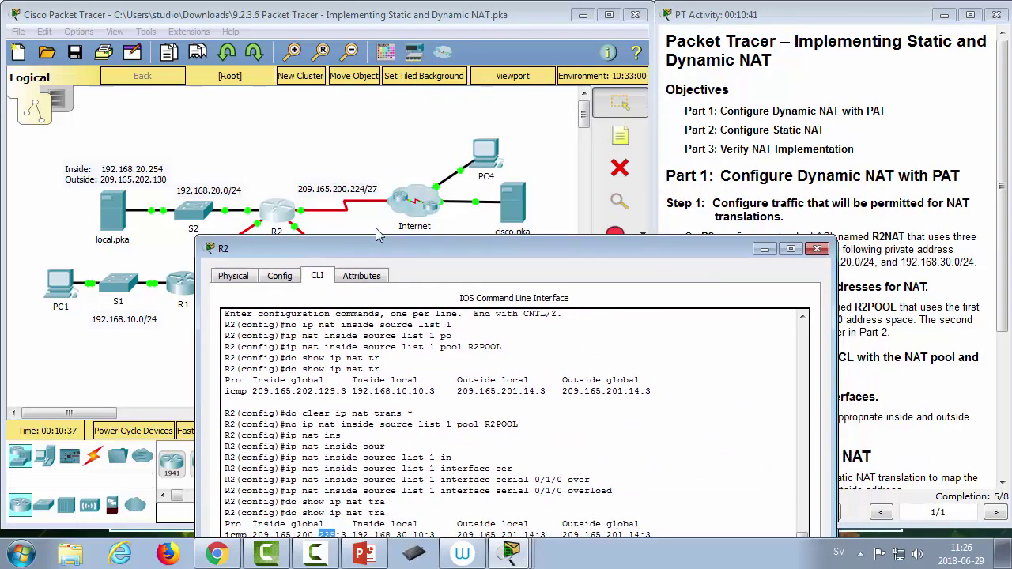
pyautogui.moveTo(554, 221); pyautogui.dragTo(617, 200)
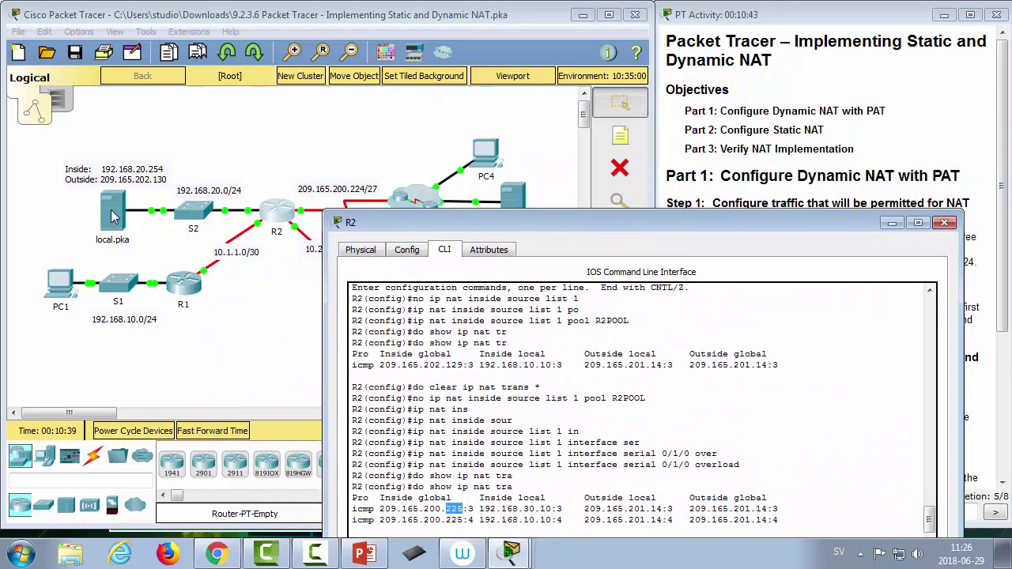
pyautogui.click(486, 156)
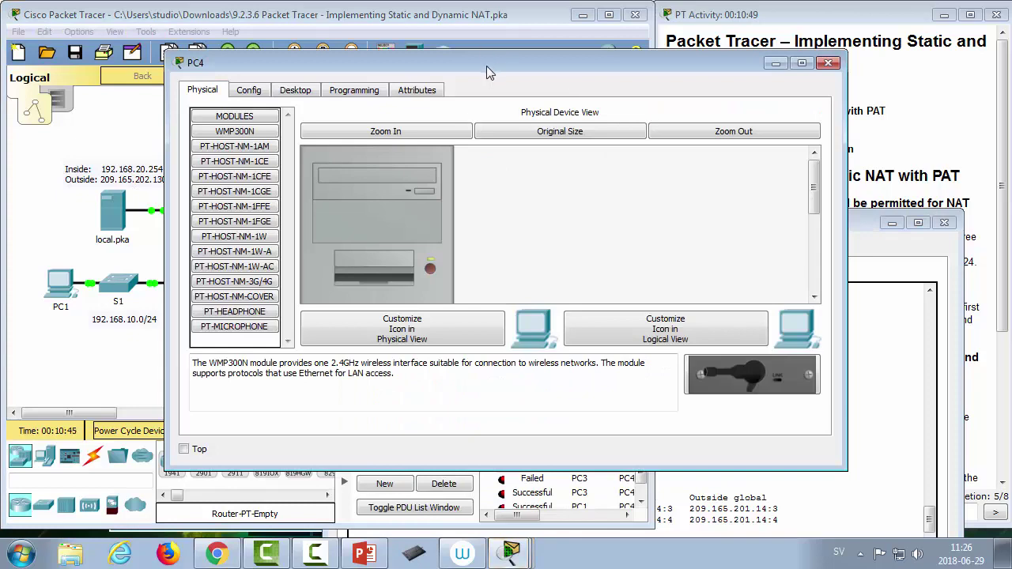
# Step: Try loading local.pka in PC4's web browser, then close PC4
pyautogui.moveTo(565, 64); pyautogui.dragTo(673, 59)
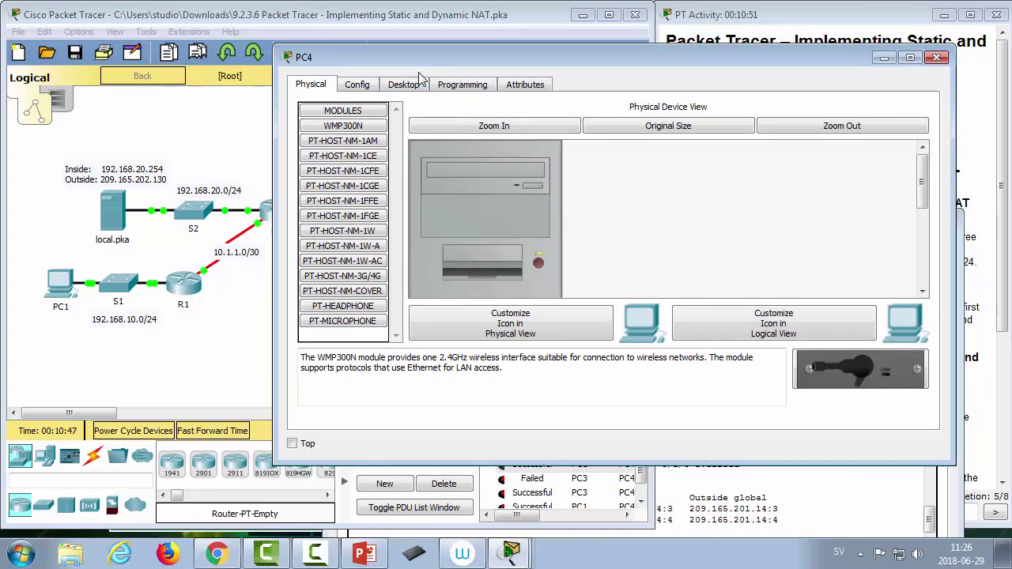
pyautogui.click(405, 85)
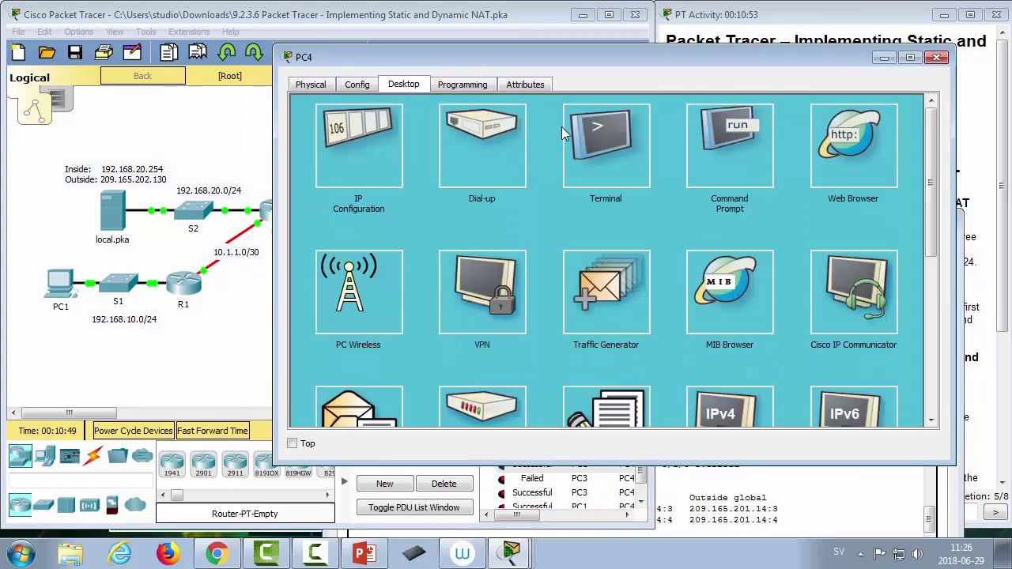
pyautogui.click(860, 156)
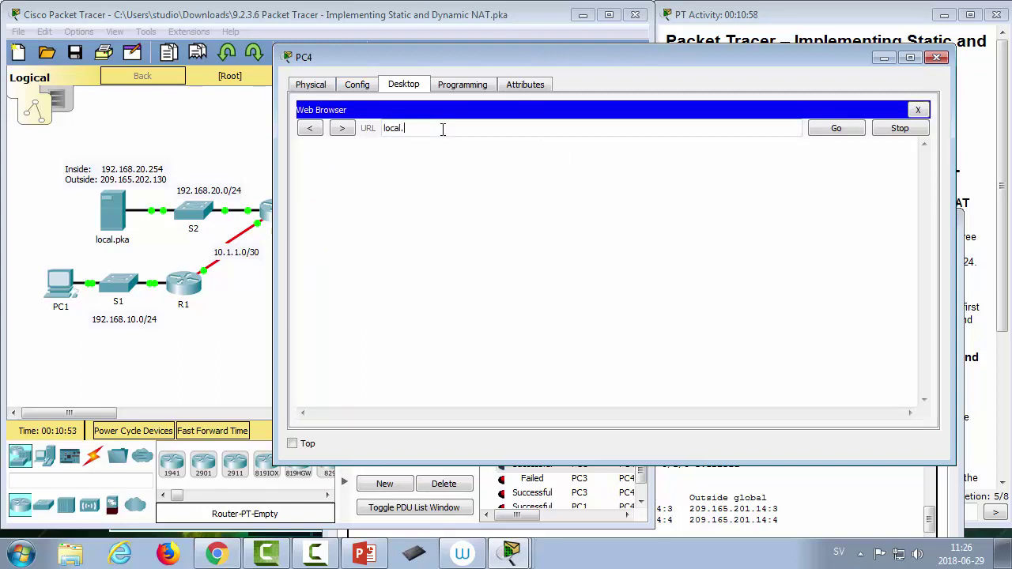
pyautogui.write('local.pka')
pyautogui.press('Return')
pyautogui.click(936, 57)
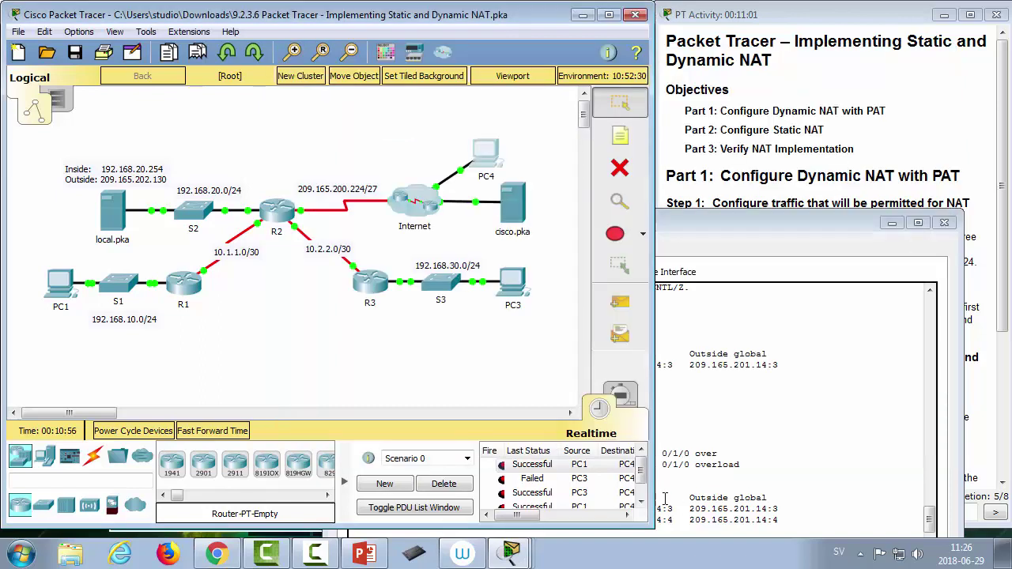
# Step: Clear the PDUs and send two PC4-to-local.pka test pings, which both fail
pyautogui.click(443, 483)
pyautogui.click(620, 302)
pyautogui.click(489, 154)
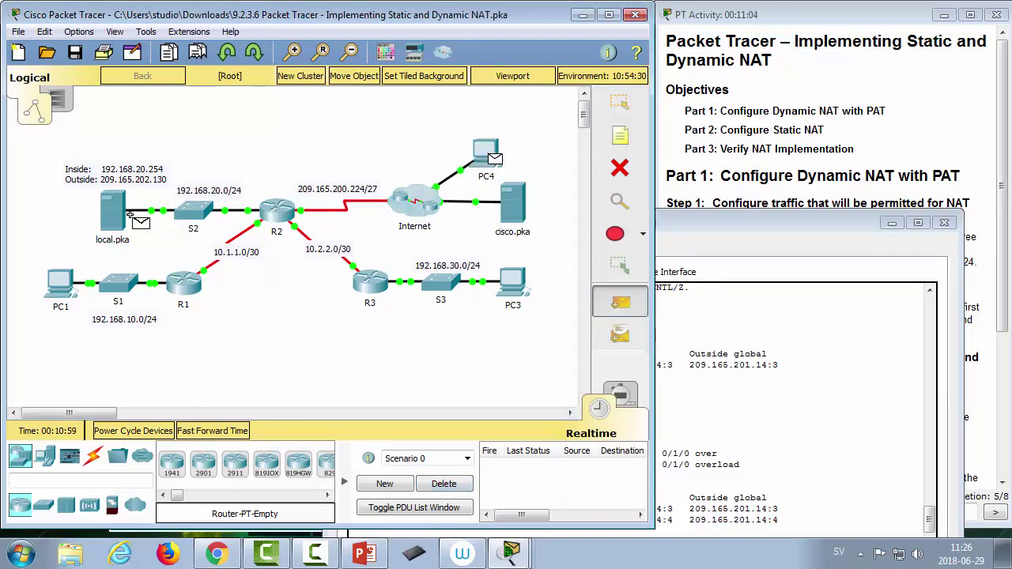
pyautogui.click(111, 207)
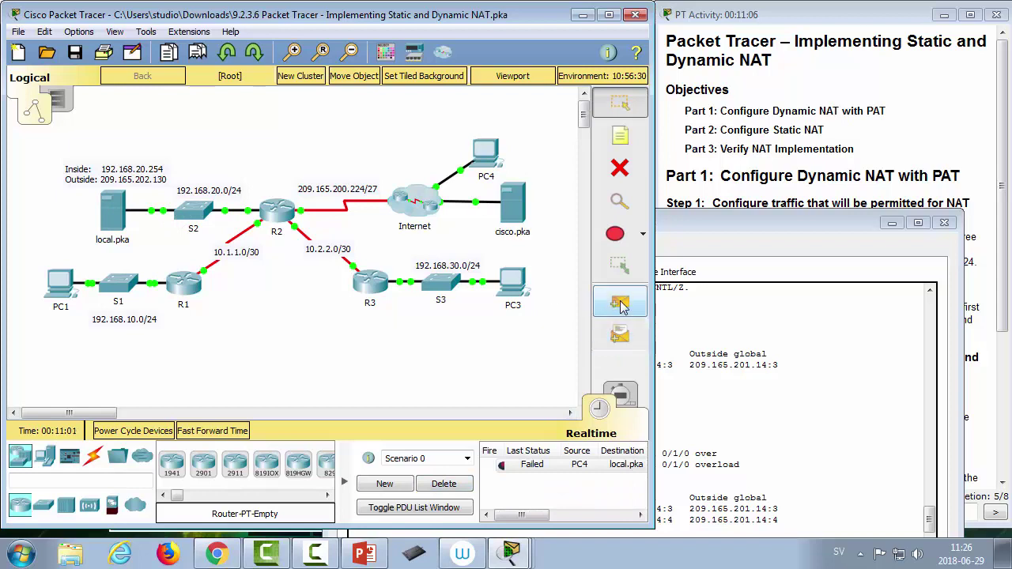
pyautogui.click(499, 166)
pyautogui.click(115, 210)
pyautogui.press('Escape')
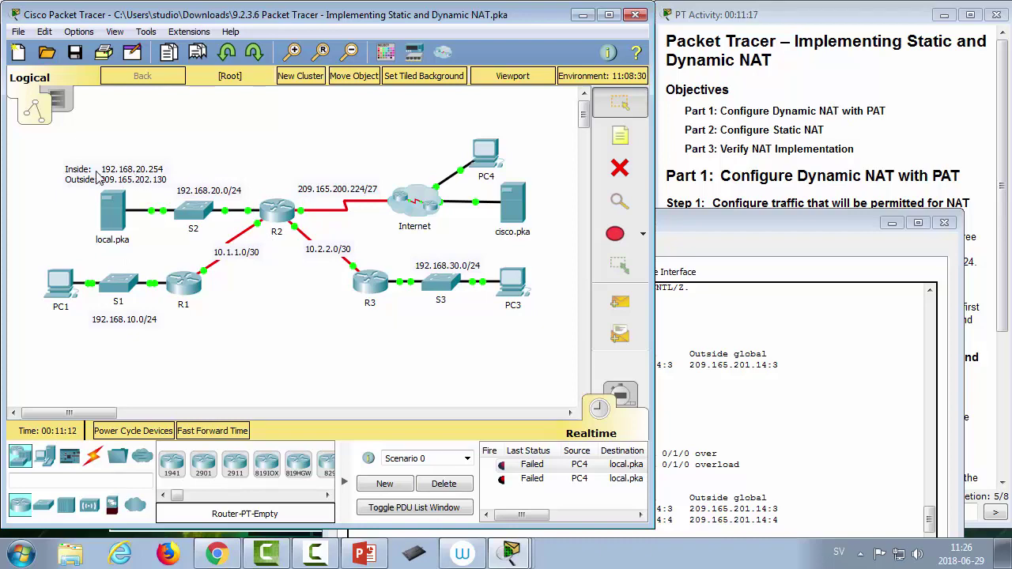
pyautogui.click(275, 210)
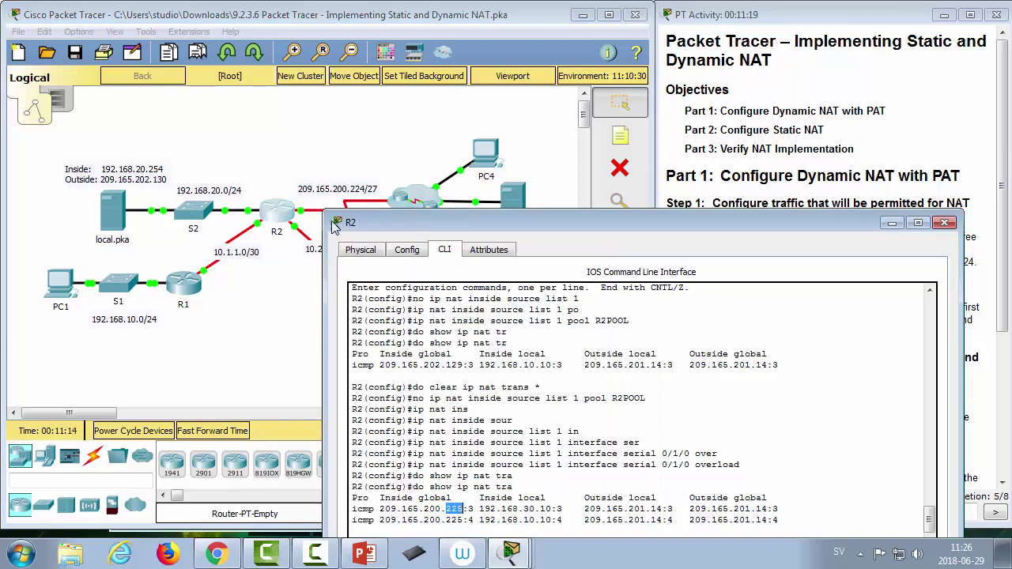
# Step: Add 'ip nat inside source static 192.168.20.254 209.165.202.130' on R2
pyautogui.moveTo(600, 226); pyautogui.dragTo(629, 72)
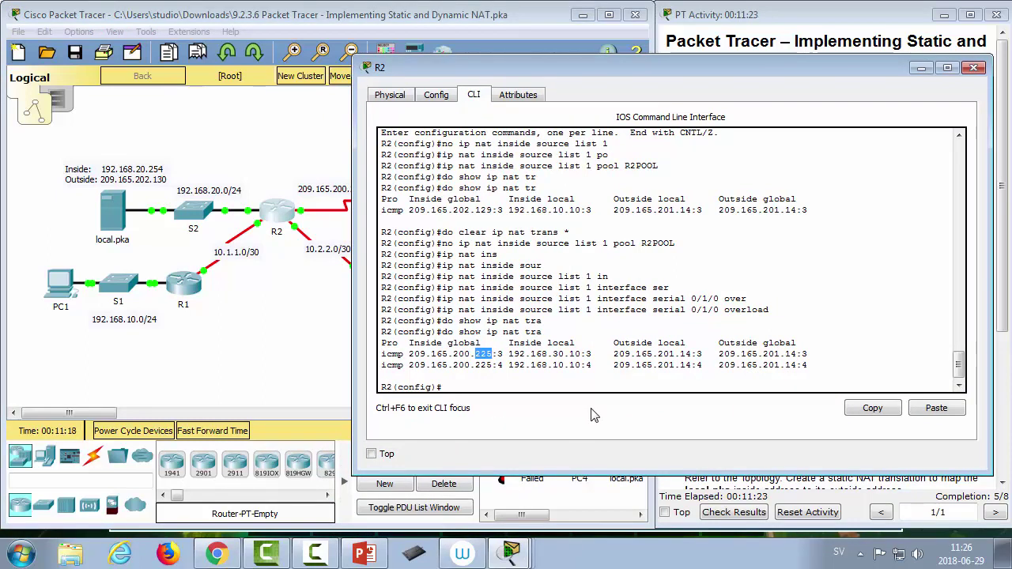
pyautogui.press('Return')
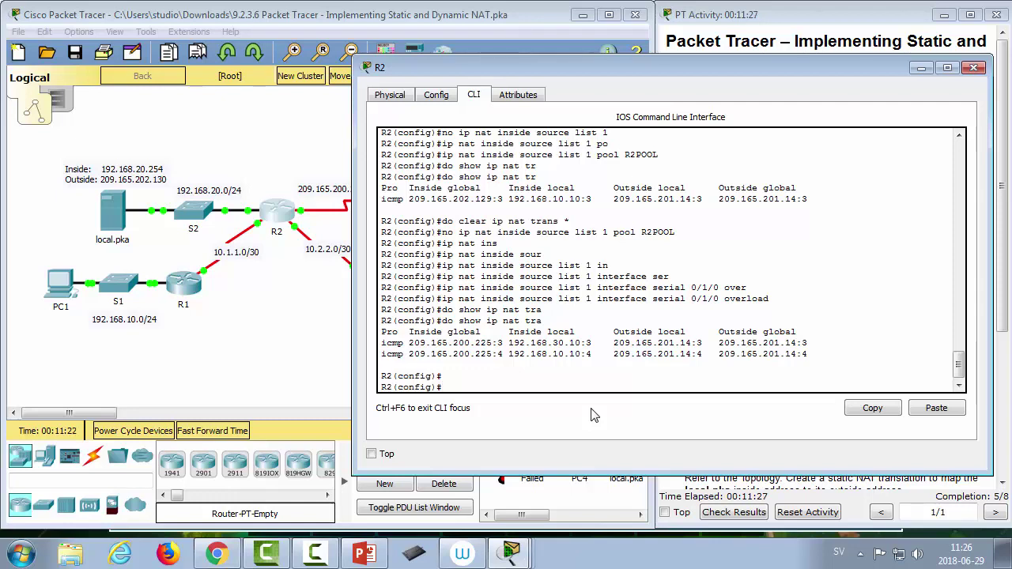
pyautogui.write('ip')
pyautogui.write('nat in')
pyautogui.press('Tab')
pyautogui.write('sou')
pyautogui.press('Tab')
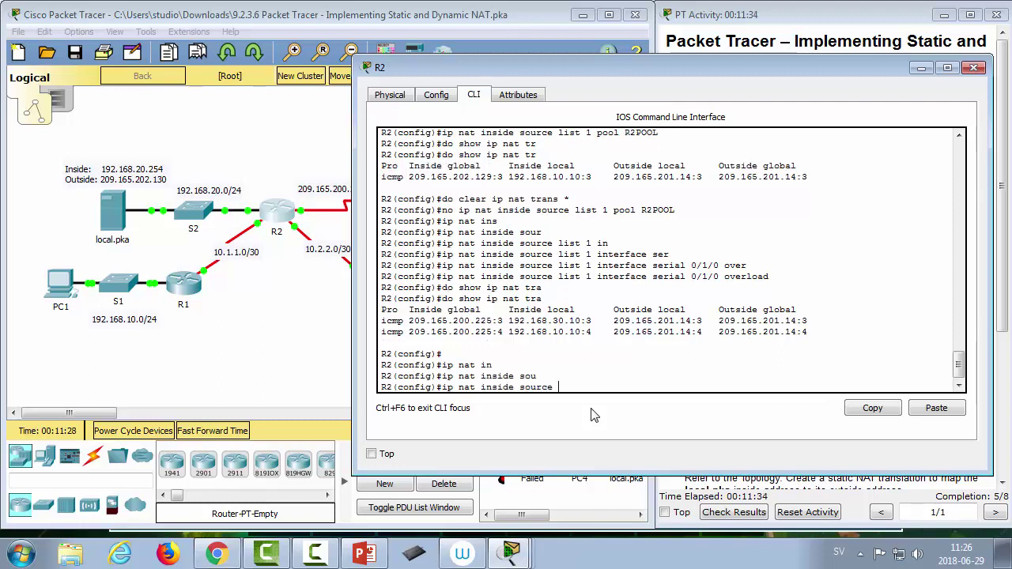
pyautogui.write('st')
pyautogui.press('Tab')
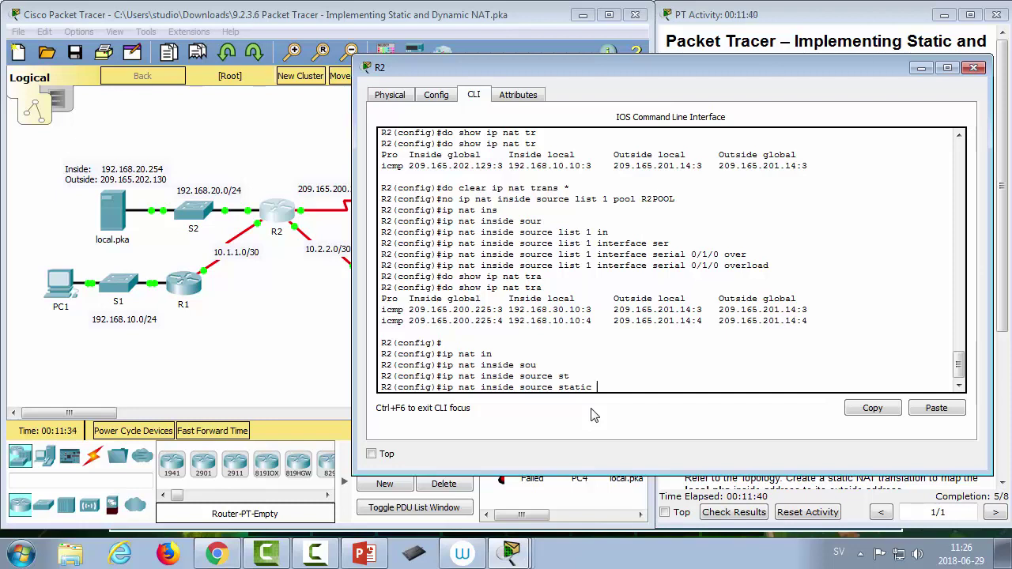
pyautogui.write('192.168.20.254')
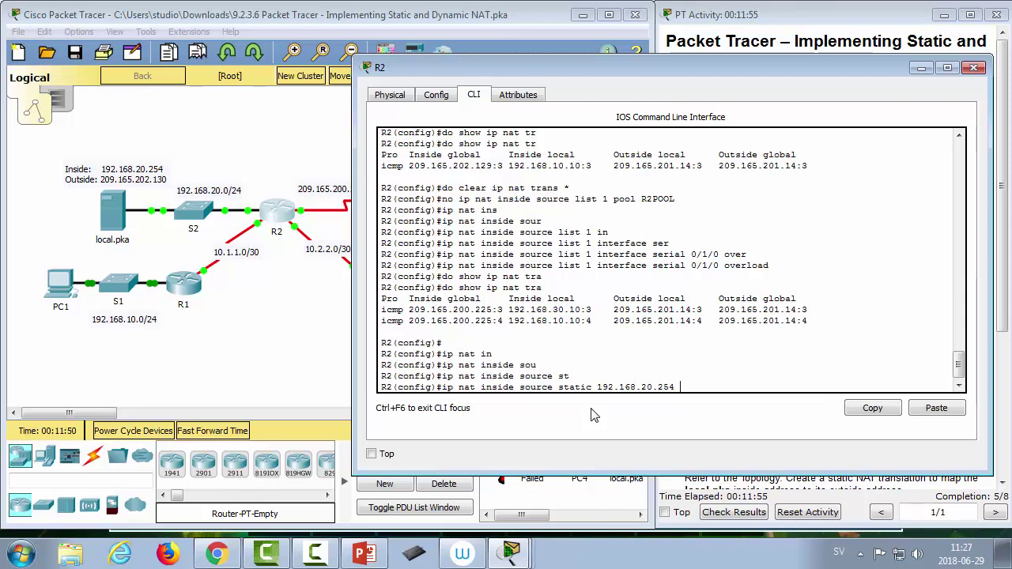
pyautogui.write('?')
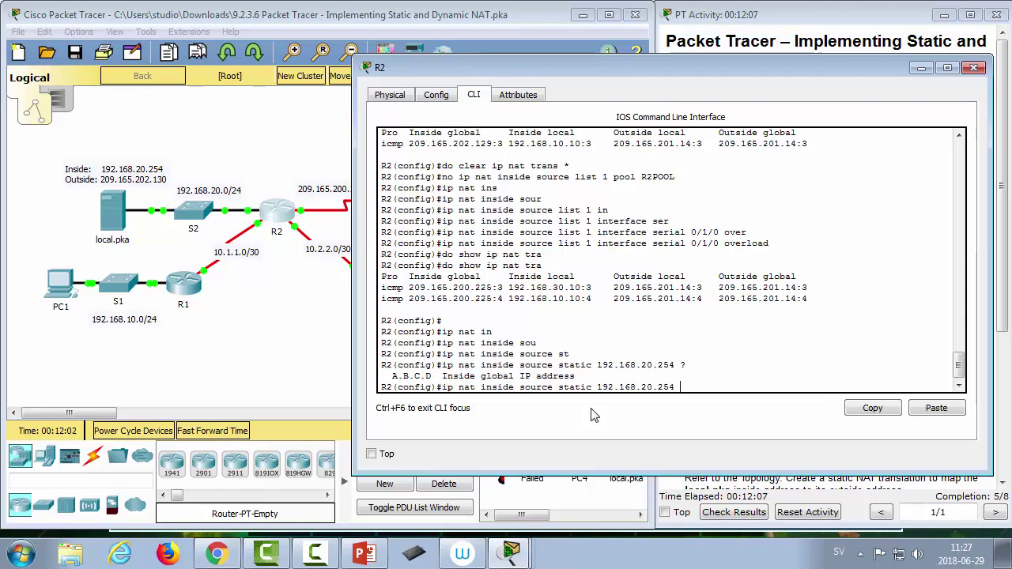
pyautogui.write('209.165.202.130 ?')
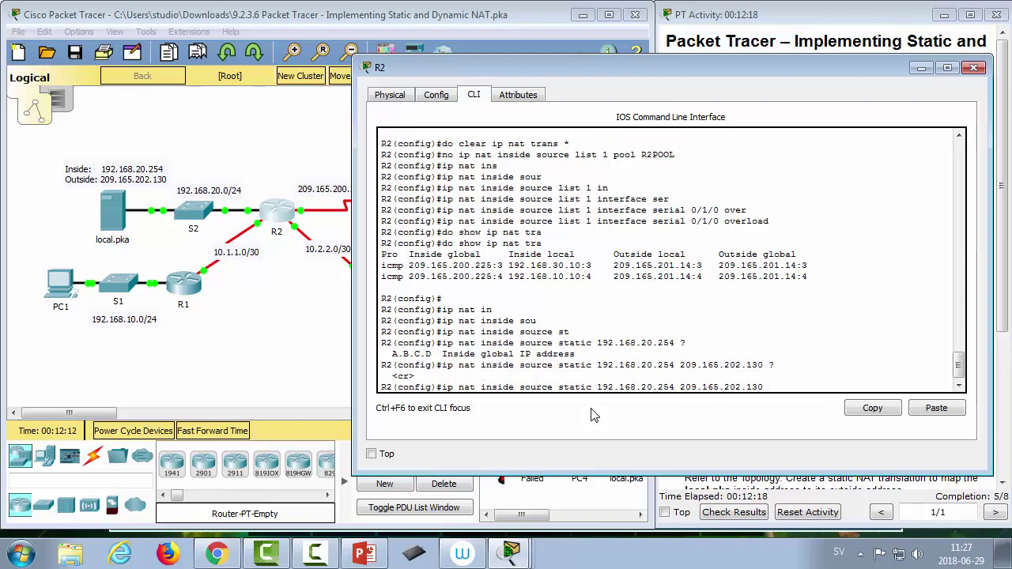
pyautogui.press('Return')
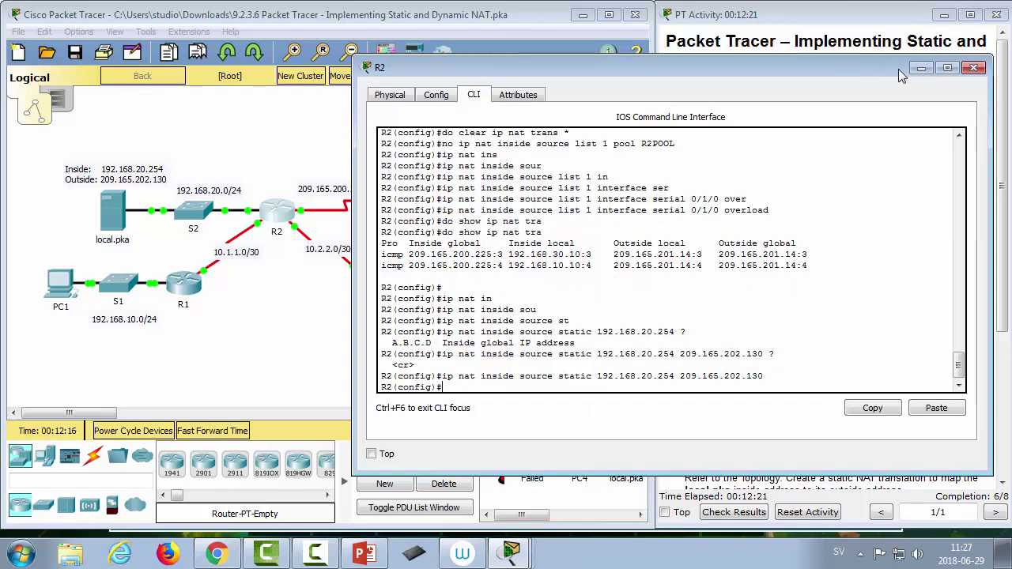
# Step: Run 'do show ip nat translations' to list the new static translation entry
pyautogui.write('do show ip nat tran')
pyautogui.press('Return')
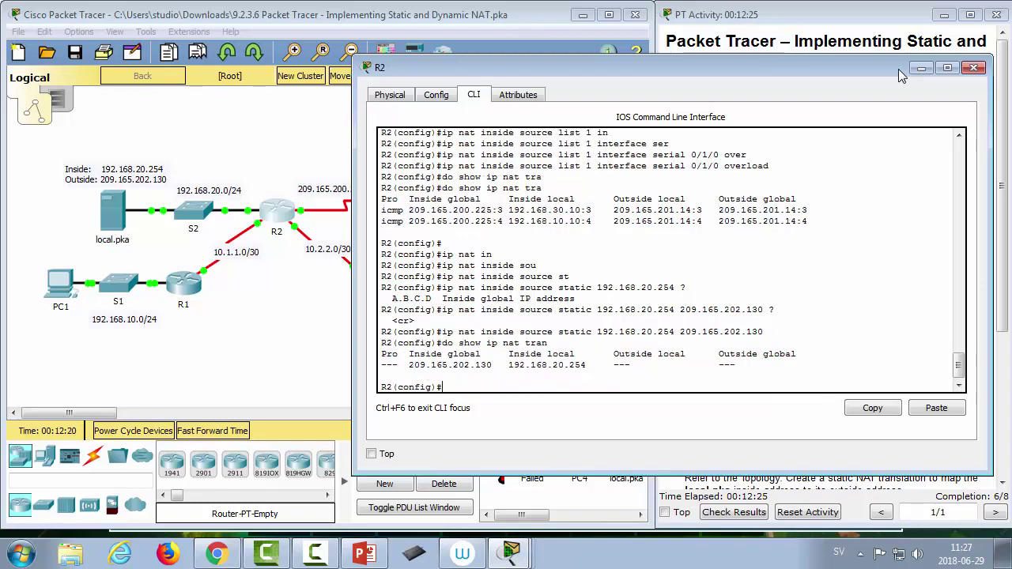
pyautogui.moveTo(589, 365); pyautogui.dragTo(520, 369)
pyautogui.click(533, 366)
# Step: From PC4's command prompt, ping 209.165.202.130, getting 3 of 4 replies
pyautogui.click(452, 365)
pyautogui.click(313, 350)
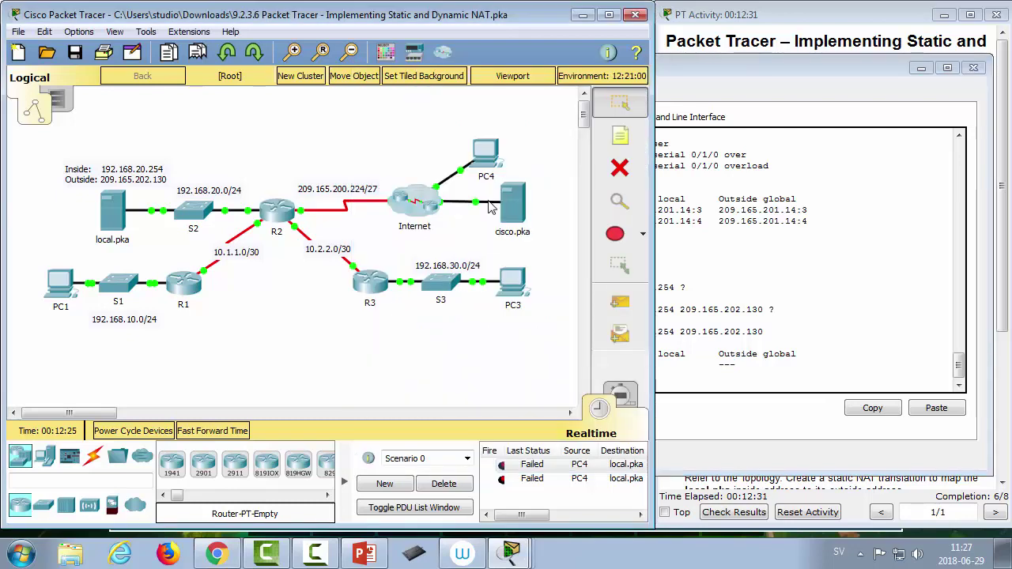
pyautogui.click(495, 154)
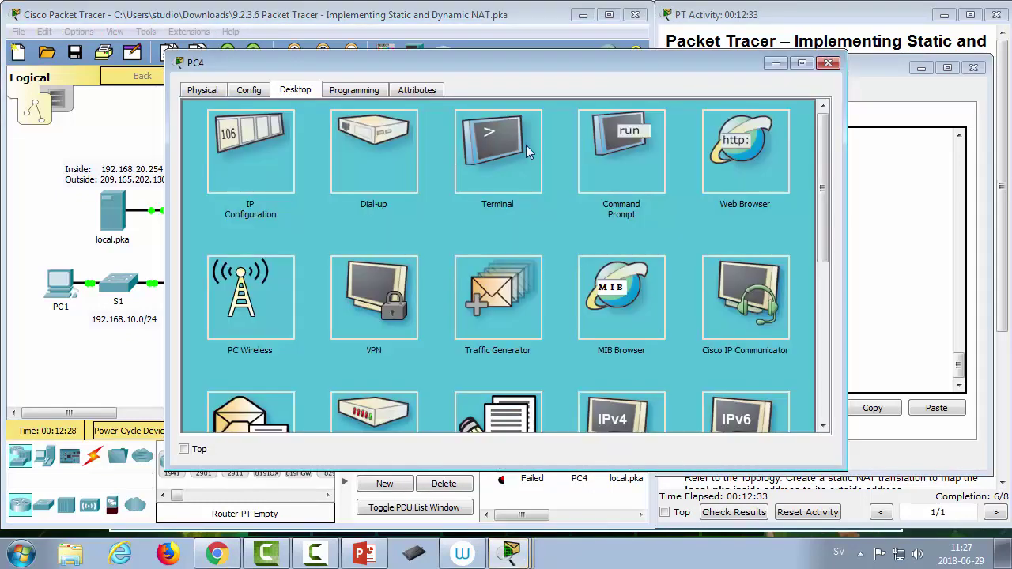
pyautogui.click(639, 156)
pyautogui.write('p')
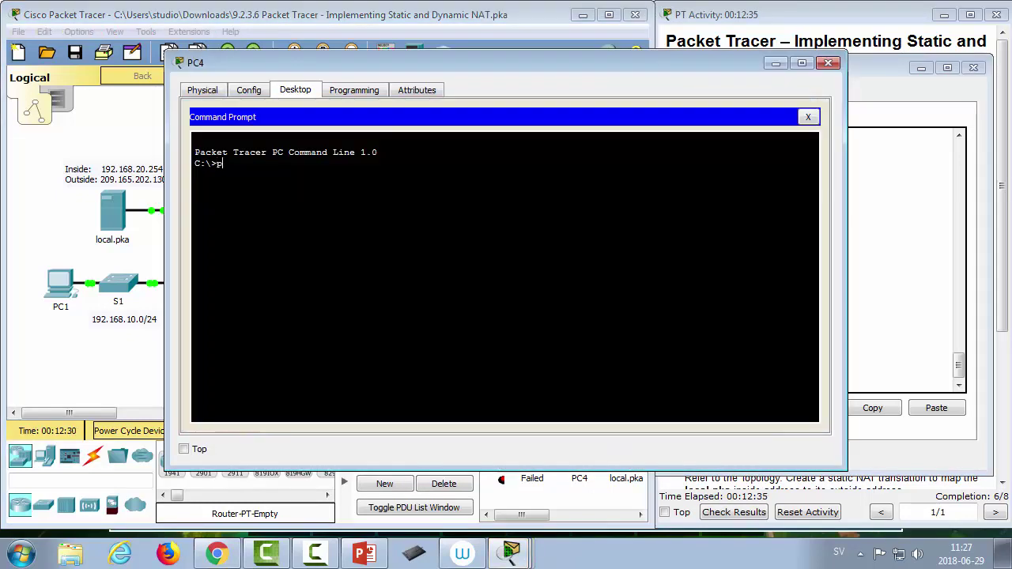
pyautogui.write('ing')
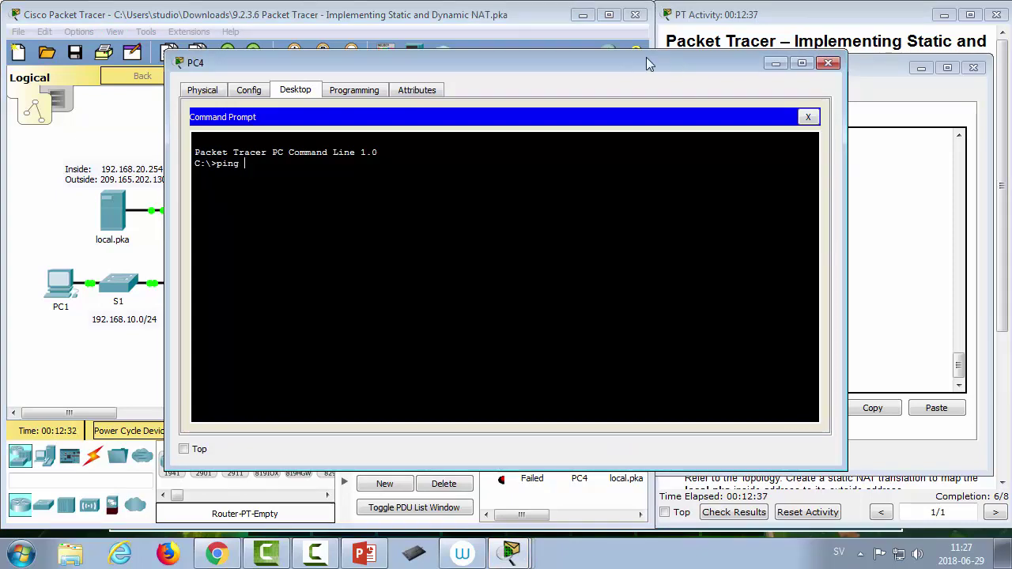
pyautogui.moveTo(646, 63); pyautogui.dragTo(764, 63)
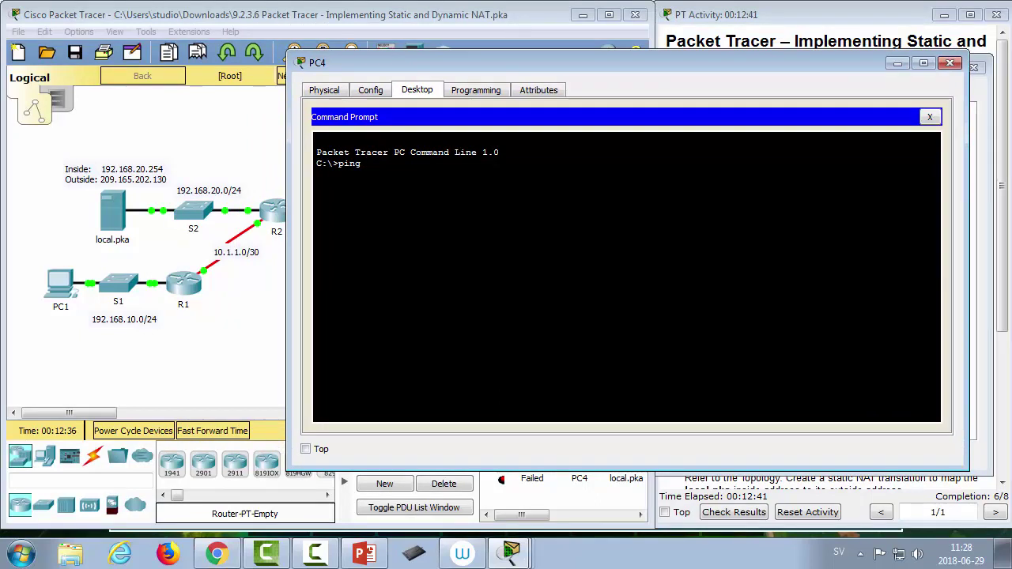
pyautogui.write('209.165')
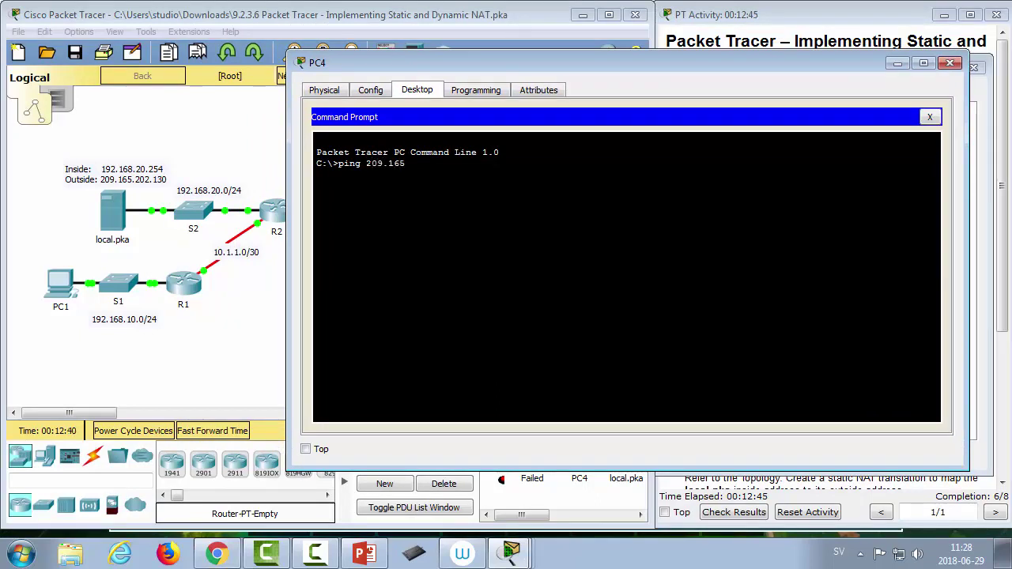
pyautogui.write('.202.130')
pyautogui.press('Return')
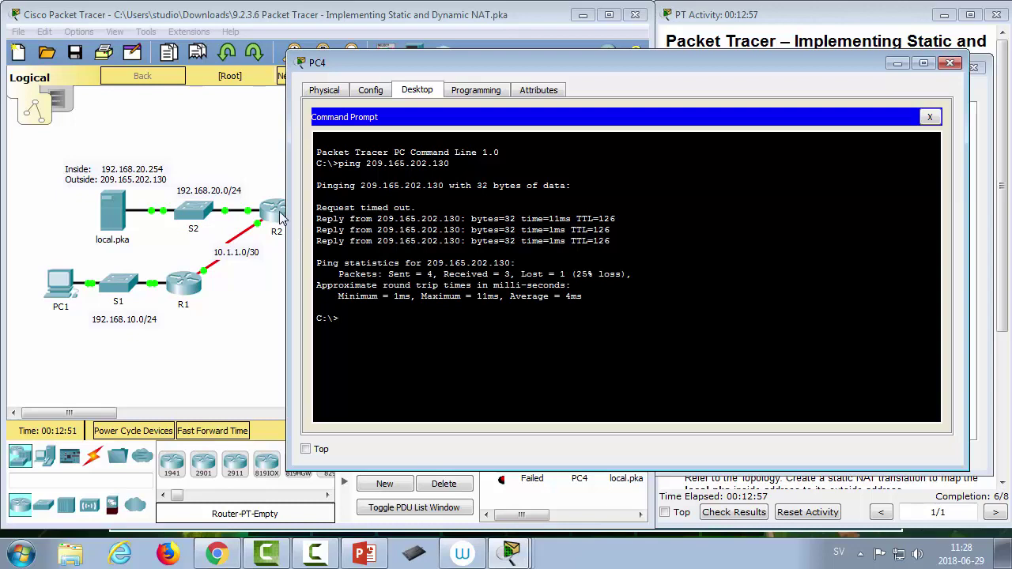
# Step: Dismiss the locked-interface notice and return to R2's command line
pyautogui.moveTo(283, 218); pyautogui.dragTo(319, 255)
pyautogui.click(370, 293)
pyautogui.click(275, 211)
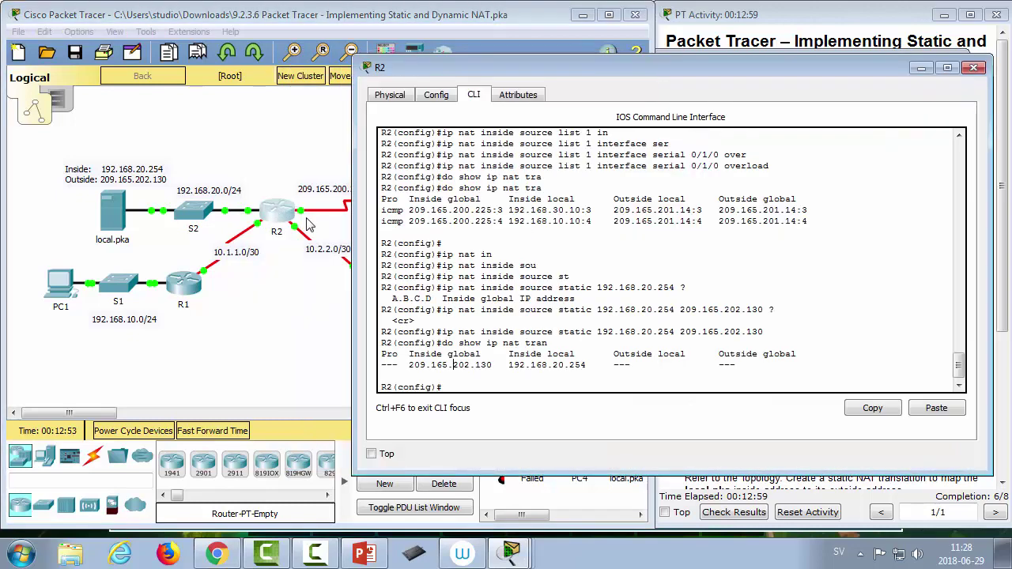
# Step: Rerun 'do show ip nat translations' to see PC4's 192.168.20.254 entries, then close R2 and advance to slide 22
pyautogui.press('Up')
pyautogui.press('Return')
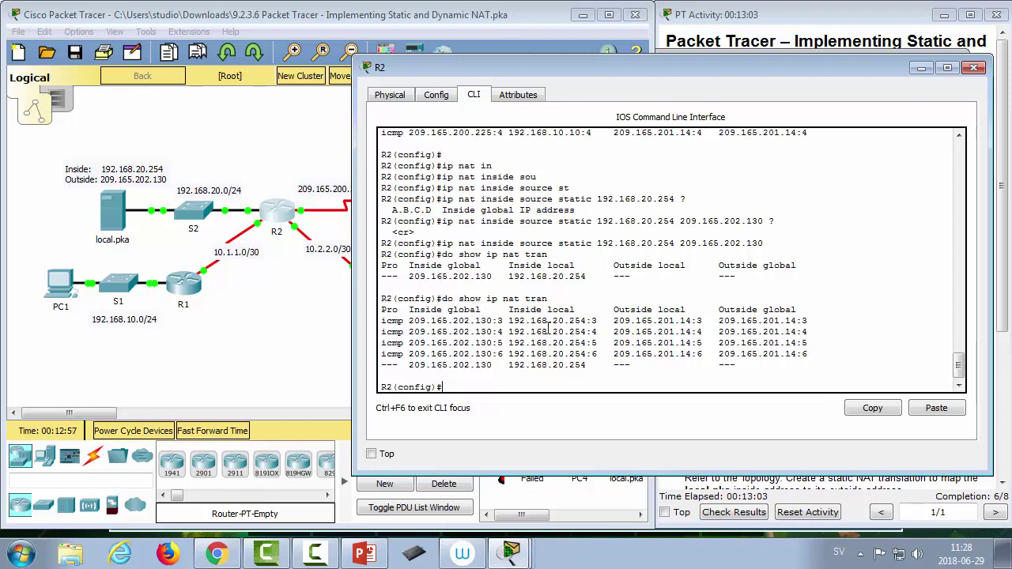
pyautogui.moveTo(512, 331); pyautogui.dragTo(792, 353)
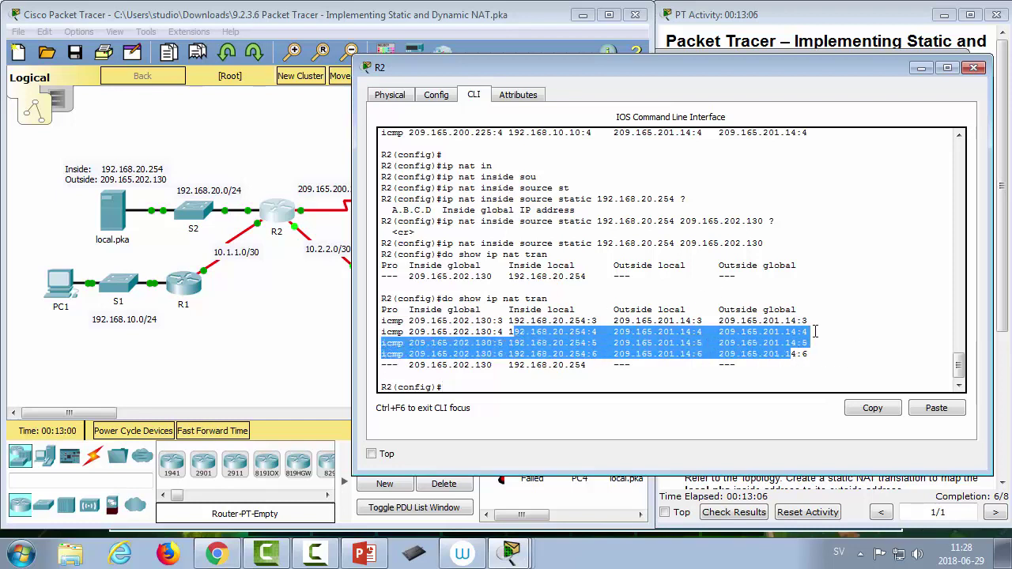
pyautogui.click(974, 70)
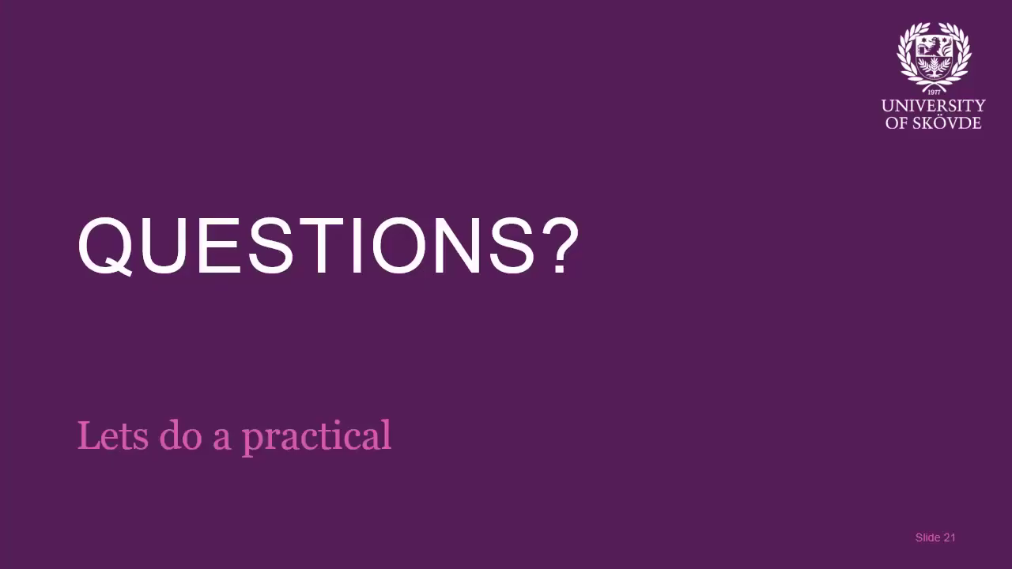
pyautogui.click(729, 333)
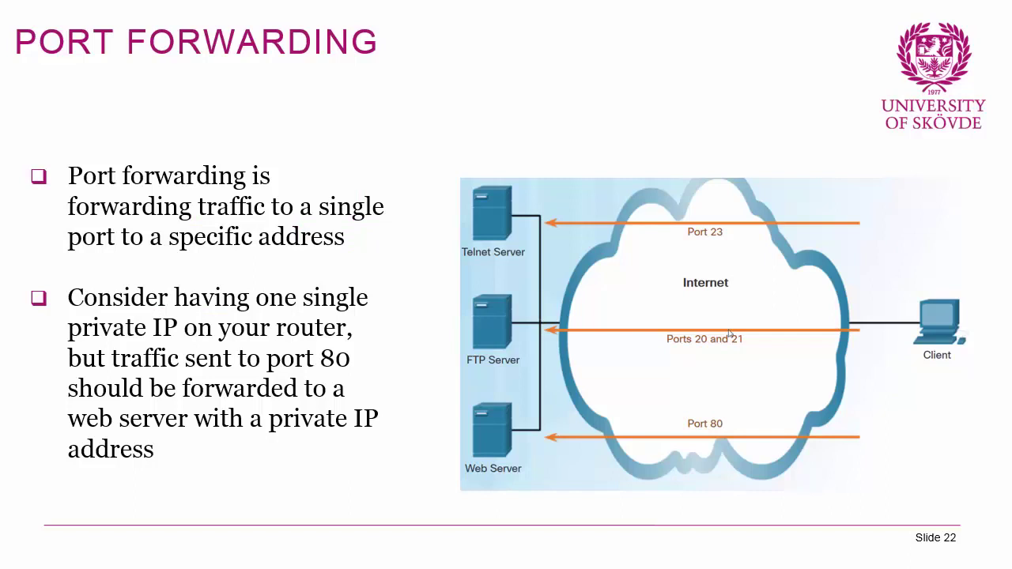
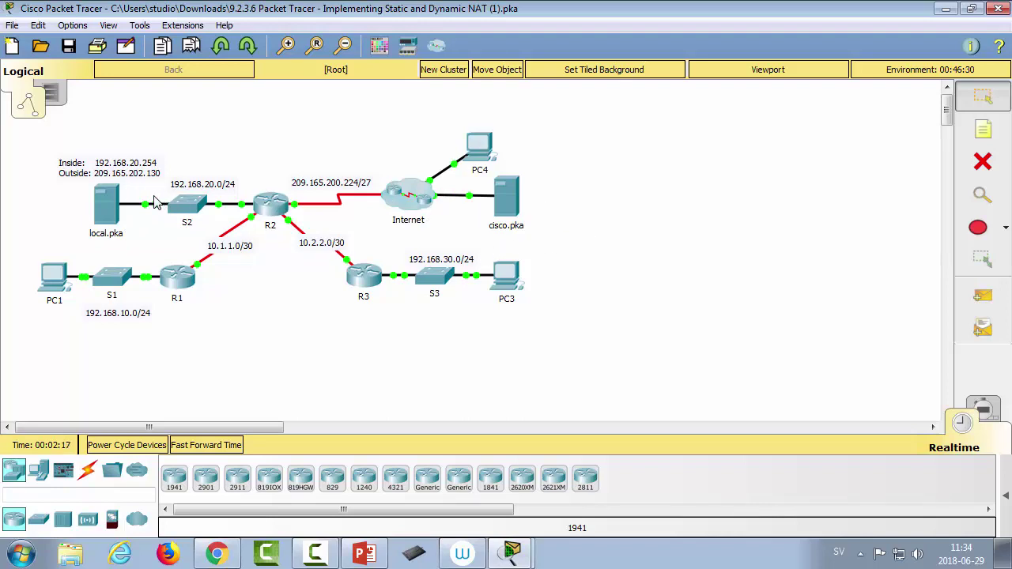
pyautogui.click(103, 218)
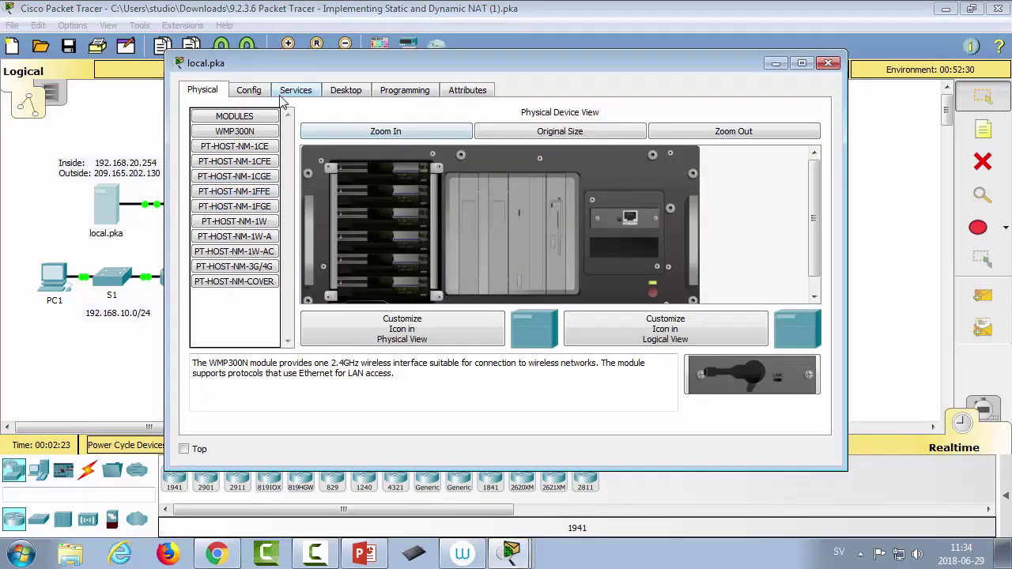
pyautogui.click(346, 92)
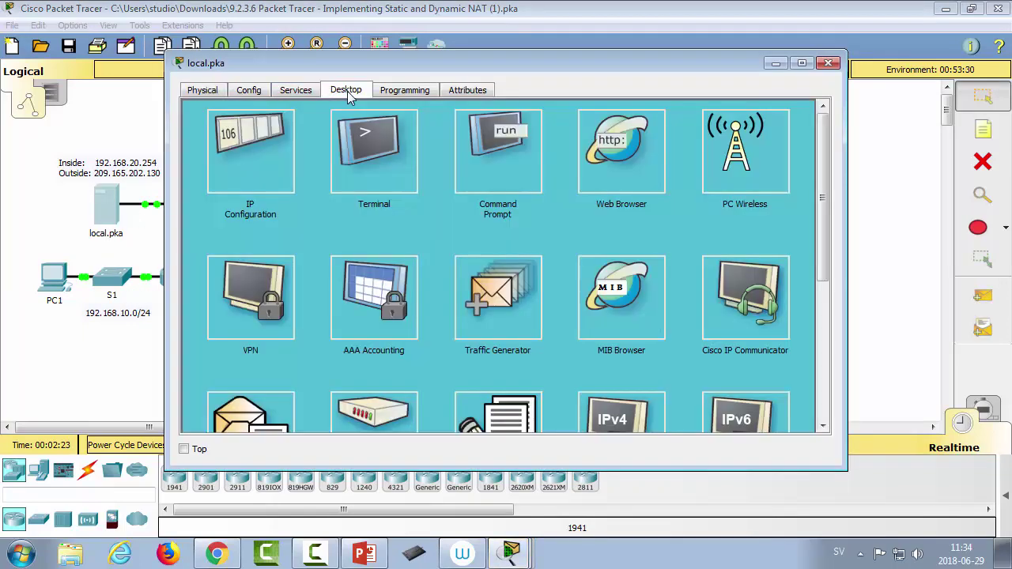
pyautogui.click(297, 92)
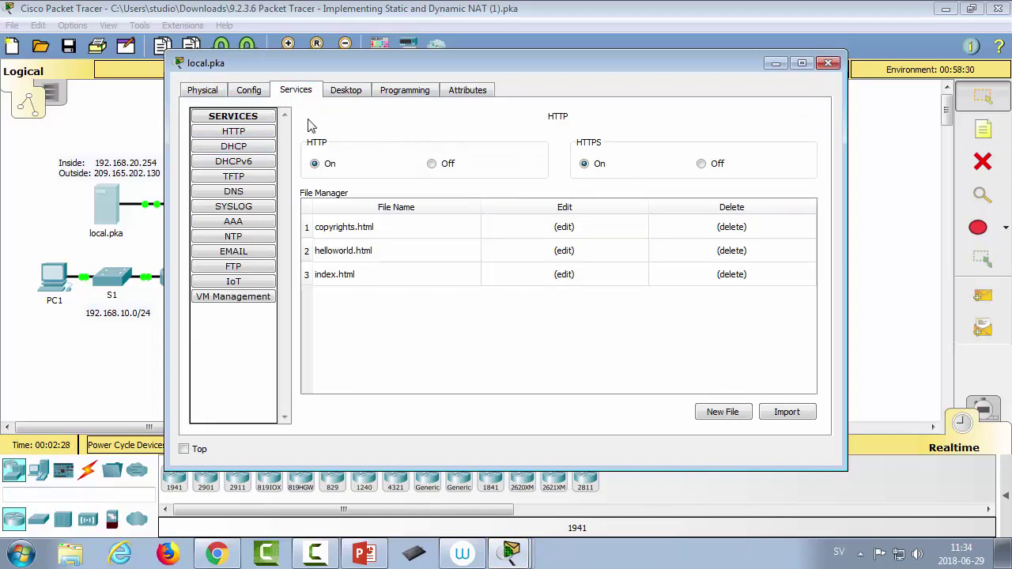
pyautogui.click(827, 62)
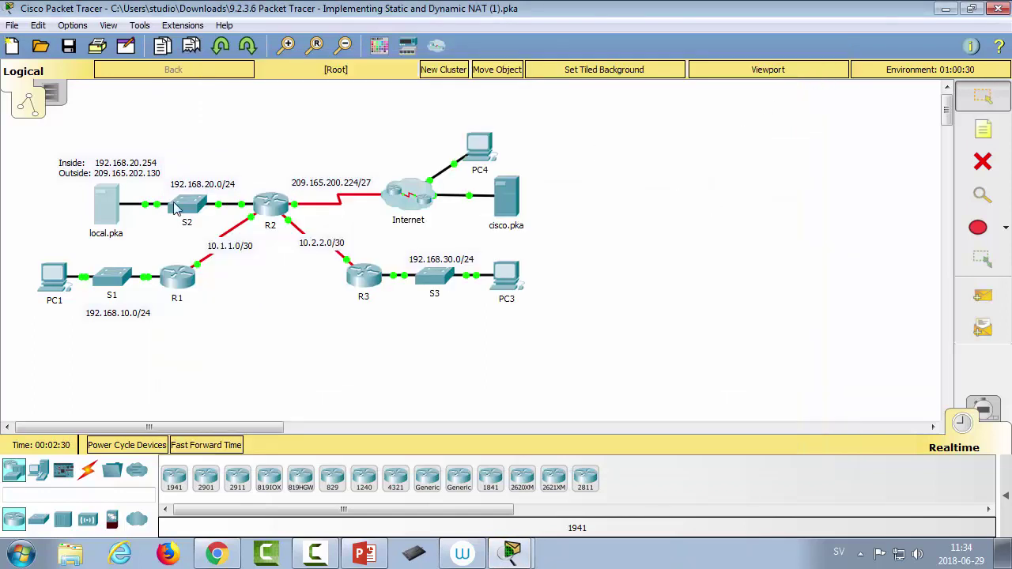
# Step: Open R2's CLI and enter global configuration mode with enable and conf t
pyautogui.click(281, 202)
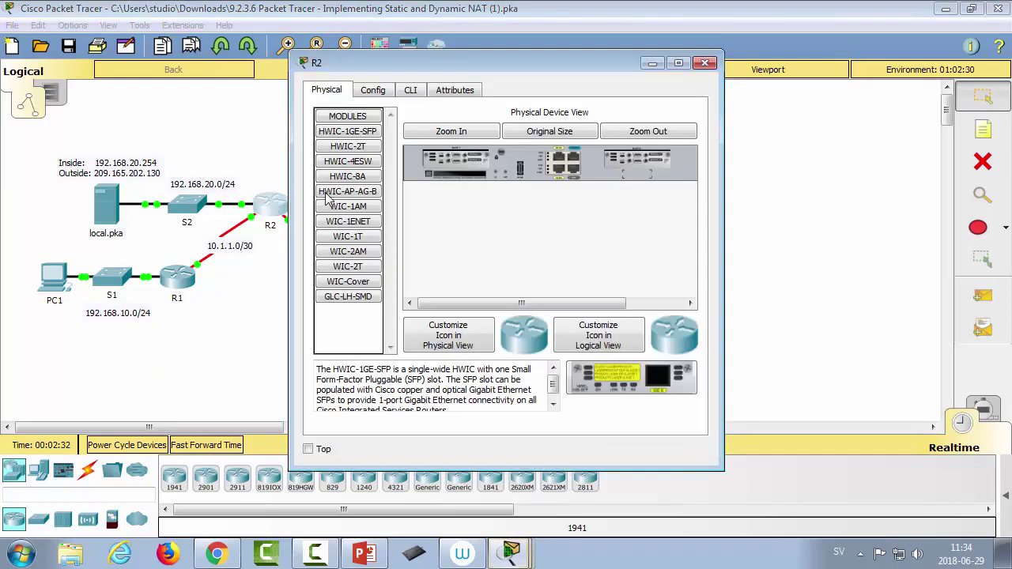
pyautogui.moveTo(427, 65); pyautogui.dragTo(685, 128)
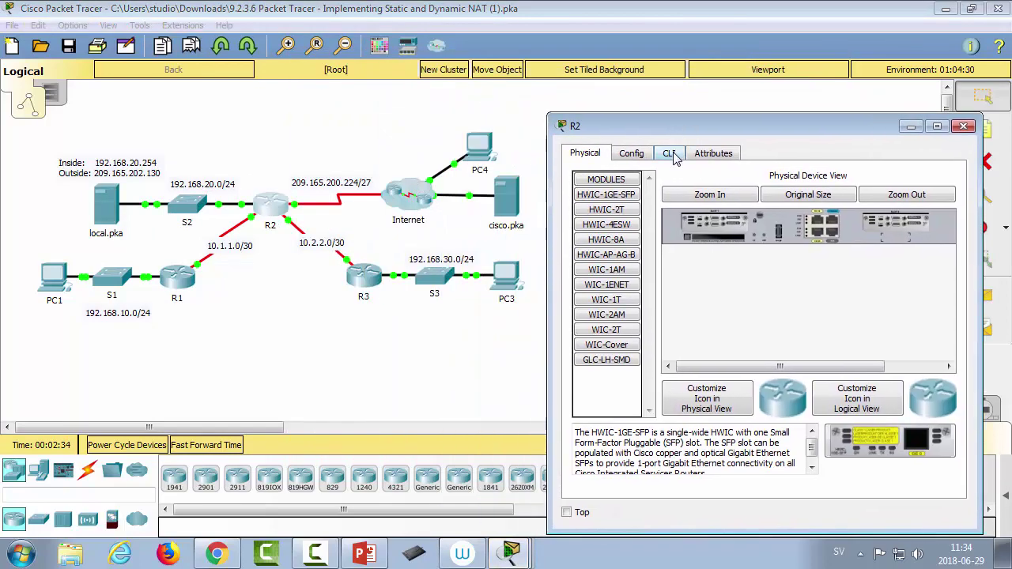
pyautogui.click(671, 154)
pyautogui.press('Return')
pyautogui.write('ena')
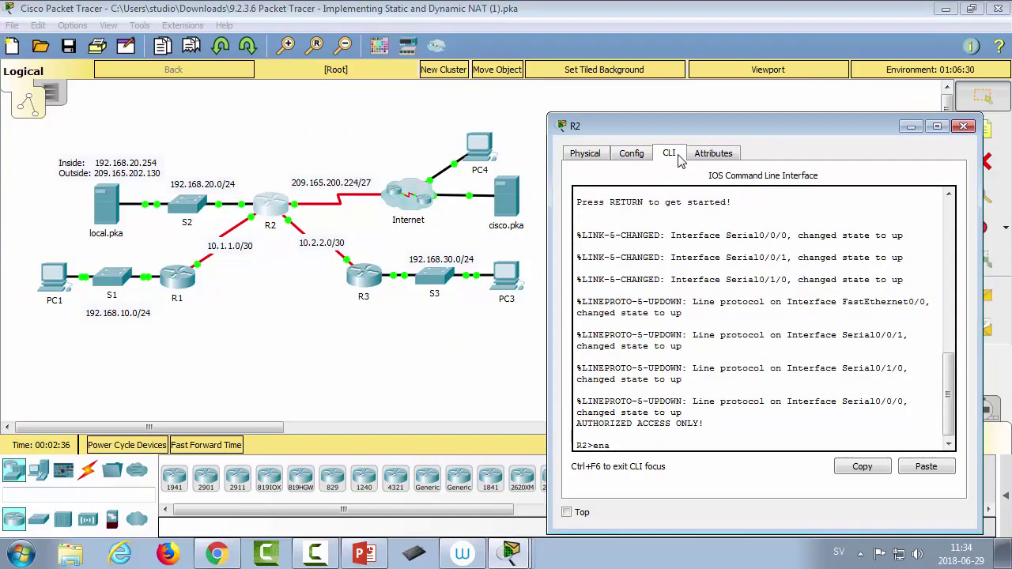
pyautogui.press('Return')
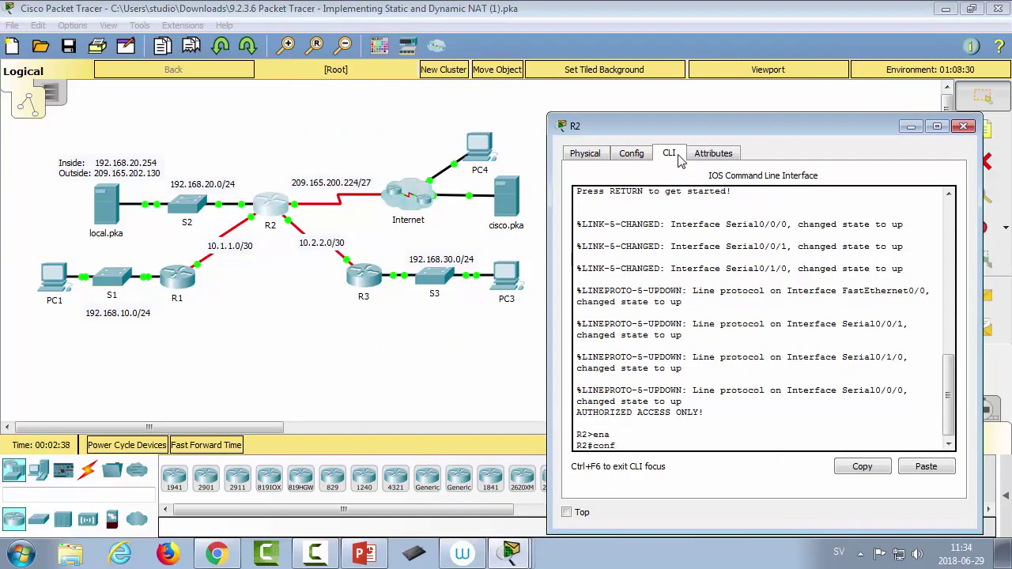
pyautogui.write('conf t')
pyautogui.press('Return')
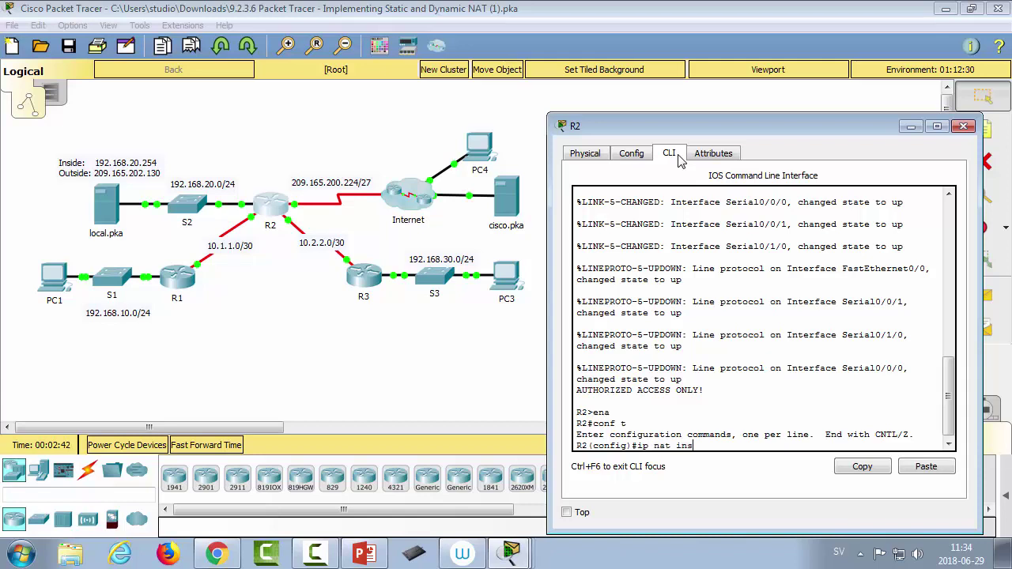
# Step: Add static NAT mapping inside 192.168.20.254 to outside 209.165.202.130 on R2
pyautogui.write('ip nat ins')
pyautogui.press('Tab')
pyautogui.write('sou')
pyautogui.press('Tab')
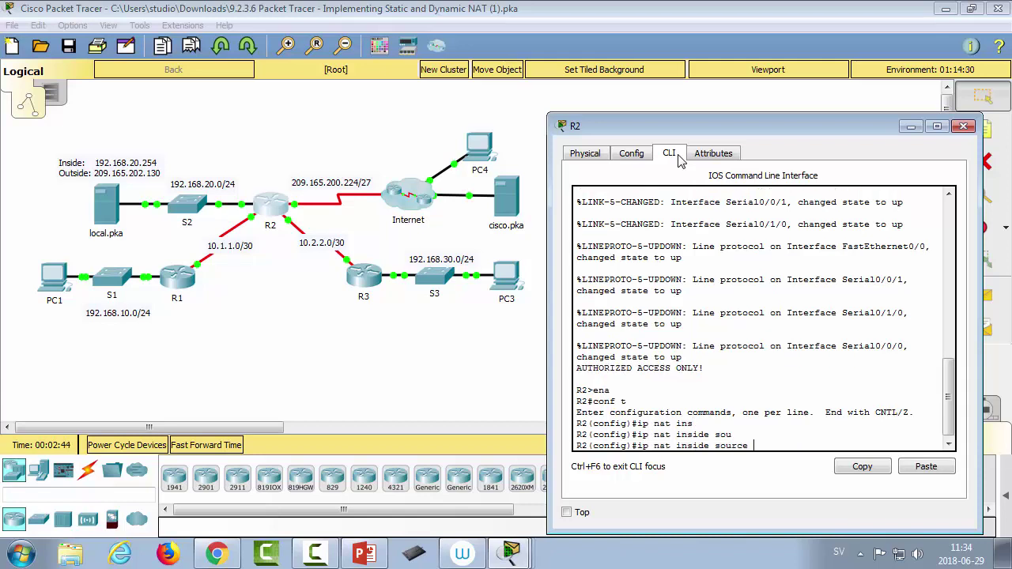
pyautogui.write('st')
pyautogui.press('Tab')
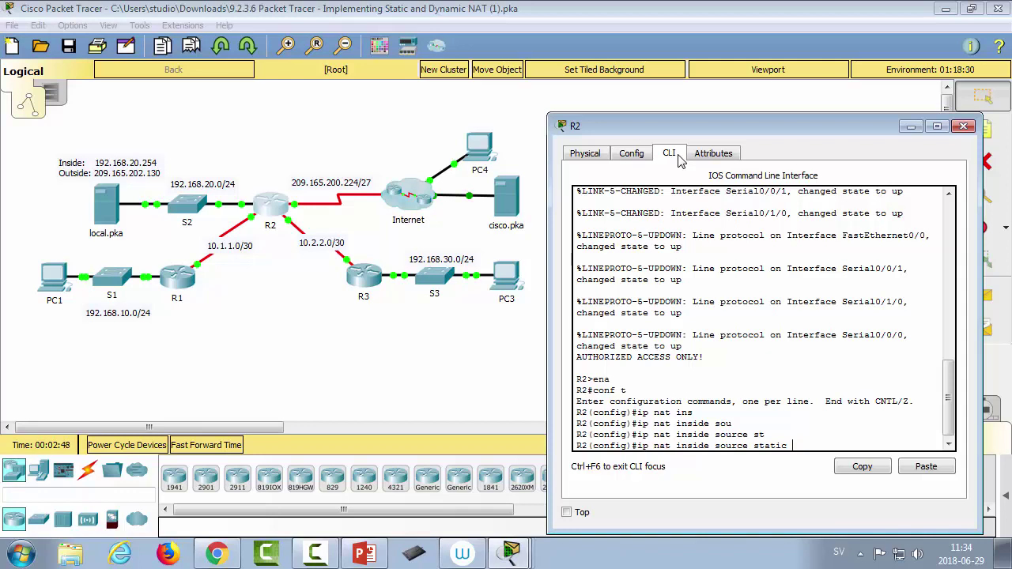
pyautogui.write('192.168.20.254')
pyautogui.write('209.165.202.')
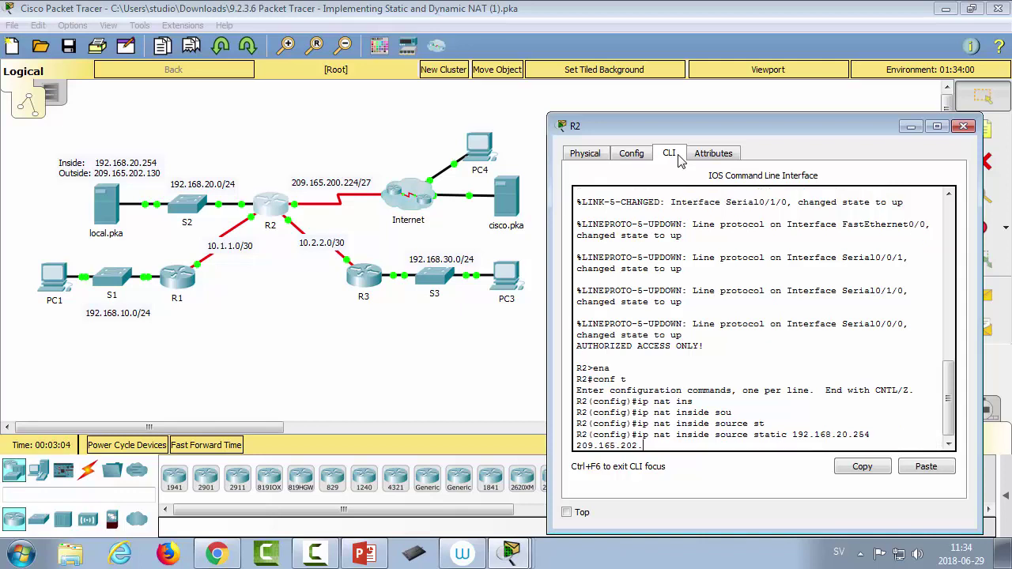
pyautogui.write('139')
pyautogui.write('0')
pyautogui.press('Return')
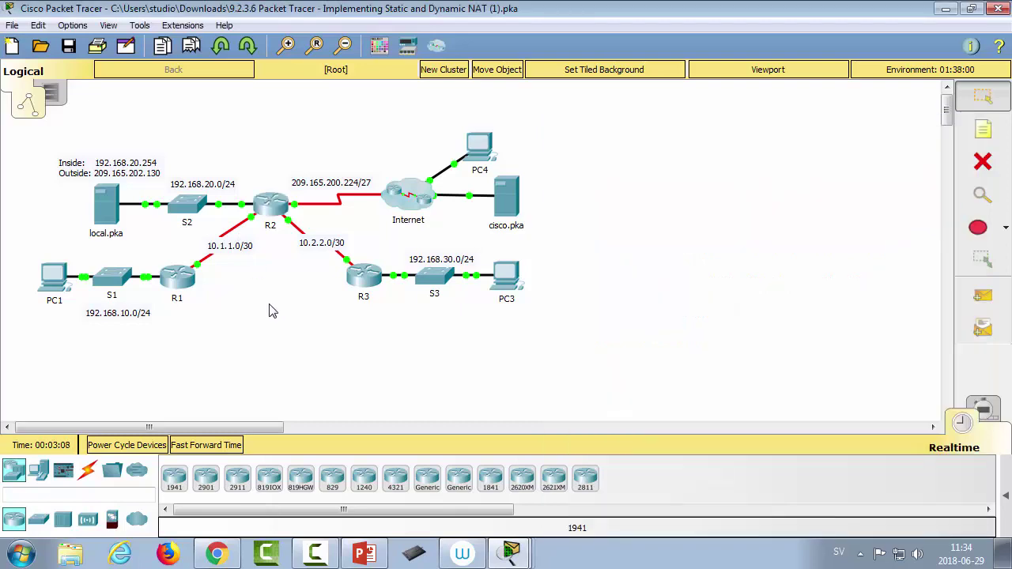
# Step: Set R2's interface fa0/0 as the NAT inside interface
pyautogui.click(276, 313)
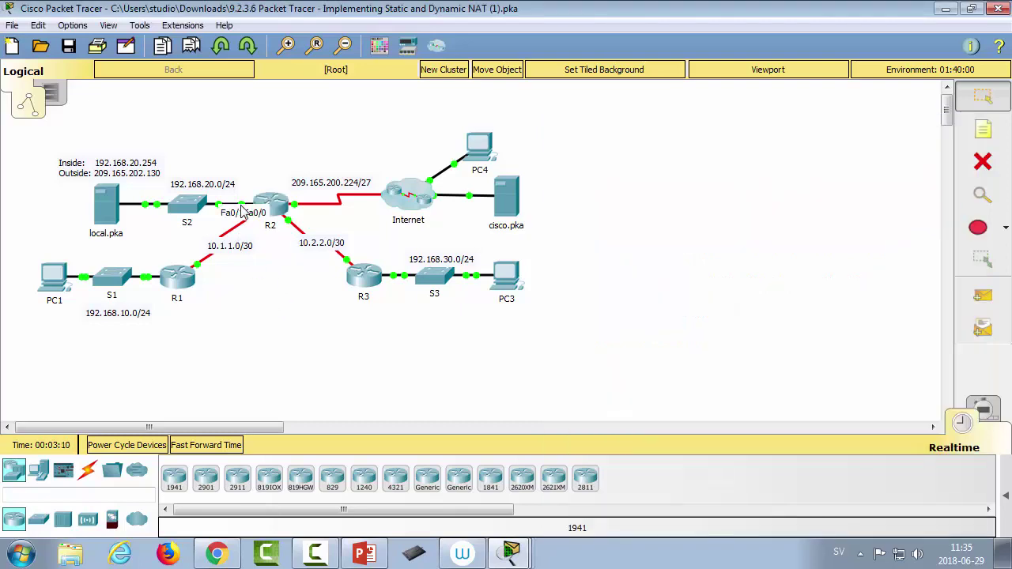
pyautogui.click(265, 207)
pyautogui.write('inter')
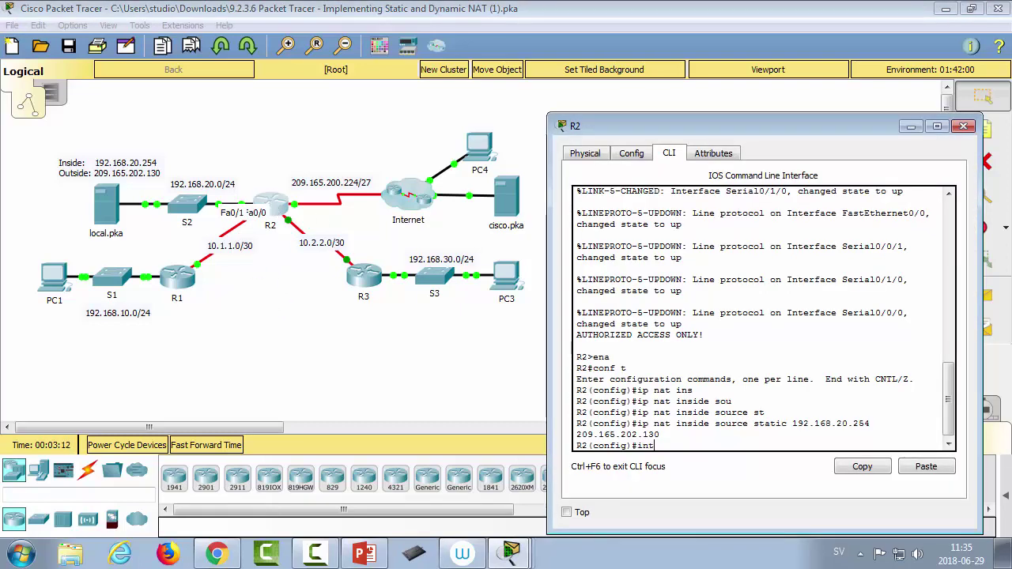
pyautogui.press('Tab')
pyautogui.write('fa0/')
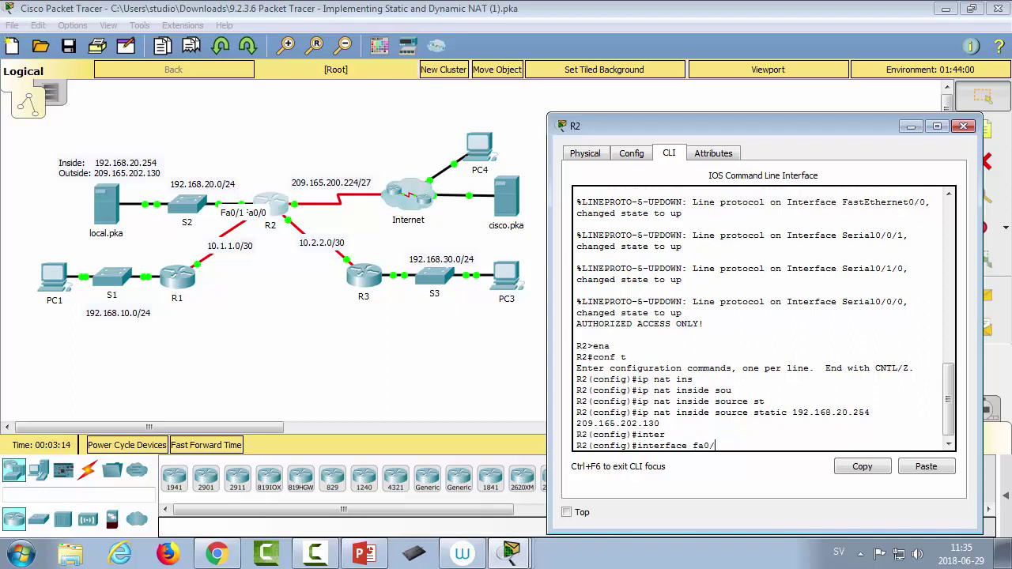
pyautogui.write('0')
pyautogui.press('Return')
pyautogui.write('ip nat in')
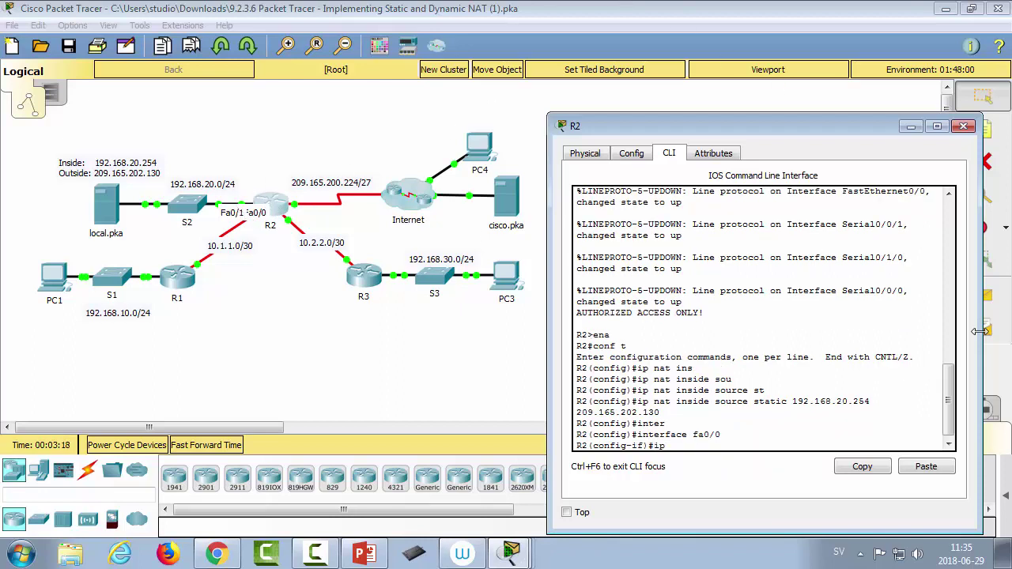
pyautogui.press('Tab')
pyautogui.press('Return')
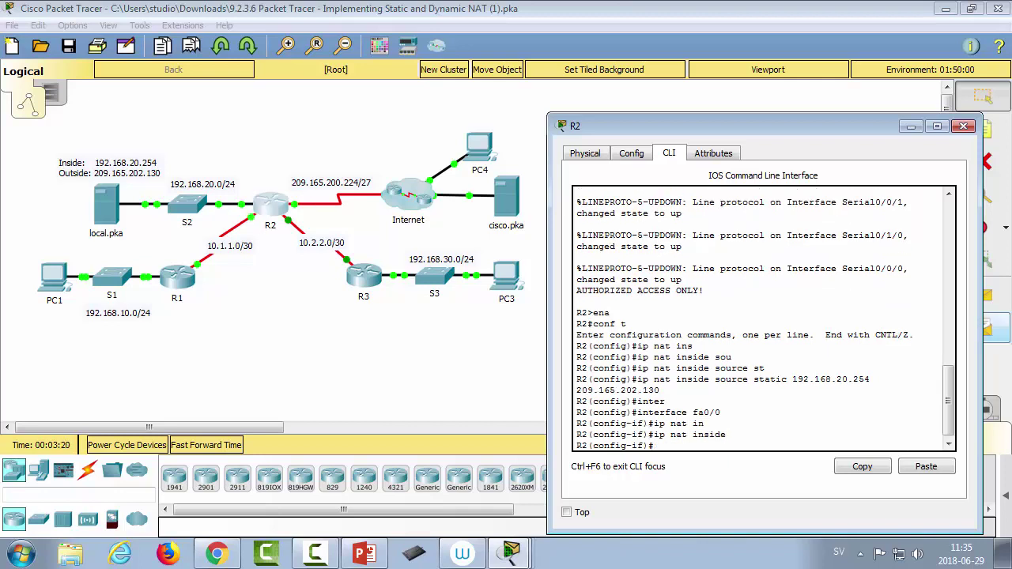
# Step: Set R2's interface serial0/1/0 as the NAT outside interface
pyautogui.click(292, 241)
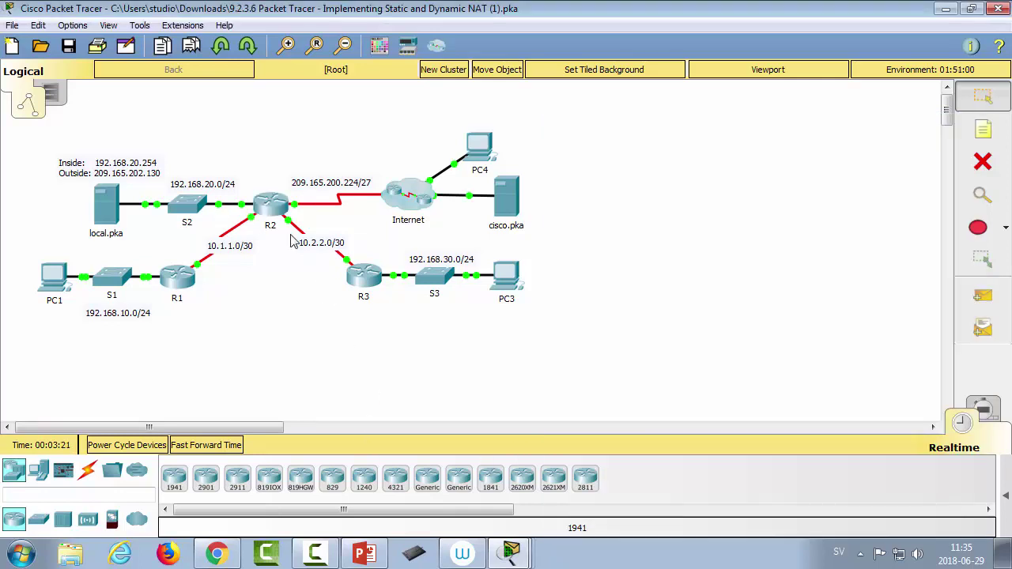
pyautogui.click(282, 208)
pyautogui.write('int')
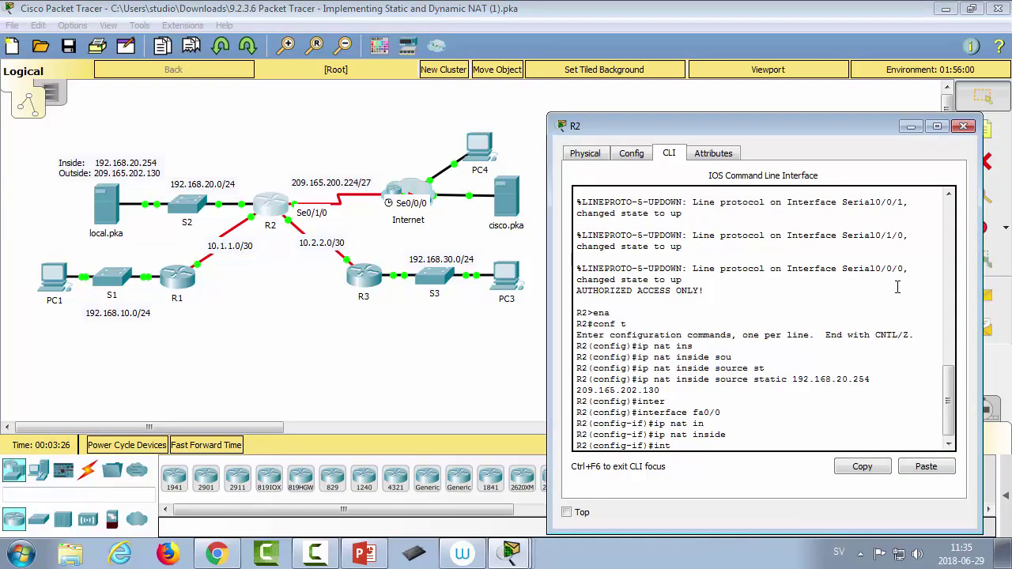
pyautogui.write('er serial0/1/0')
pyautogui.press('Return')
pyautogui.write('ip ')
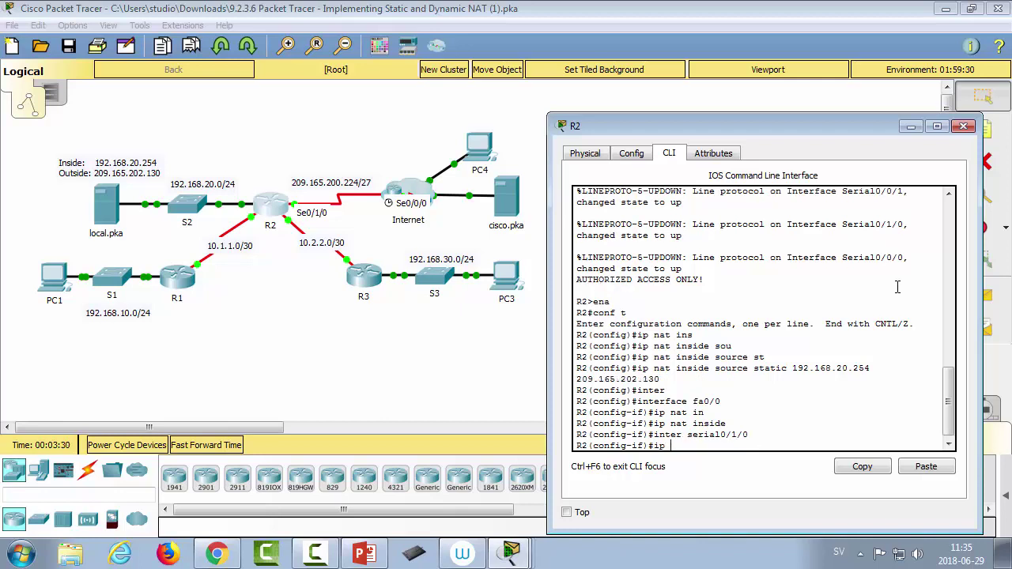
pyautogui.write('nat out')
pyautogui.press('Tab')
pyautogui.press('Return')
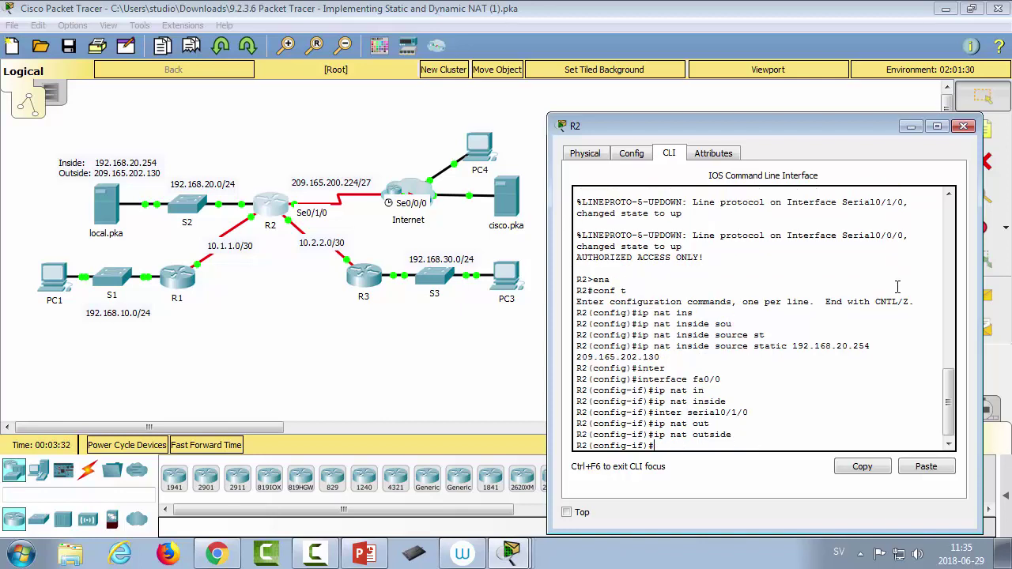
pyautogui.click(462, 407)
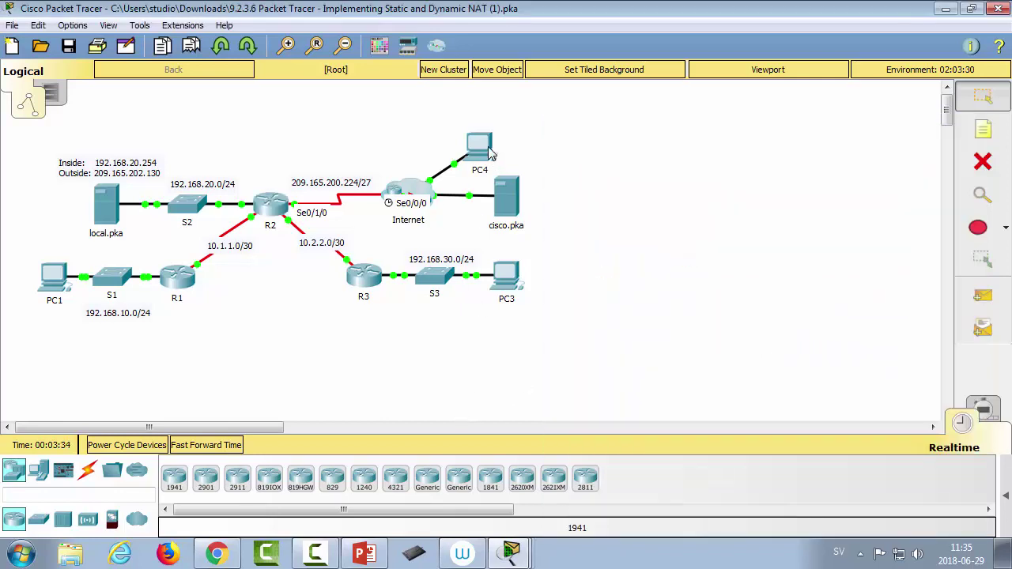
# Step: Load 209.165.202.130 in PC4's web browser to reach the local.pka page
pyautogui.click(478, 147)
pyautogui.moveTo(462, 64); pyautogui.dragTo(658, 62)
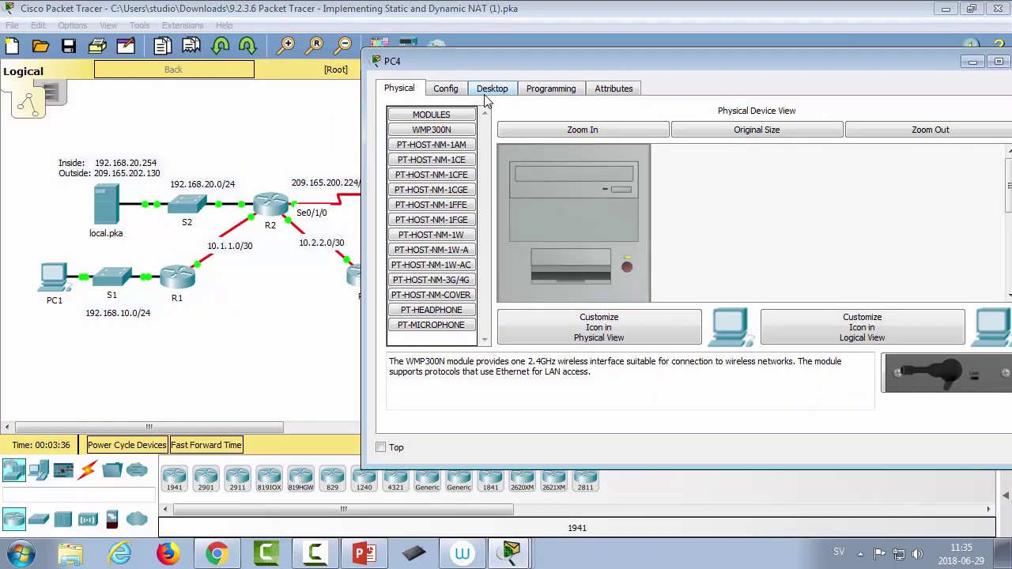
pyautogui.click(490, 88)
pyautogui.click(959, 177)
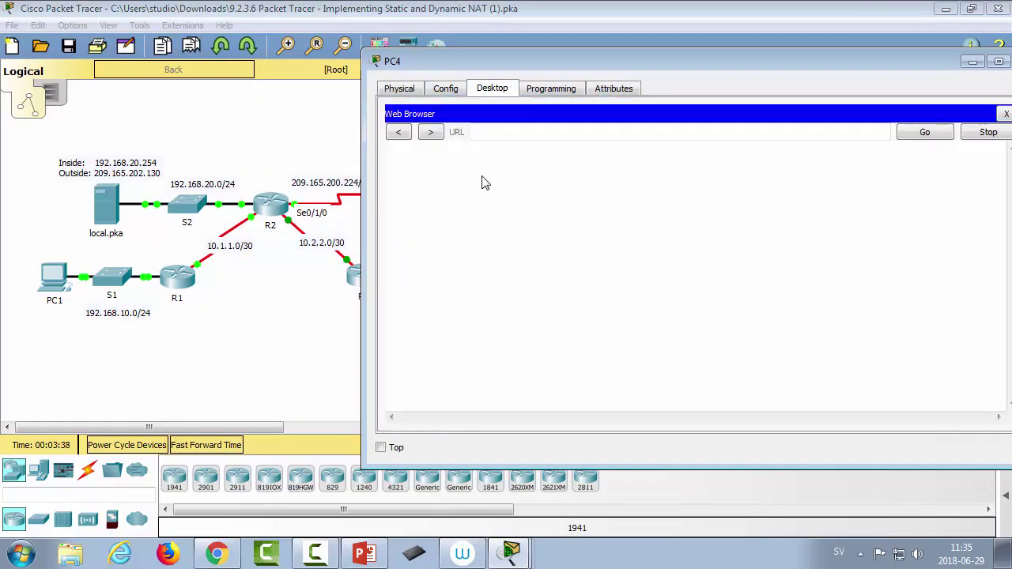
pyautogui.click(532, 132)
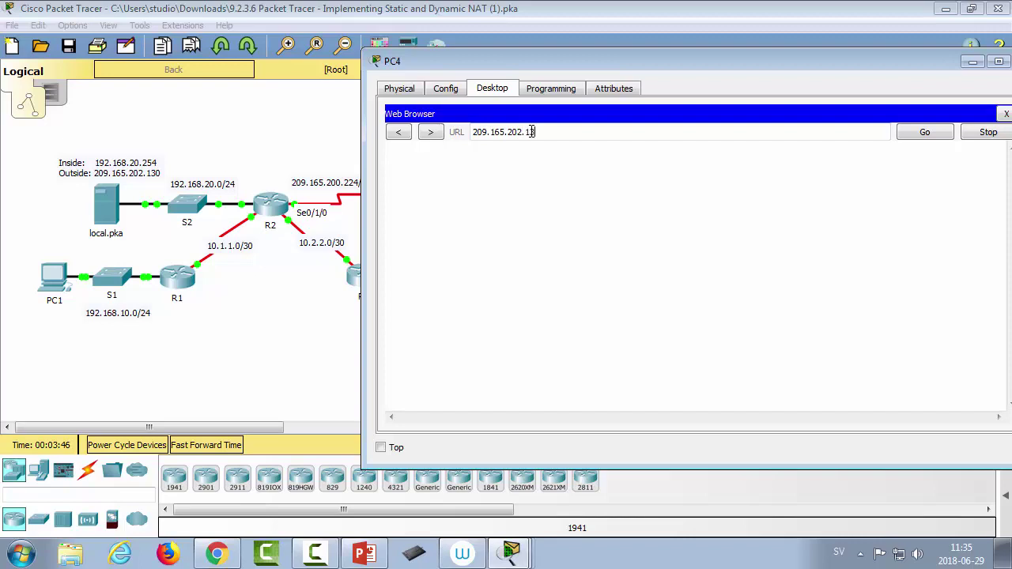
pyautogui.press('Return')
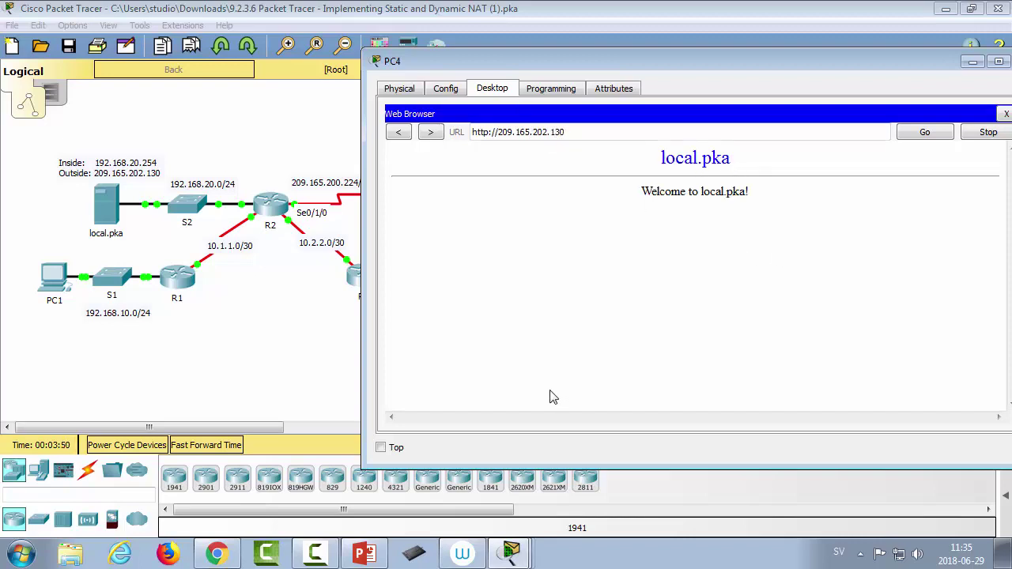
# Step: Send a simple ping PDU from PC4 to local.pka and view its Failed result
pyautogui.click(290, 352)
pyautogui.click(983, 297)
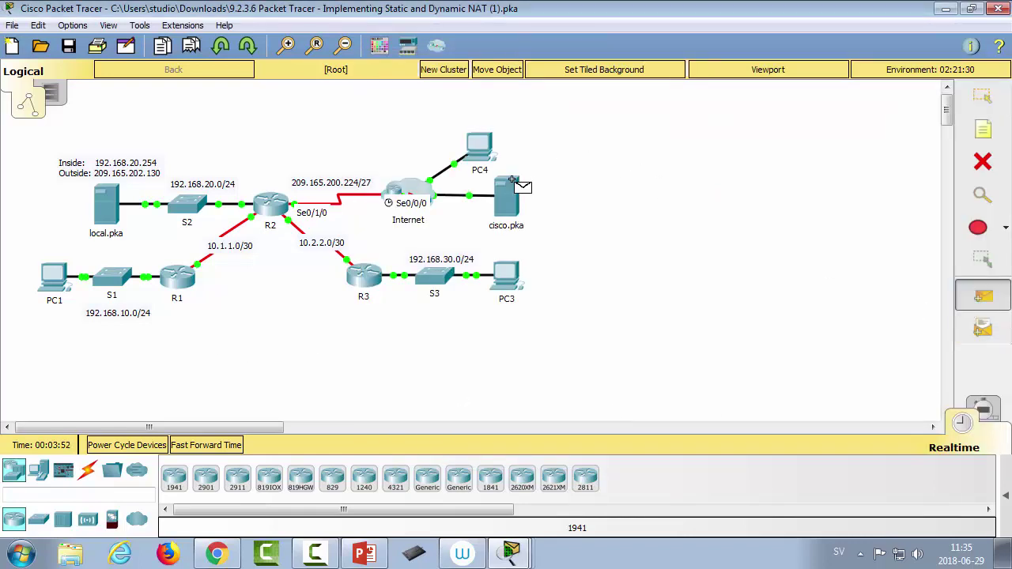
pyautogui.click(477, 145)
pyautogui.click(105, 203)
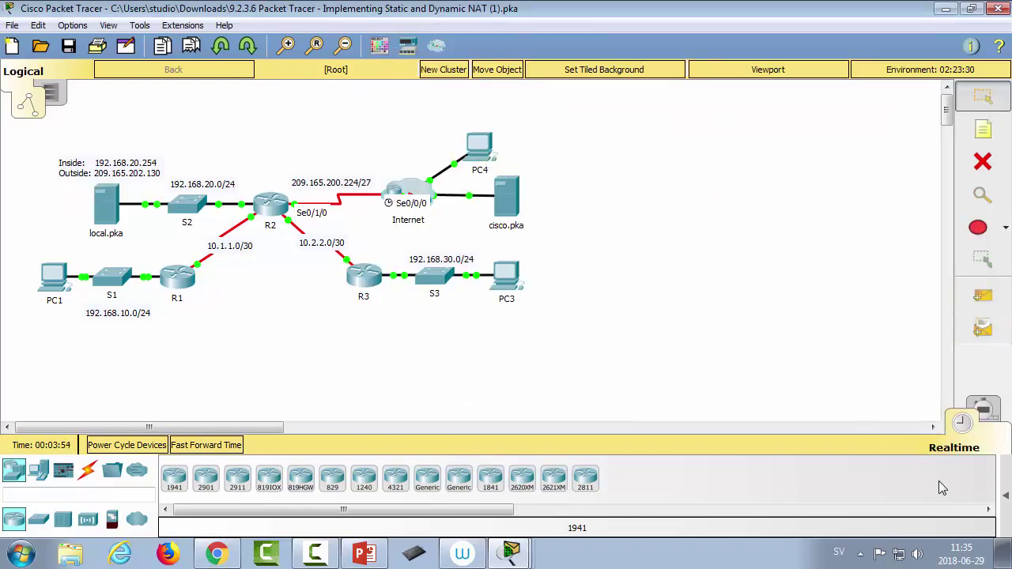
pyautogui.click(1008, 491)
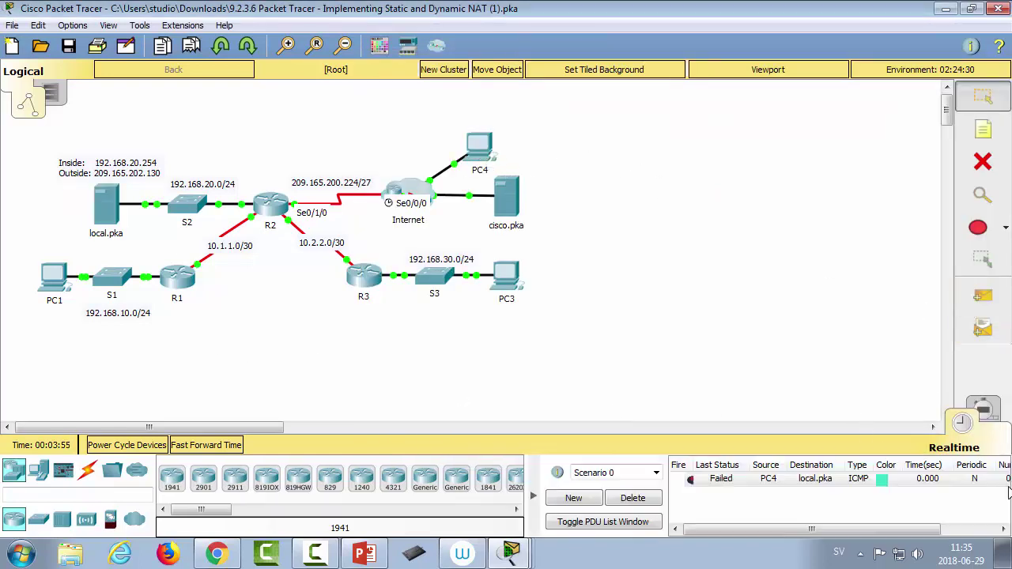
# Step: Send two more PC4-to-local.pka test packets, both failing, then reopen PC4's window
pyautogui.click(983, 298)
pyautogui.click(478, 147)
pyautogui.click(106, 203)
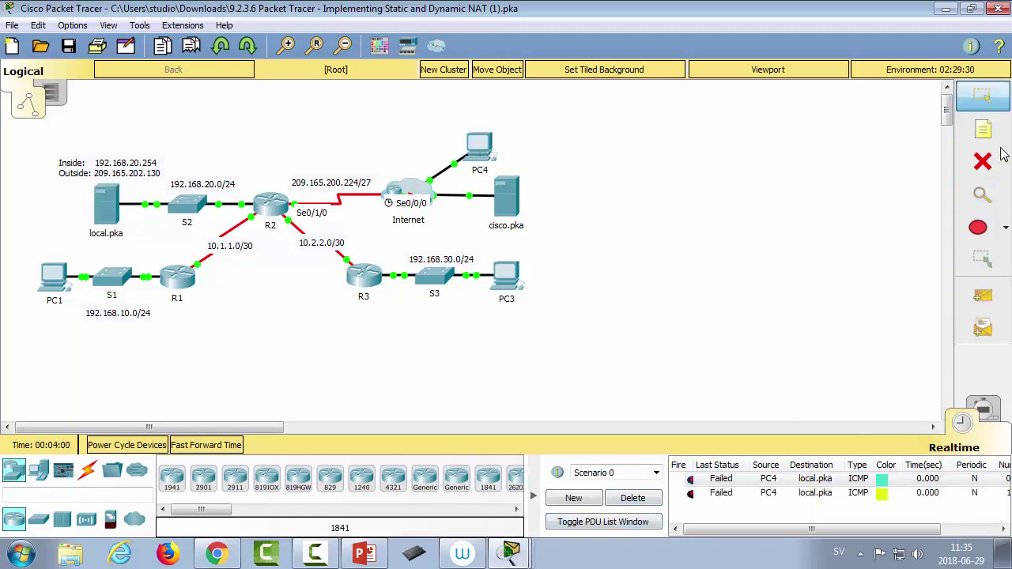
pyautogui.click(983, 296)
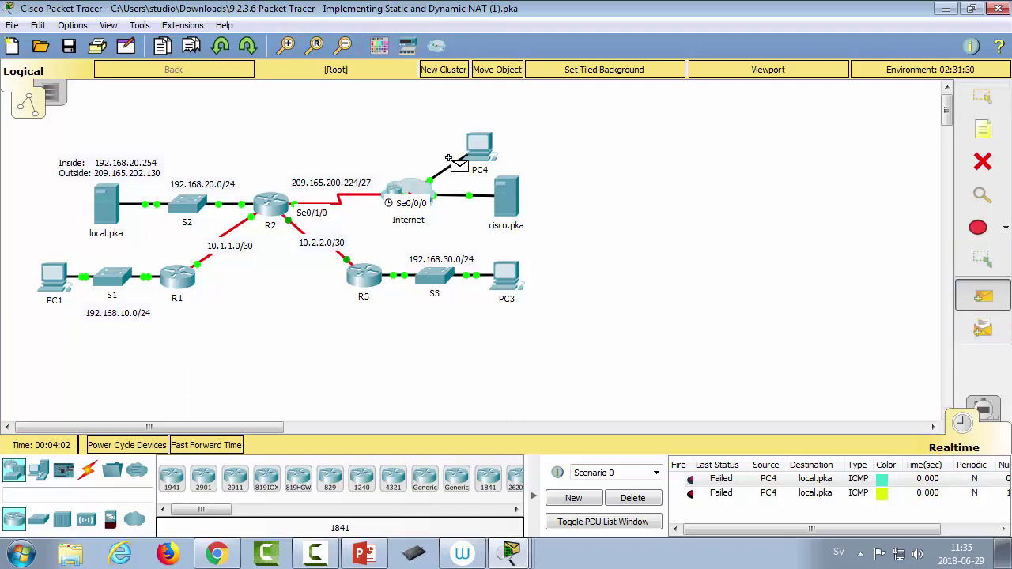
pyautogui.click(482, 148)
pyautogui.click(106, 202)
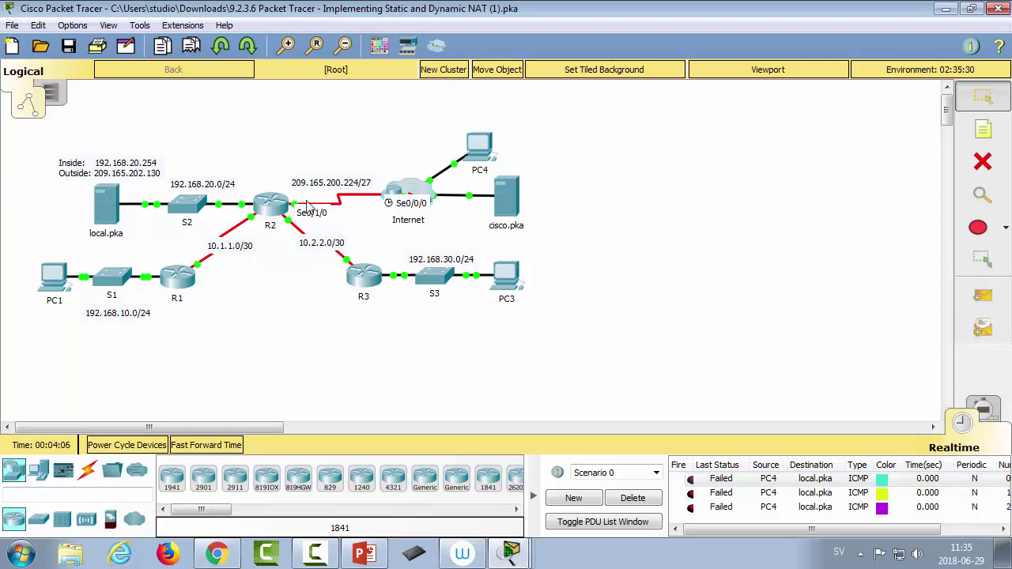
pyautogui.click(485, 147)
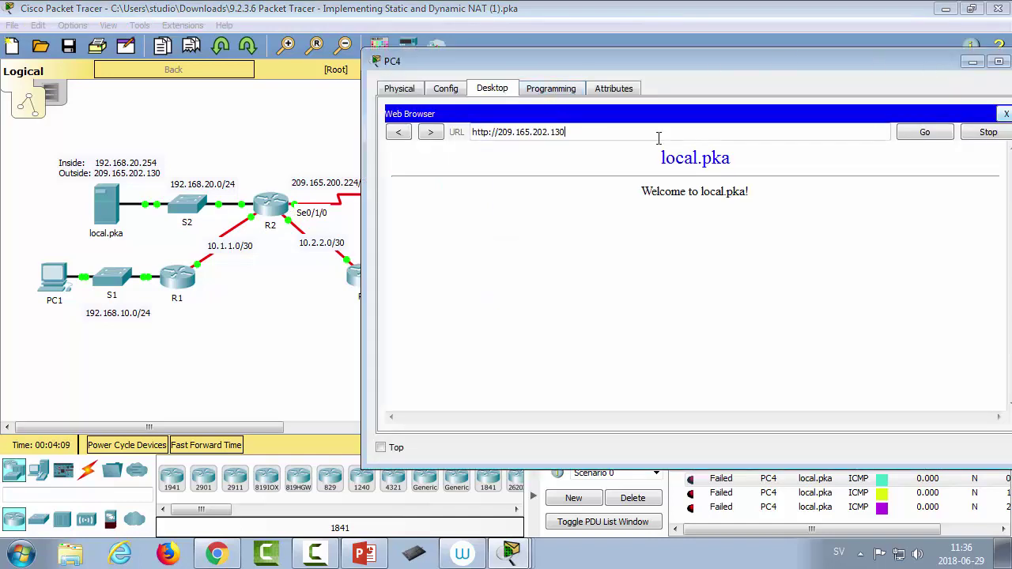
# Step: Copy the browser's address and ping 209.165.202.130 from PC4's Command Prompt, getting 4/4 replies
pyautogui.moveTo(586, 130); pyautogui.dragTo(499, 138)
pyautogui.hotkey('ctrl', 'c')
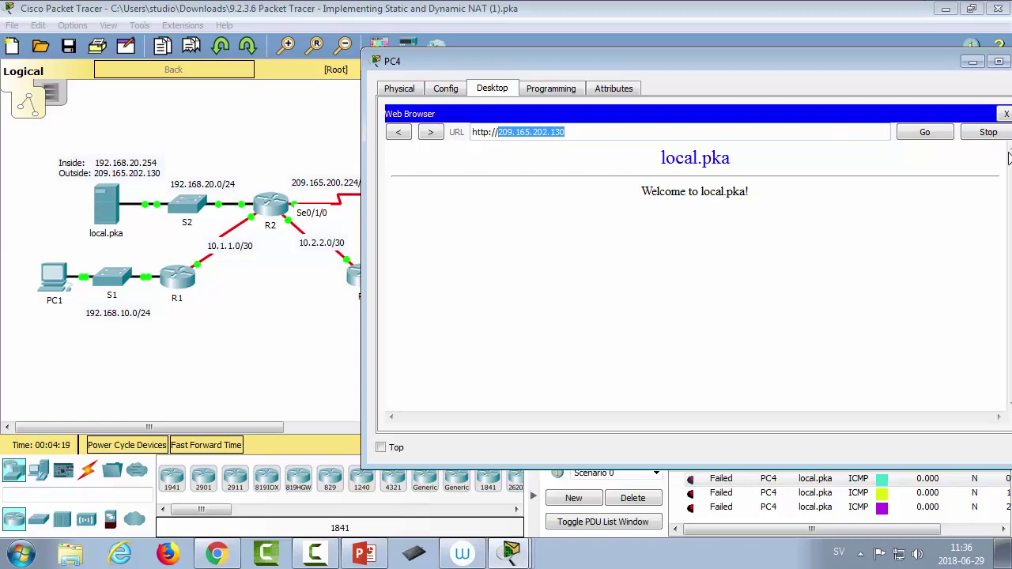
pyautogui.click(1006, 114)
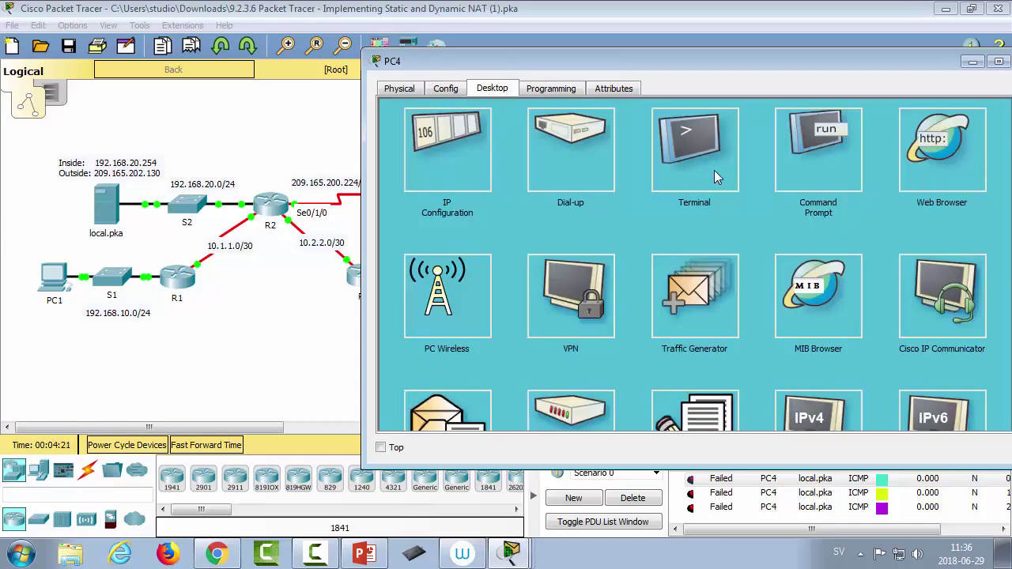
pyautogui.click(814, 162)
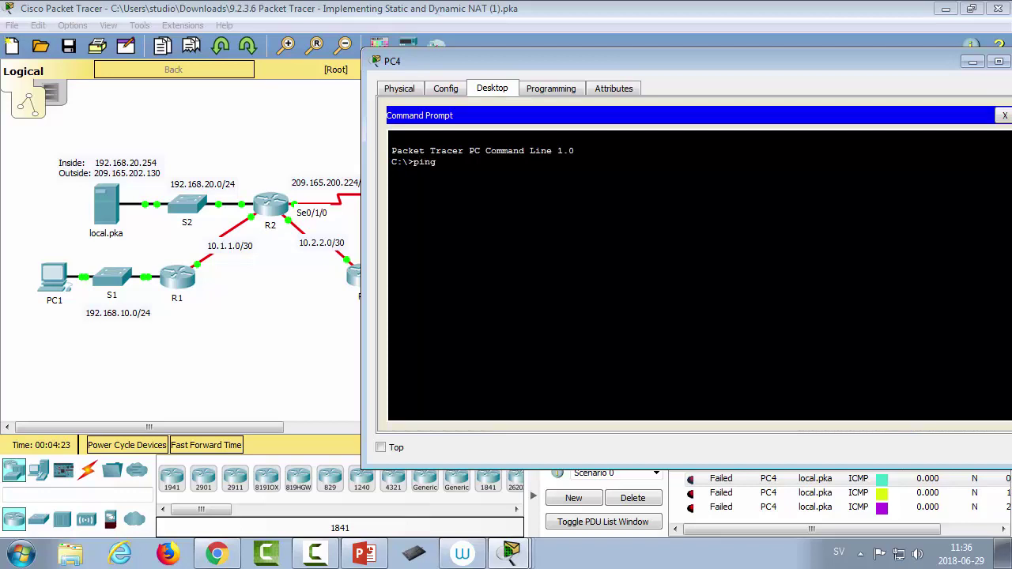
pyautogui.write('ping')
pyautogui.rightClick(621, 242)
pyautogui.click(656, 269)
pyautogui.press('Return')
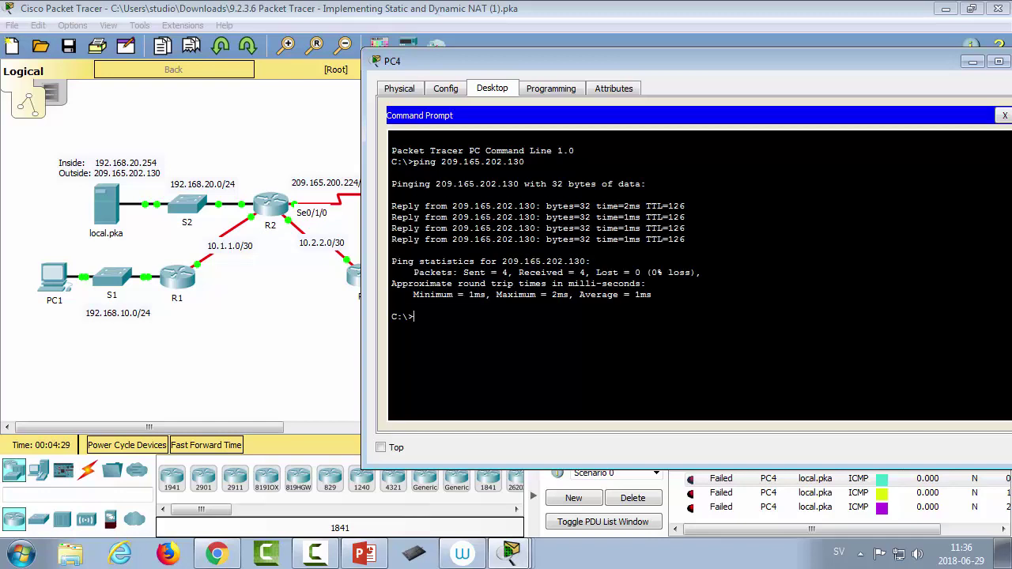
pyautogui.click(310, 259)
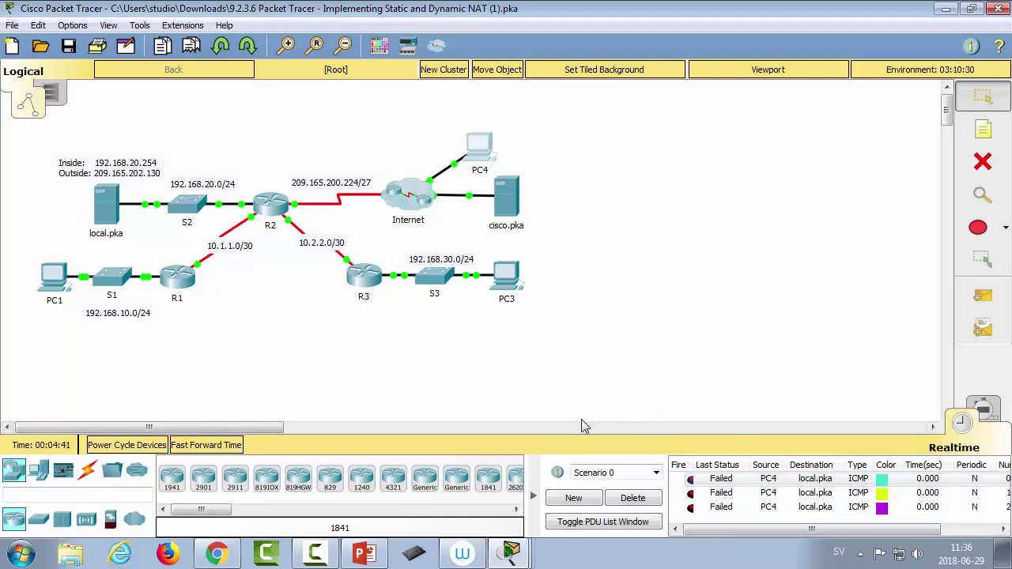
# Step: Delete the failed test packets and remove R2's static NAT 192.168.20.254 to 209.165.202.130
pyautogui.click(645, 502)
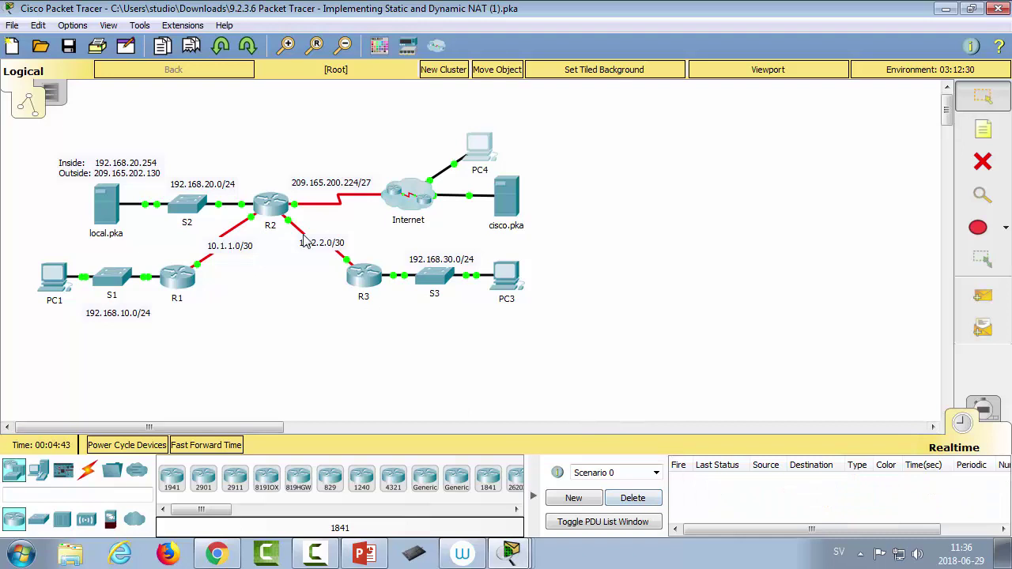
pyautogui.click(266, 210)
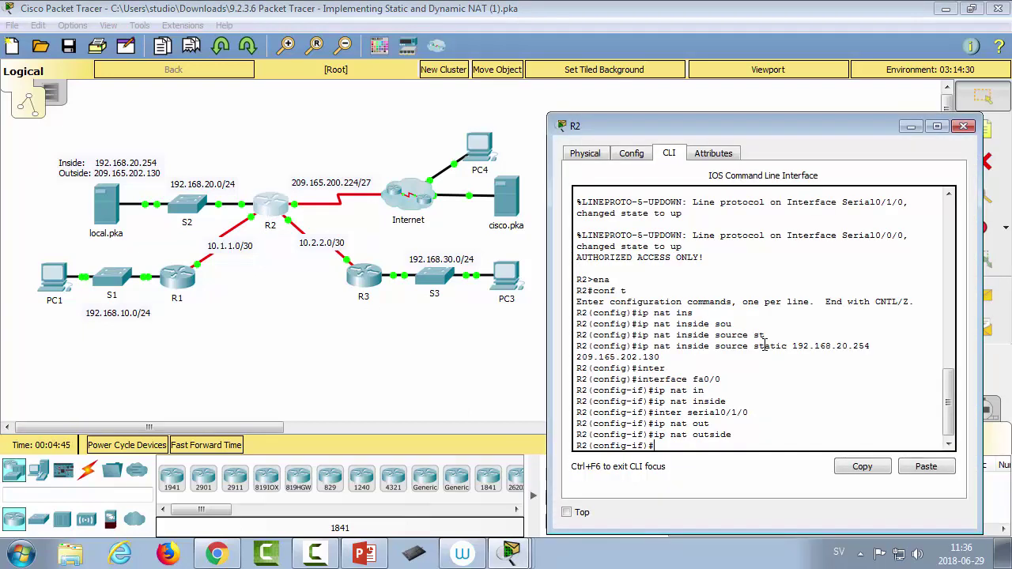
pyautogui.write('xitit')
pyautogui.press('Return')
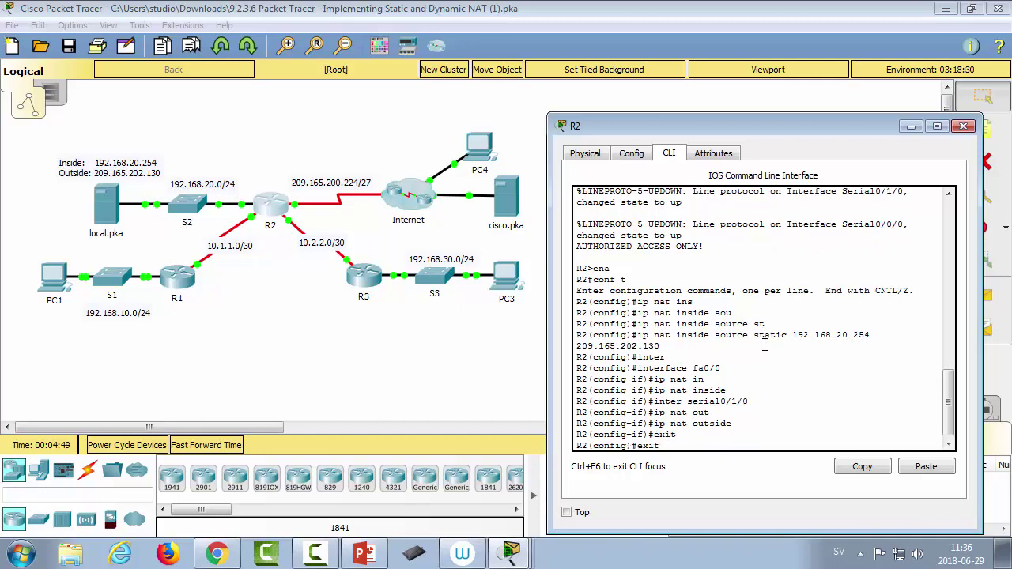
pyautogui.press('Up')
pyautogui.press('Up')
pyautogui.press('Up')
pyautogui.press('Up')
pyautogui.press('Up')
pyautogui.press('Up')
pyautogui.press('Up')
pyautogui.press('Up')
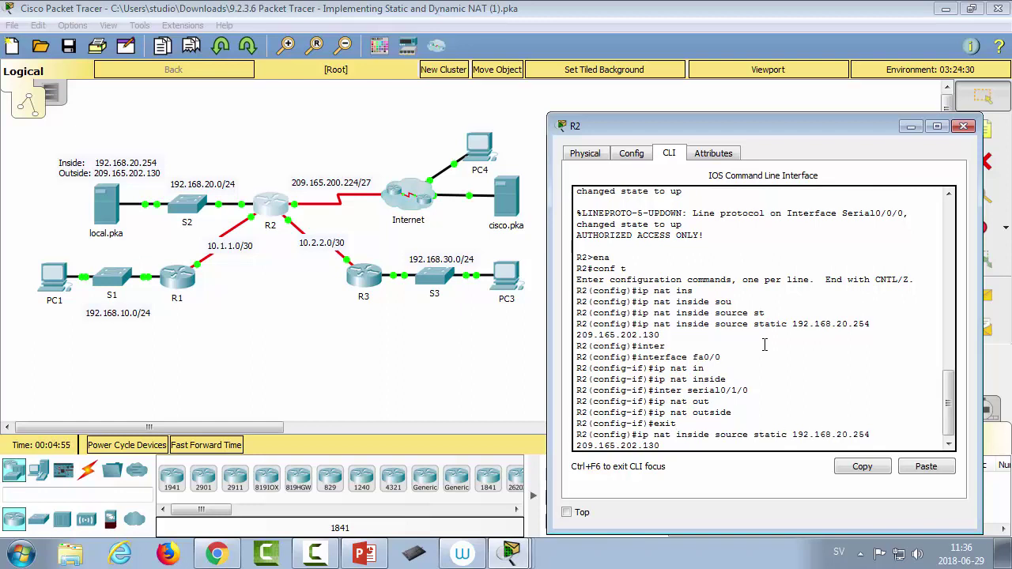
pyautogui.hotkey('ctrl', 'a')
pyautogui.write('no')
pyautogui.press('Return')
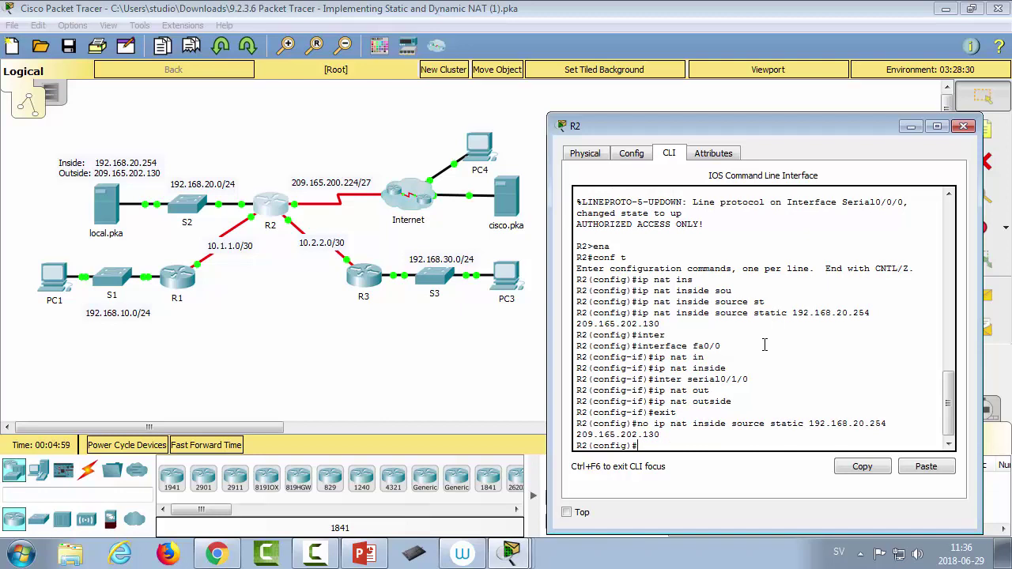
# Step: Add a TCP static NAT mapping of 192.168.20.254 port 80 to 209.165.202.130 port 80
pyautogui.write('ip nat ins')
pyautogui.press('Tab')
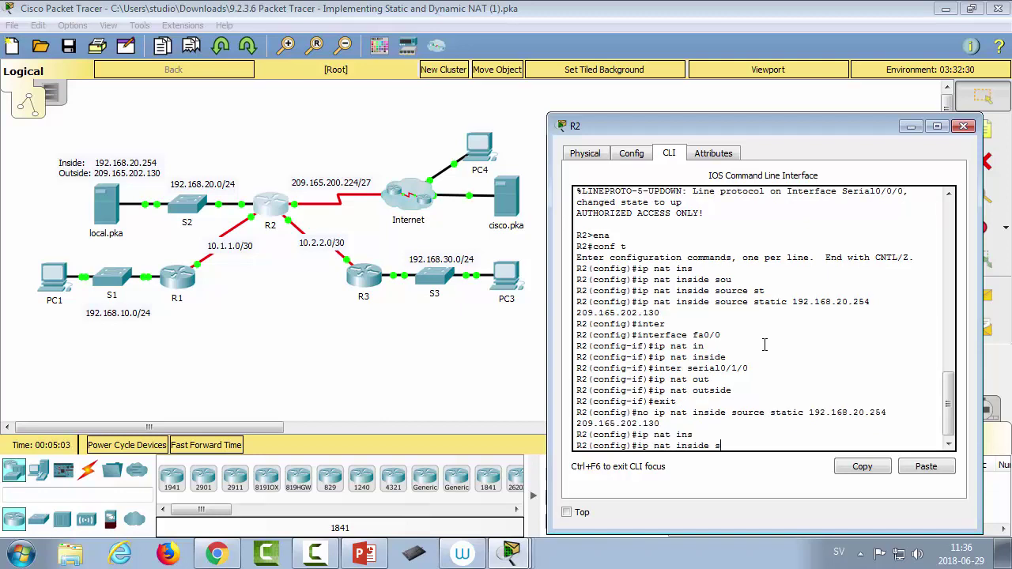
pyautogui.write('sou')
pyautogui.press('Tab')
pyautogui.write('s')
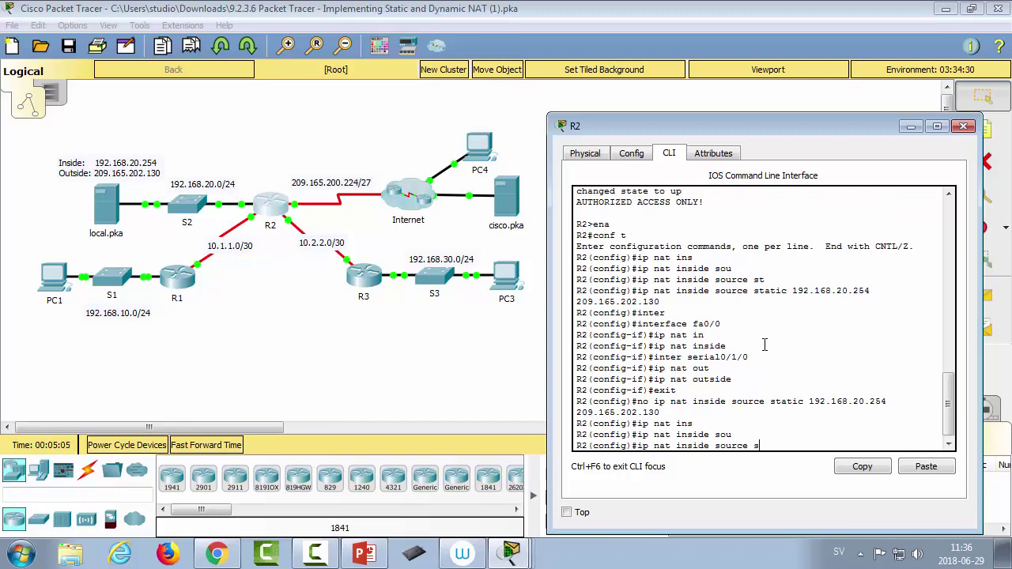
pyautogui.write('t')
pyautogui.press('Tab')
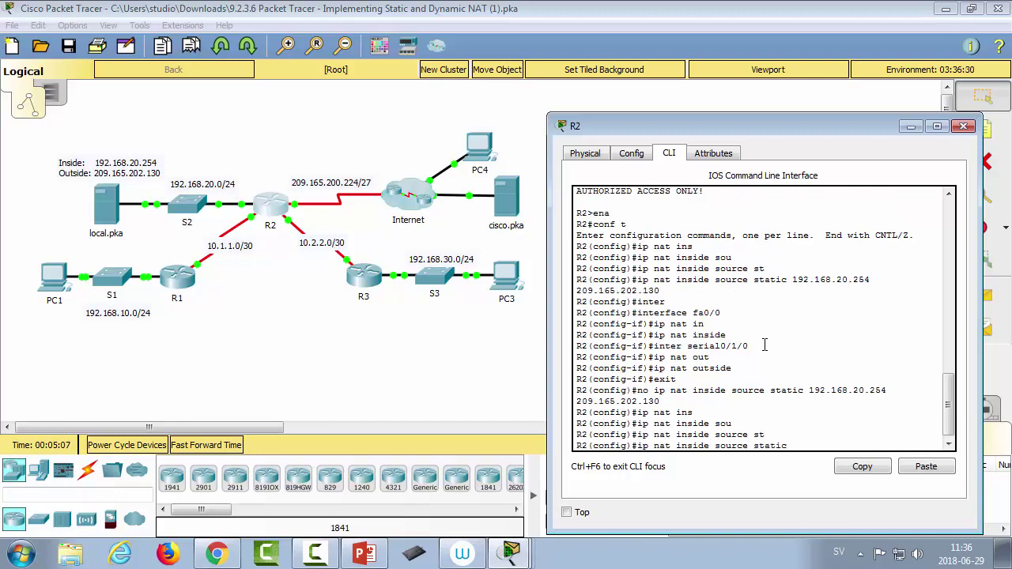
pyautogui.write('t')
pyautogui.press('Tab')
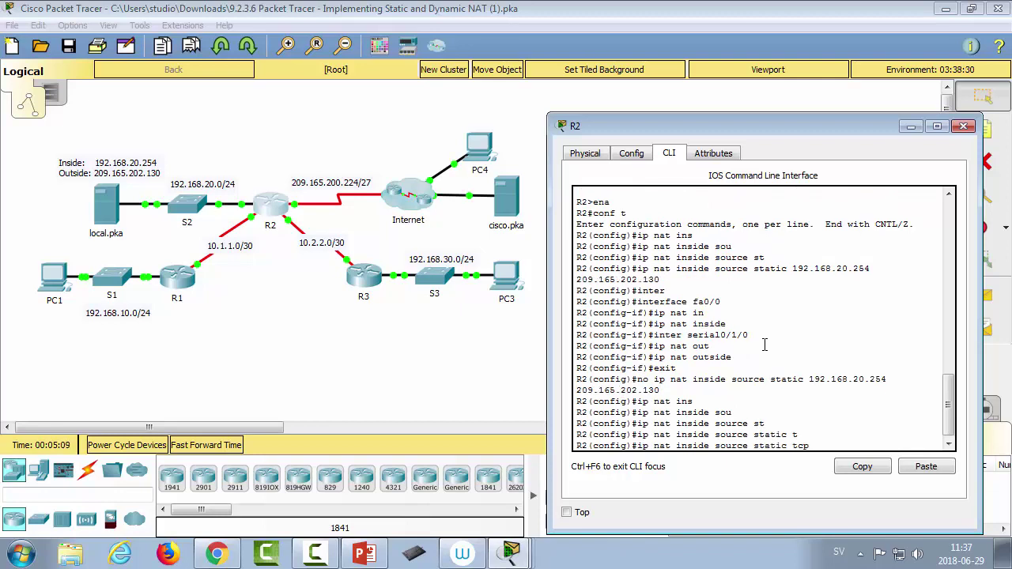
pyautogui.write('?')
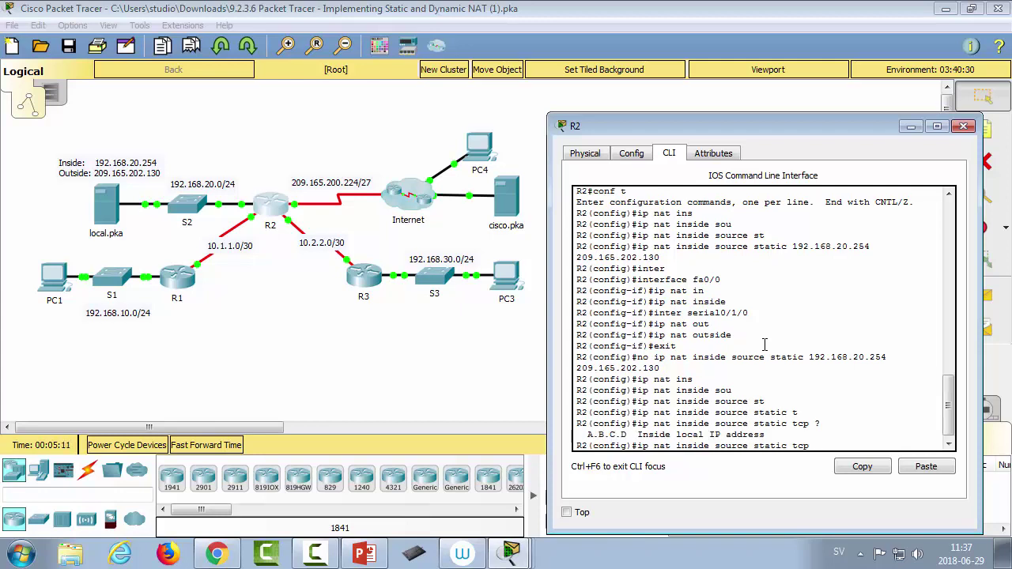
pyautogui.write('192')
pyautogui.write('.168')
pyautogui.write('.20.254')
pyautogui.write(' ?')
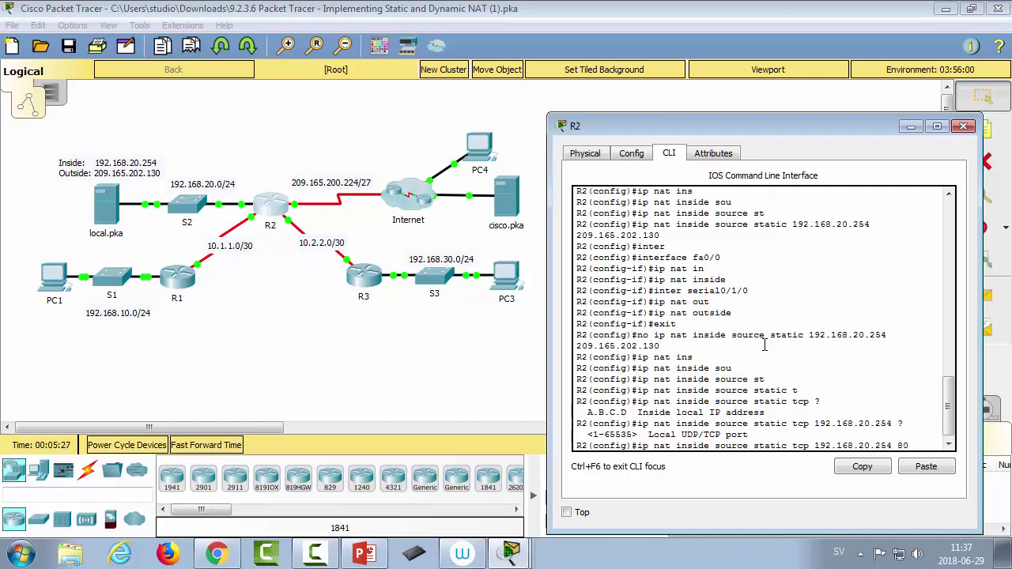
pyautogui.write('209.165.202')
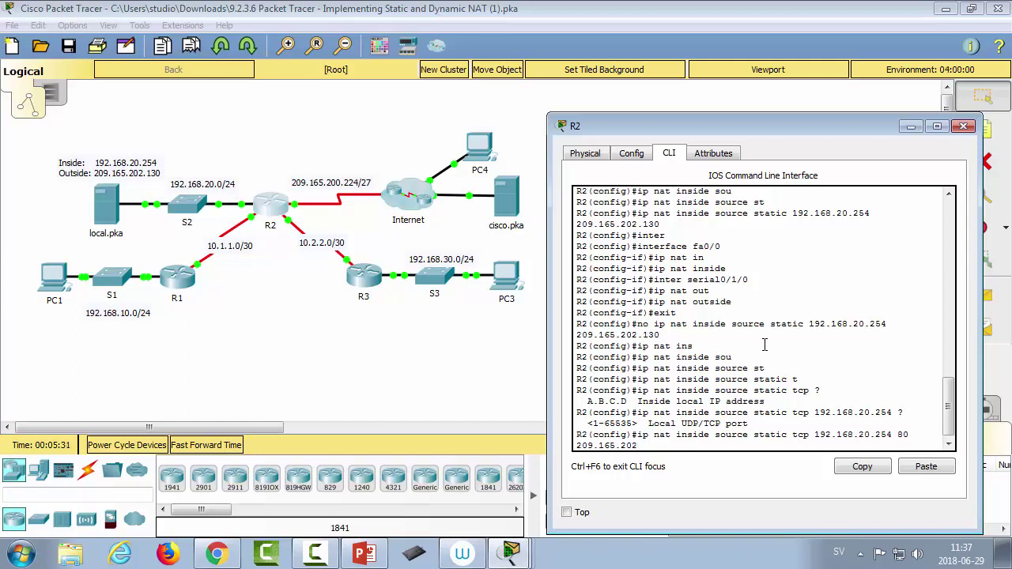
pyautogui.write('.130 80')
pyautogui.press('Return')
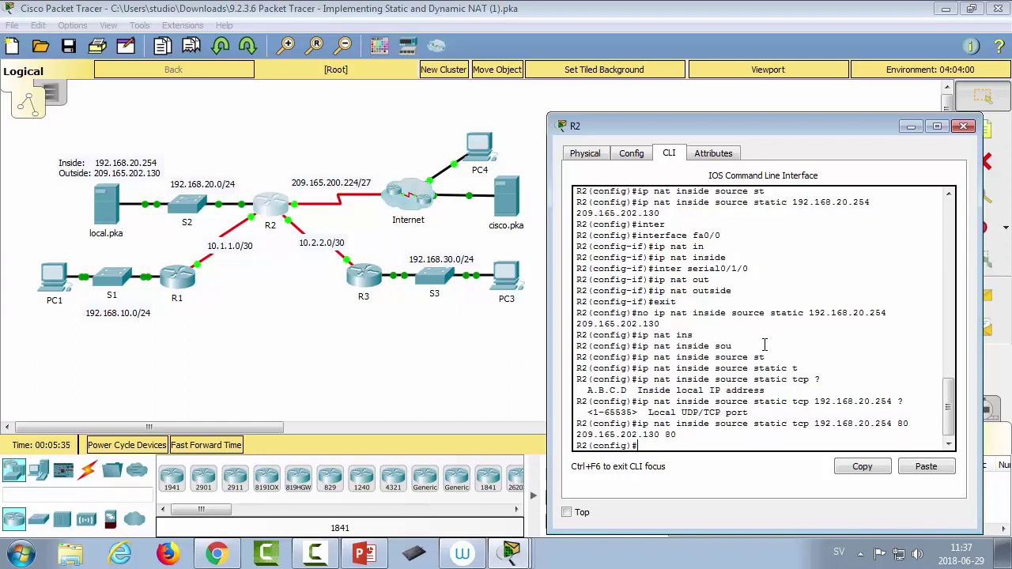
pyautogui.moveTo(808, 424); pyautogui.dragTo(796, 425)
pyautogui.click(874, 424)
pyautogui.click(481, 360)
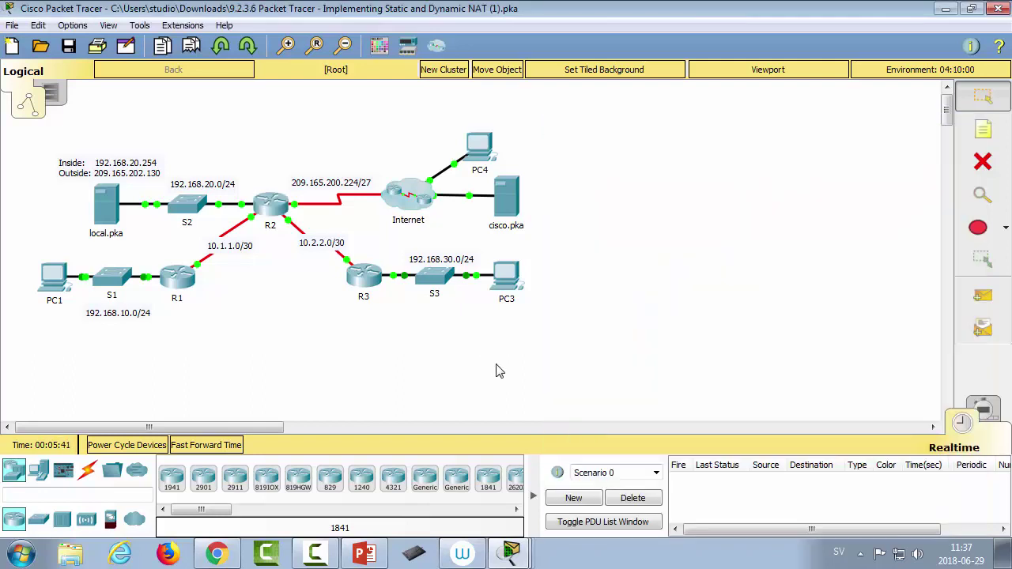
# Step: Repeat PC4's ping to 209.165.202.130, which now times out, then go to PC4's Web Browser
pyautogui.click(480, 147)
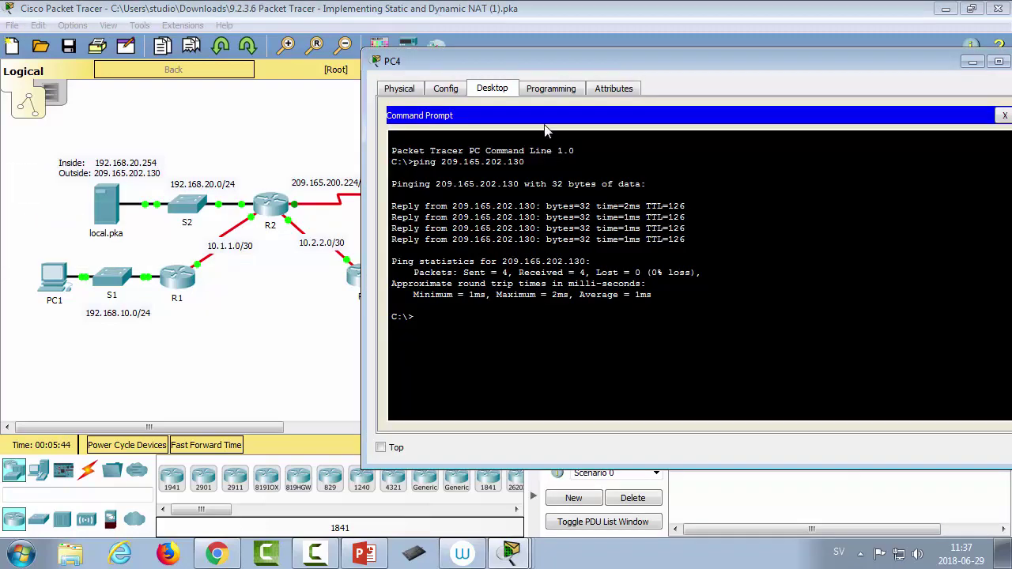
pyautogui.press('Up')
pyautogui.press('Return')
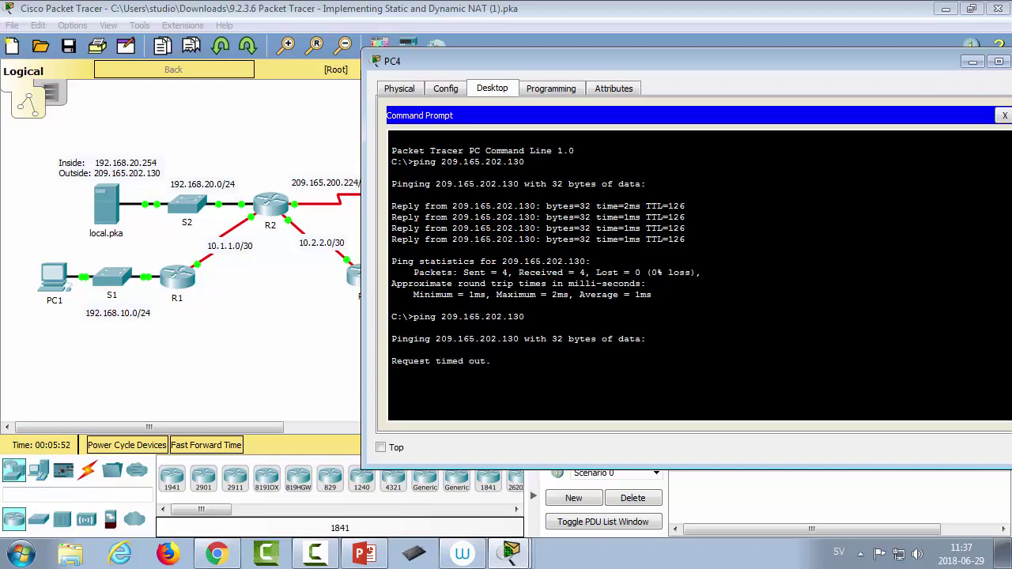
pyautogui.click(1004, 115)
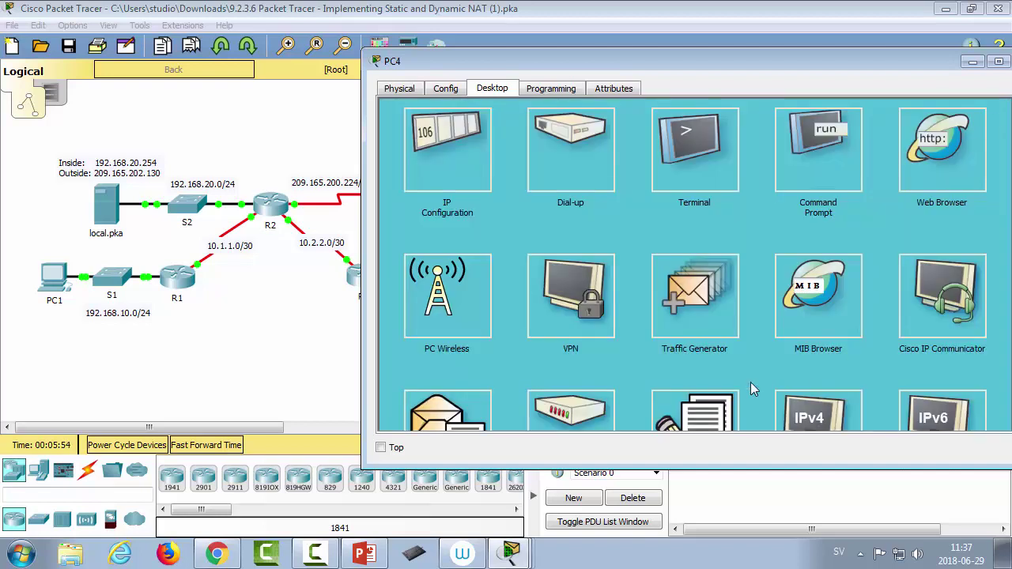
pyautogui.click(939, 181)
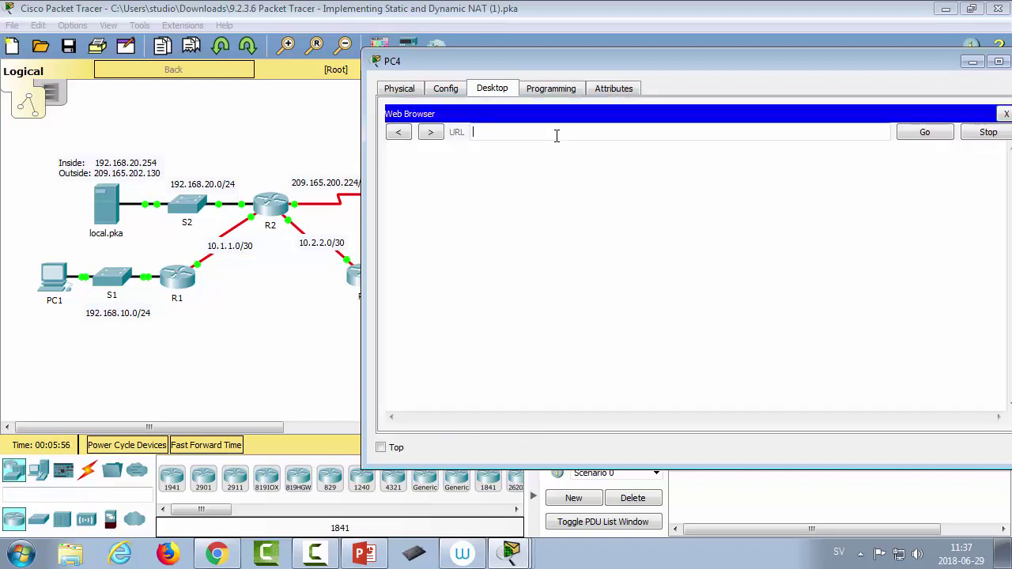
# Step: Enter 209.165.202.130 in PC4's browser to load the 'Welcome to local.pka!' page
pyautogui.write('209.165.202.130')
pyautogui.press('Return')
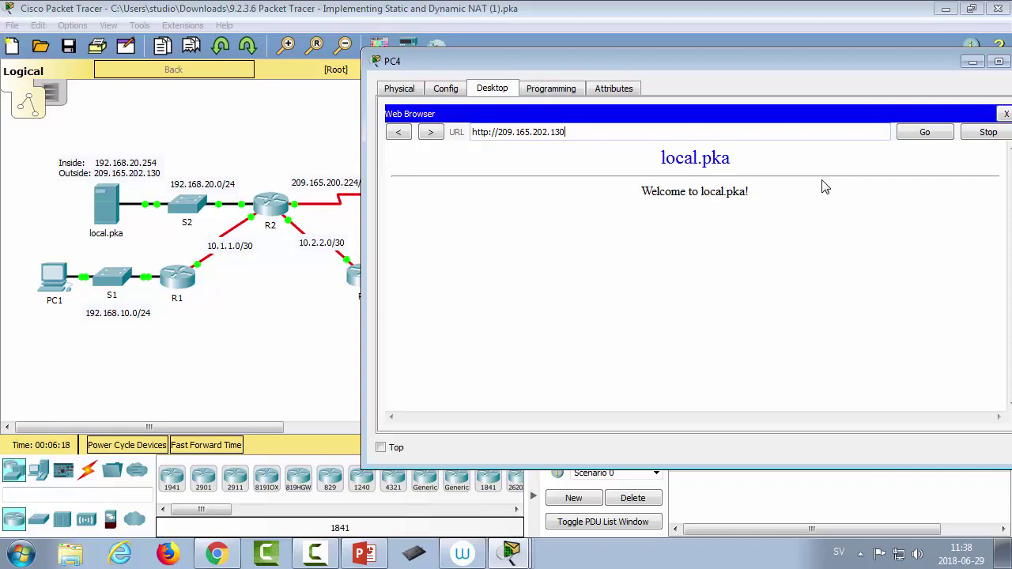
pyautogui.moveTo(773, 61); pyautogui.dragTo(656, 61)
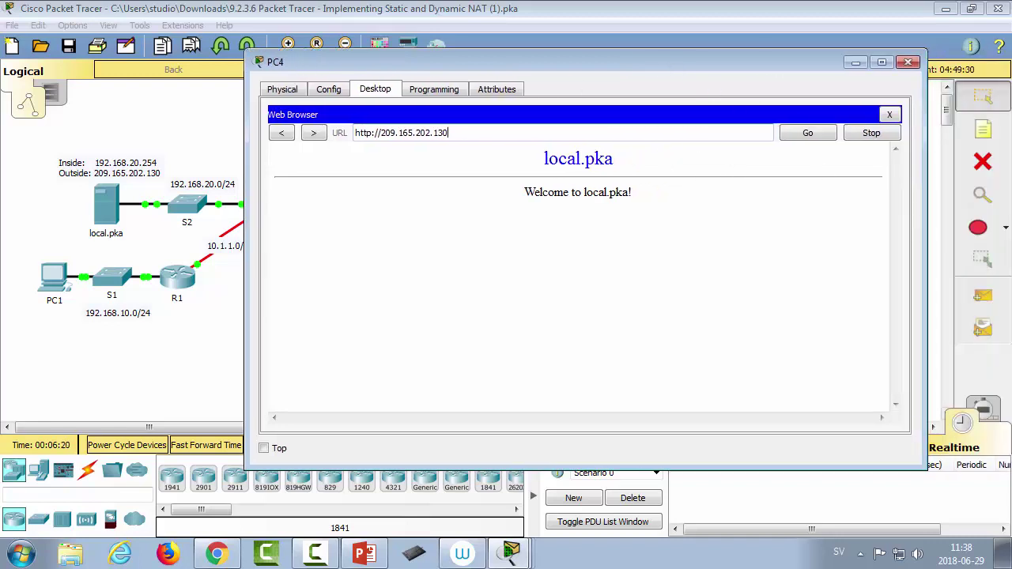